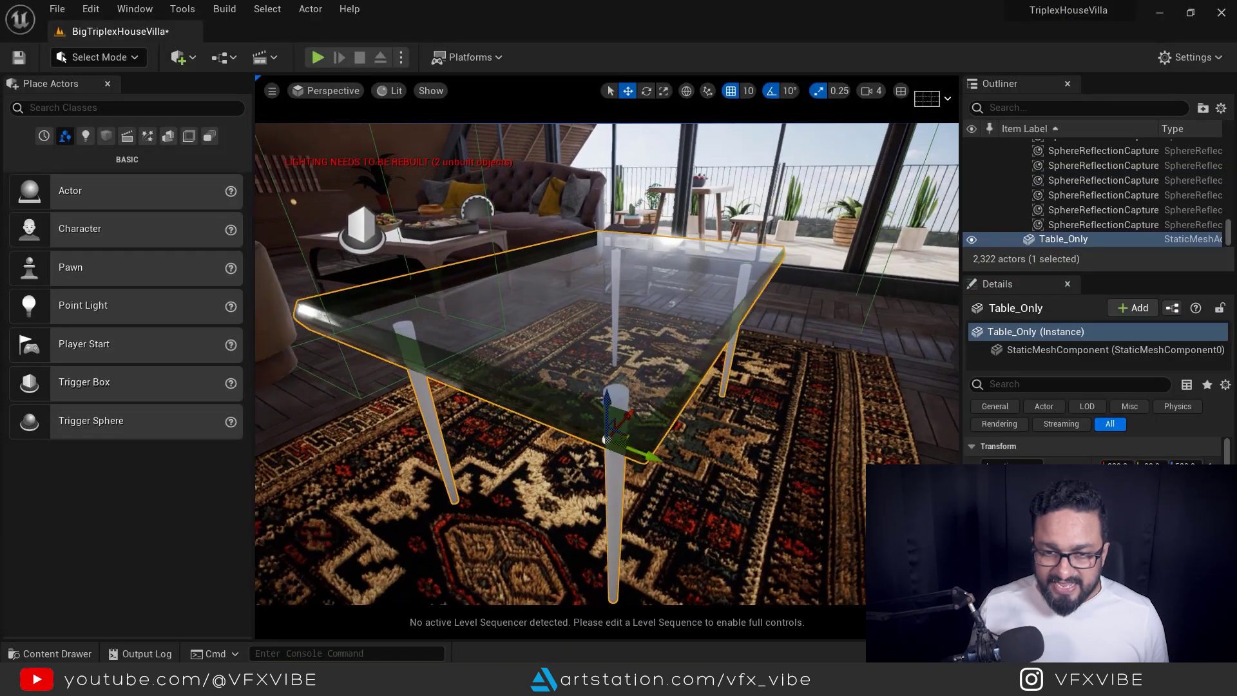
- Examine the glass table's transparency and reflections over the carpet from several angles
key(f)
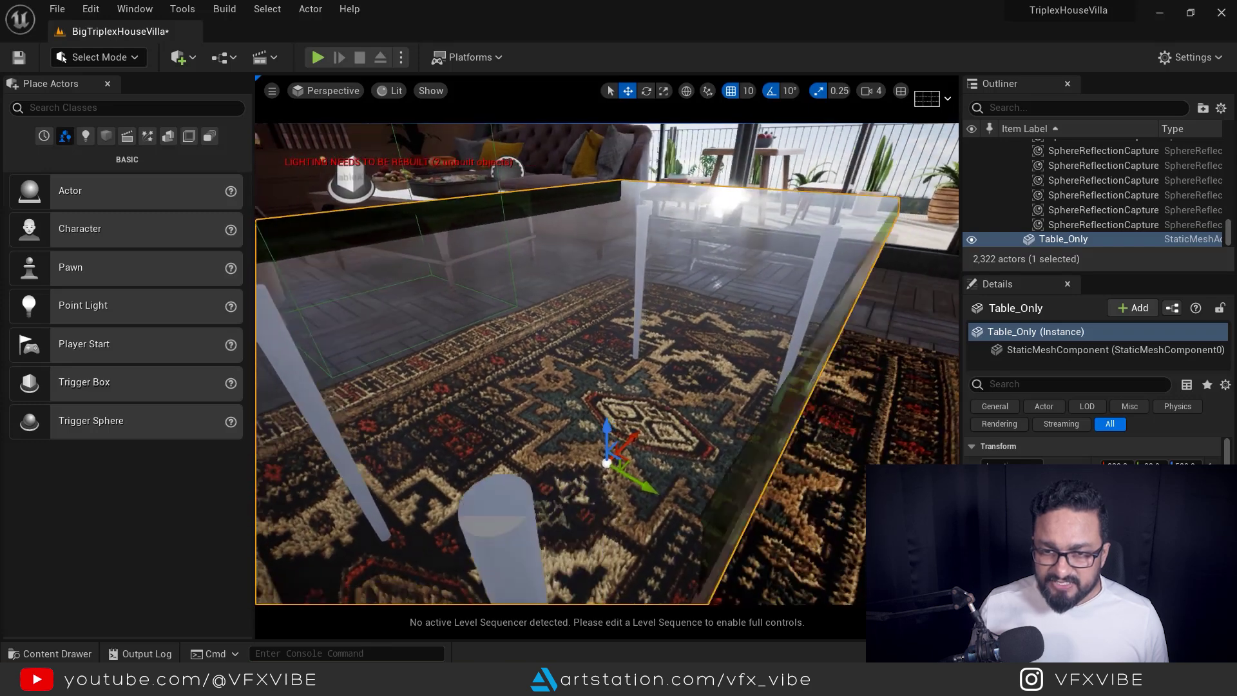
alt+drag(693, 353, 615, 325)
scroll(692, 353, up, 3)
alt+drag(692, 353, 647, 366)
mouse_move(707, 334)
alt+right_down()
mouse_move(767, 334)
mouse_move(728, 334)
alt+right_up()
alt+drag(707, 334, 707, 348)
alt+drag(726, 235, 741, 235)
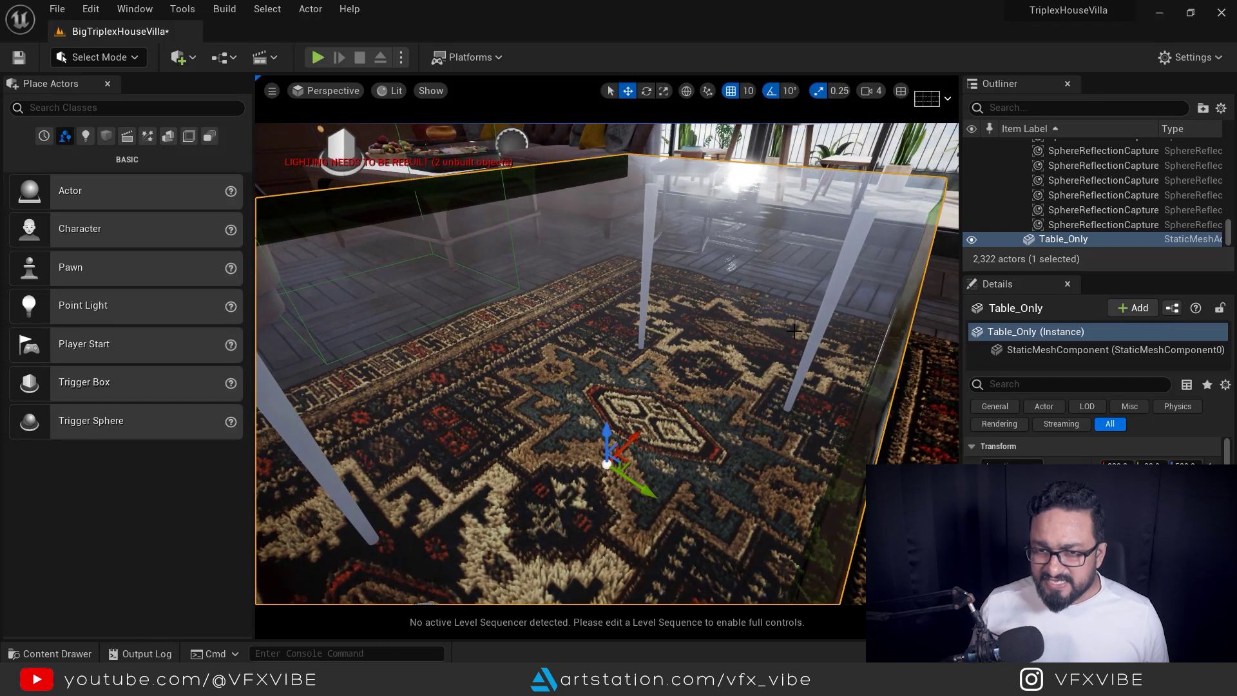
key(f)
alt+drag(795, 406, 841, 328)
mouse_move(725, 348)
alt+mouse_down()
mouse_move(616, 348)
mouse_move(789, 342)
mouse_move(728, 351)
alt+mouse_up()
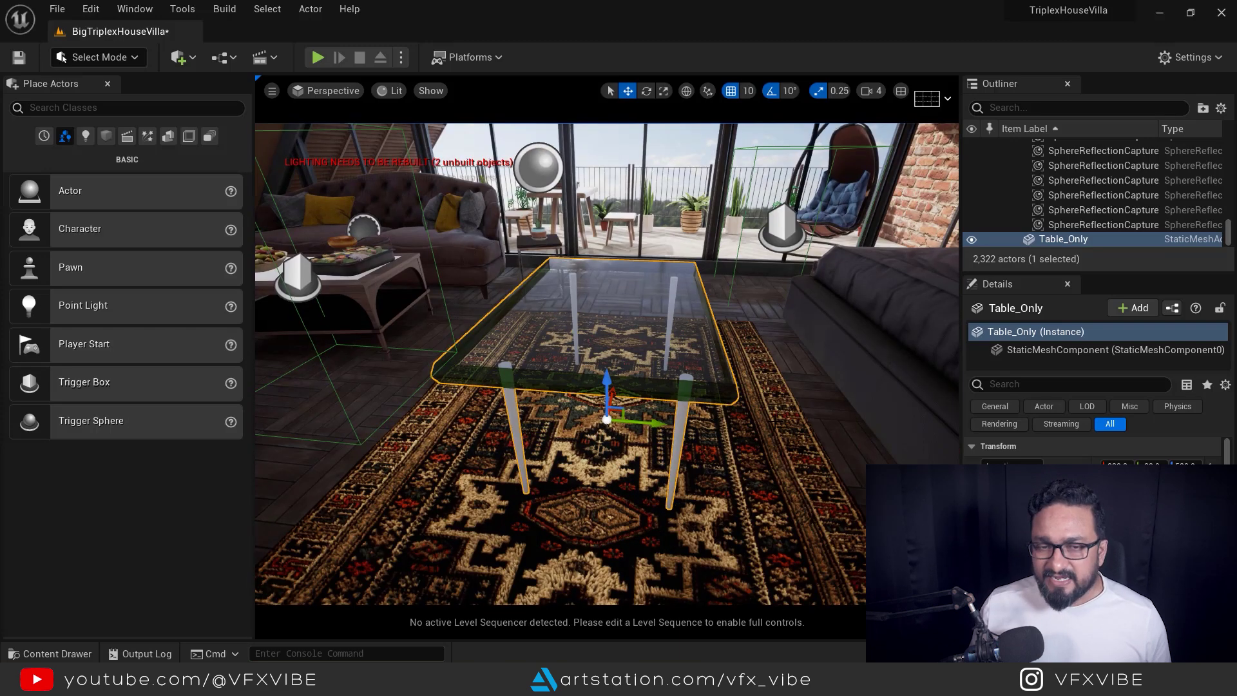
click(605, 528)
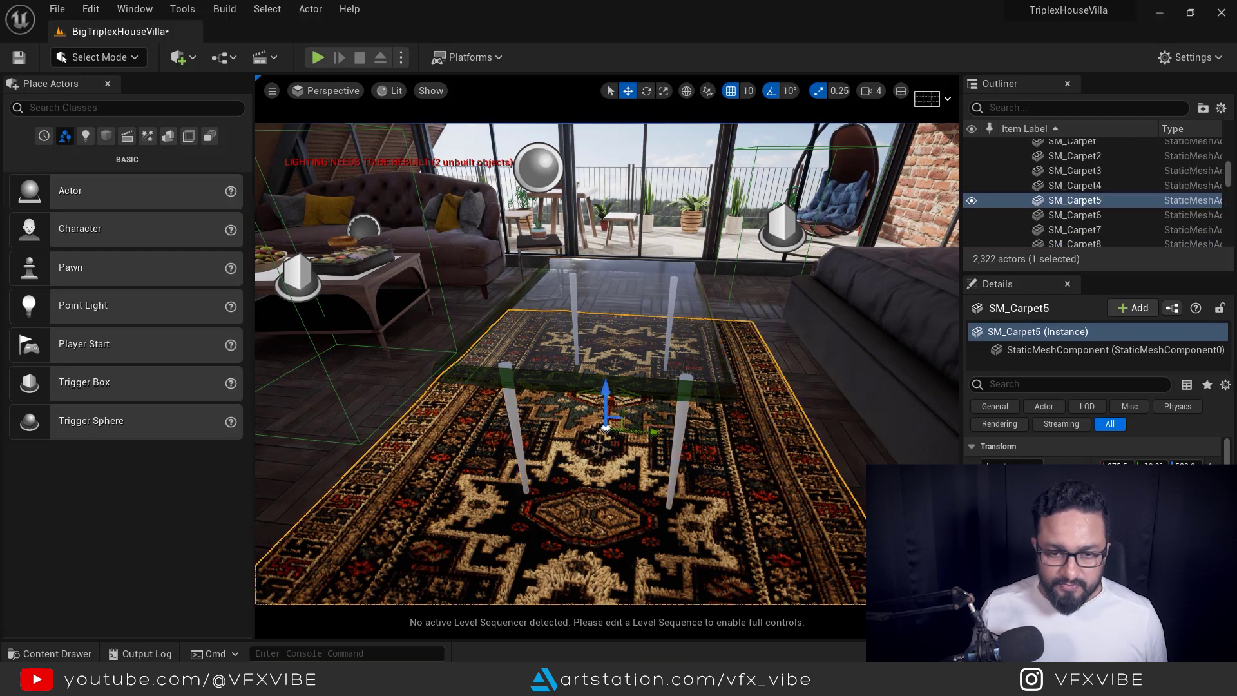
- Create a new material named M_GlassDemo in the My_Materials folder
key(ctrl+space)
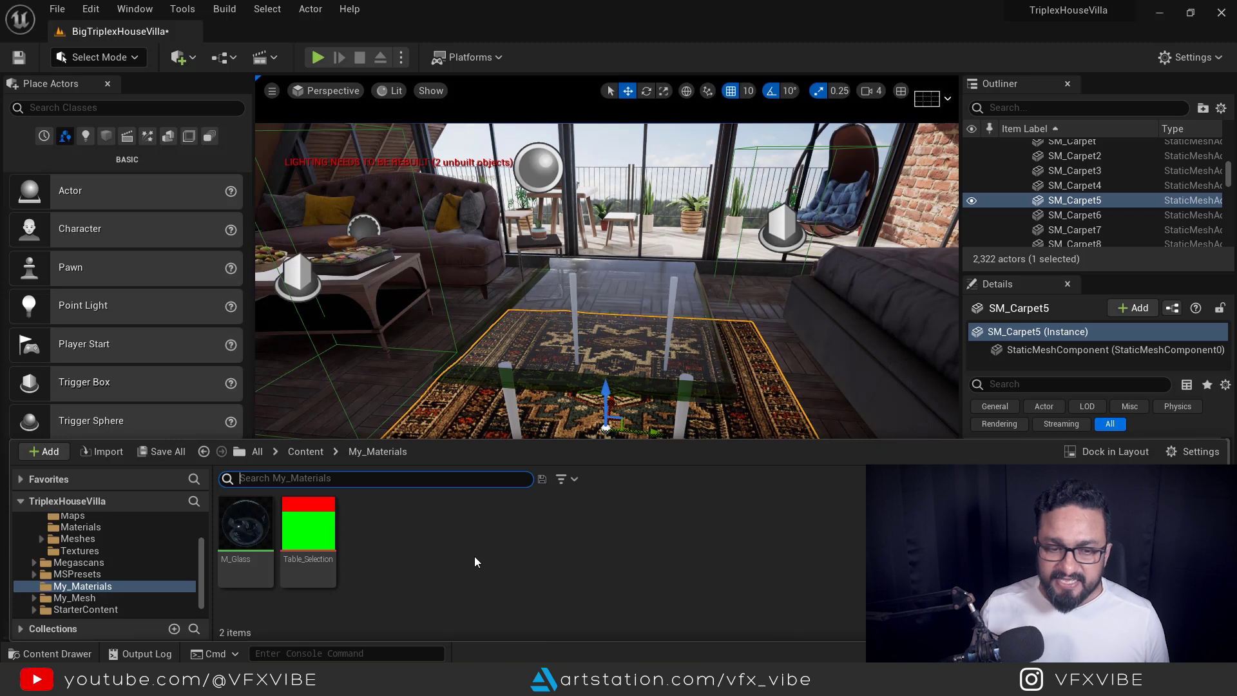
right_click(470, 547)
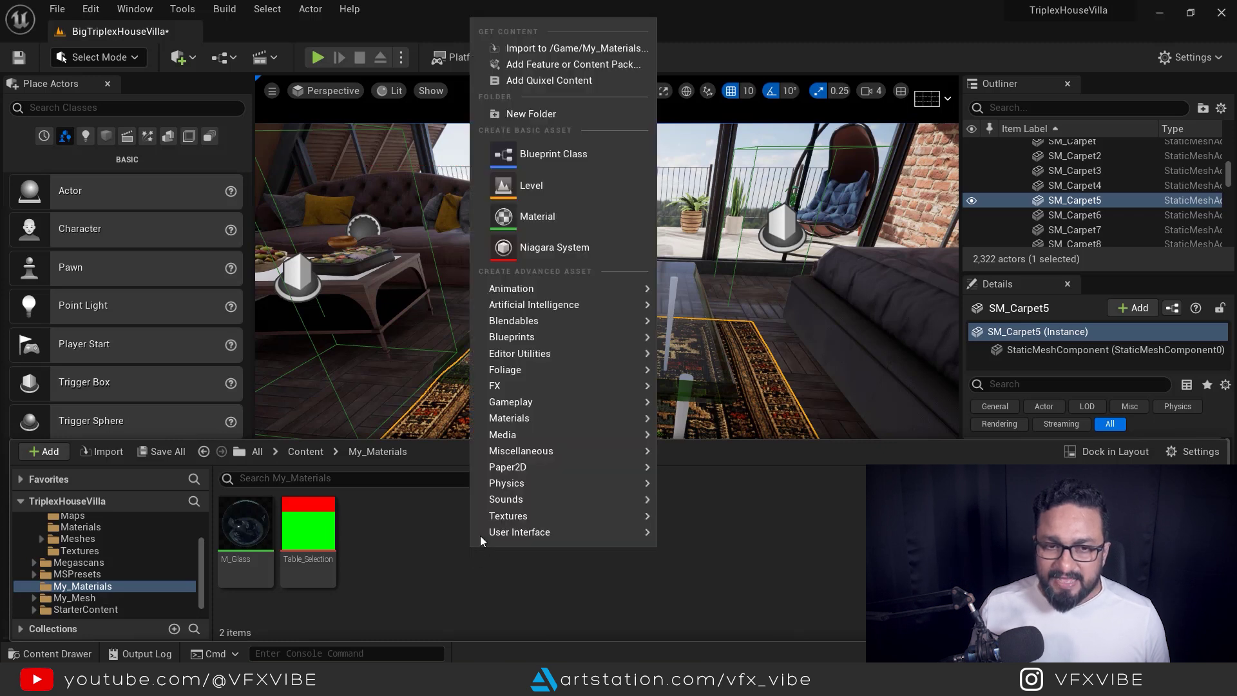
click(538, 216)
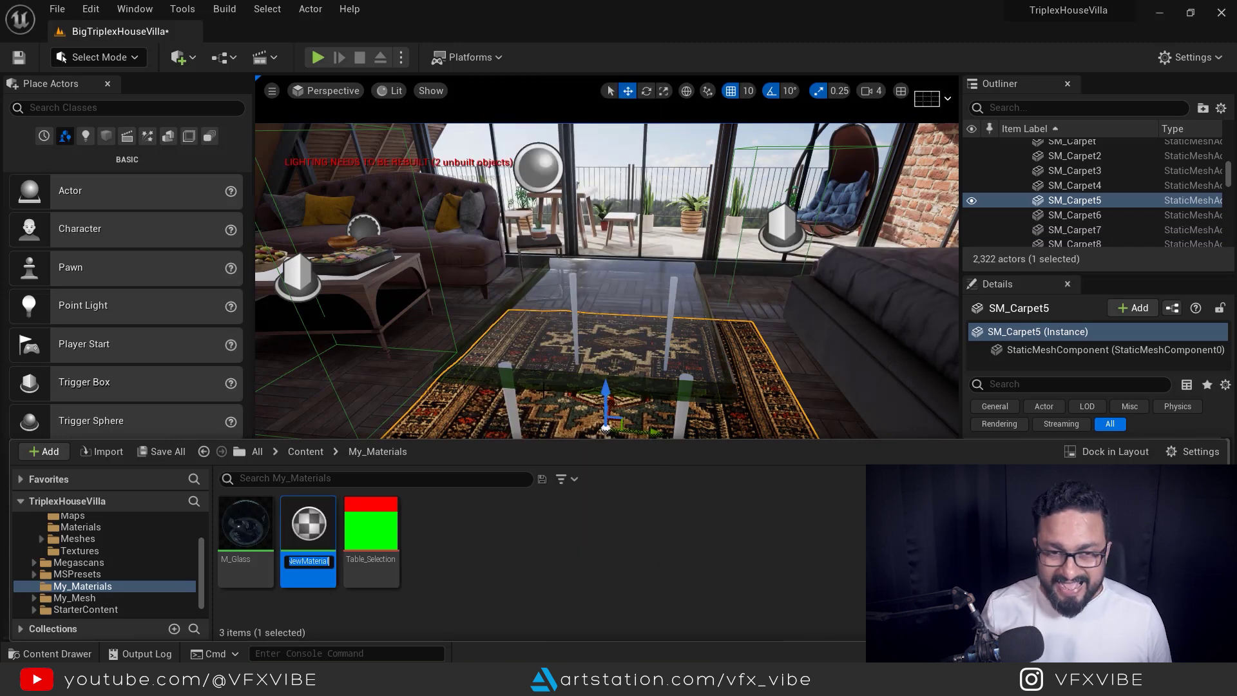
text(M)
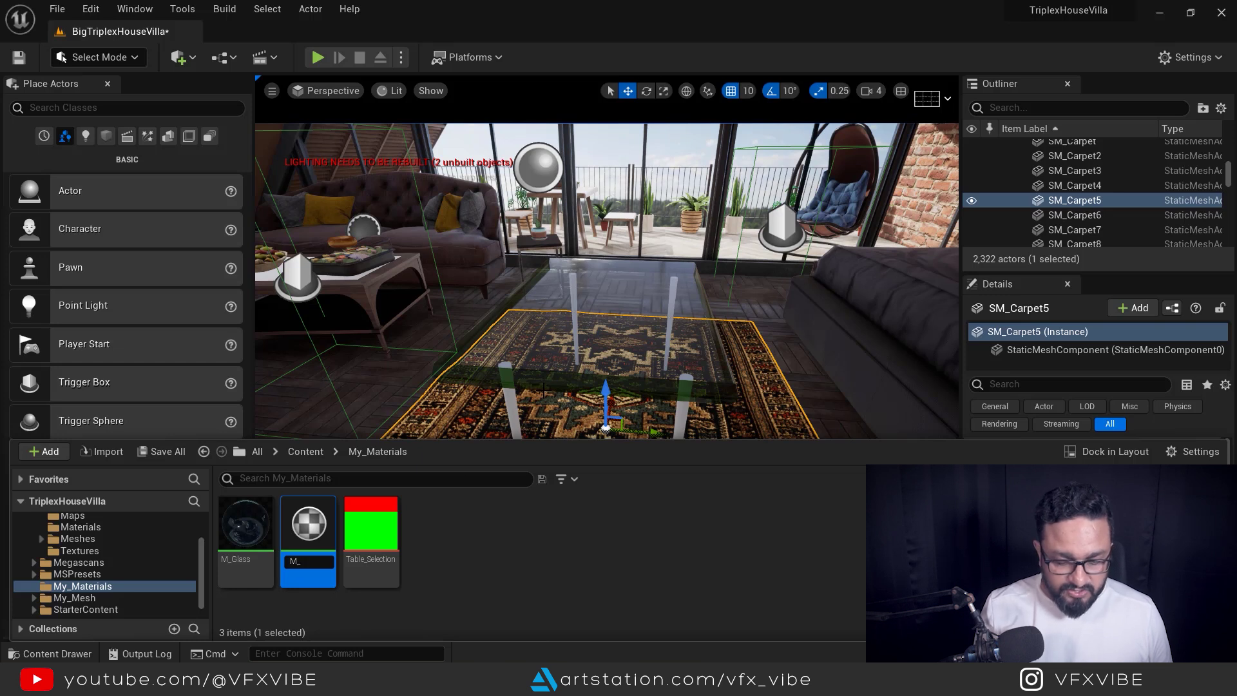
text(_GlassDe)
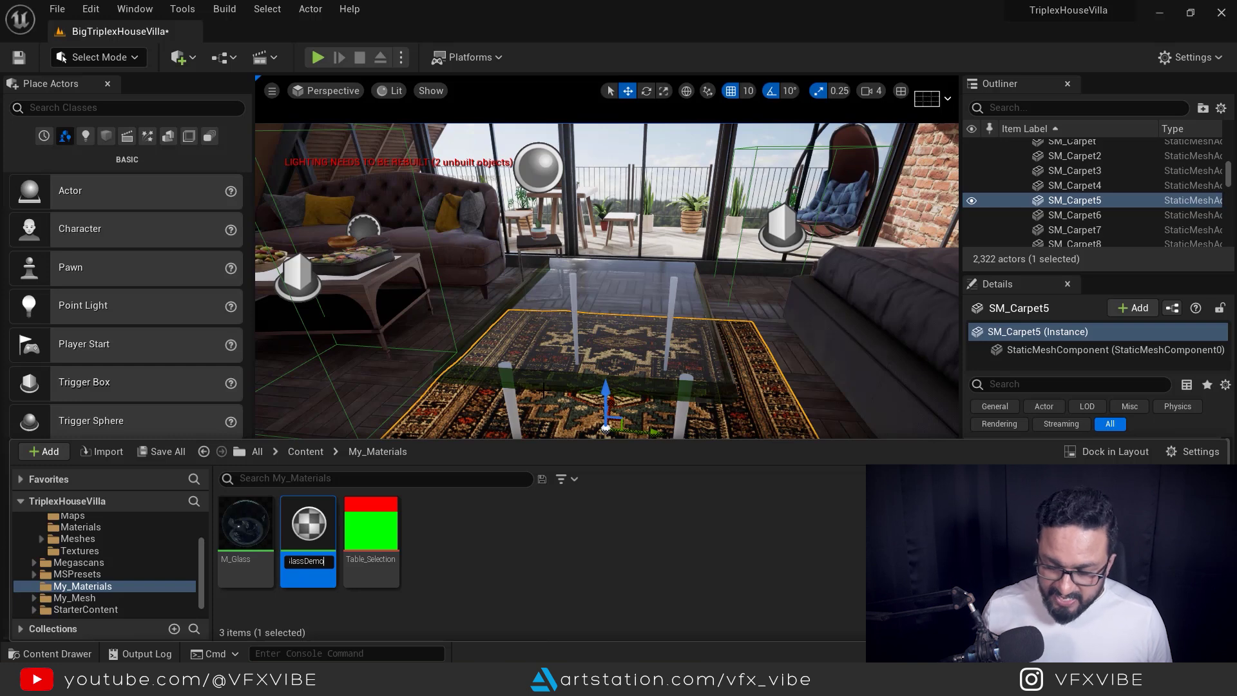
text(mo)
key(Return)
click(717, 324)
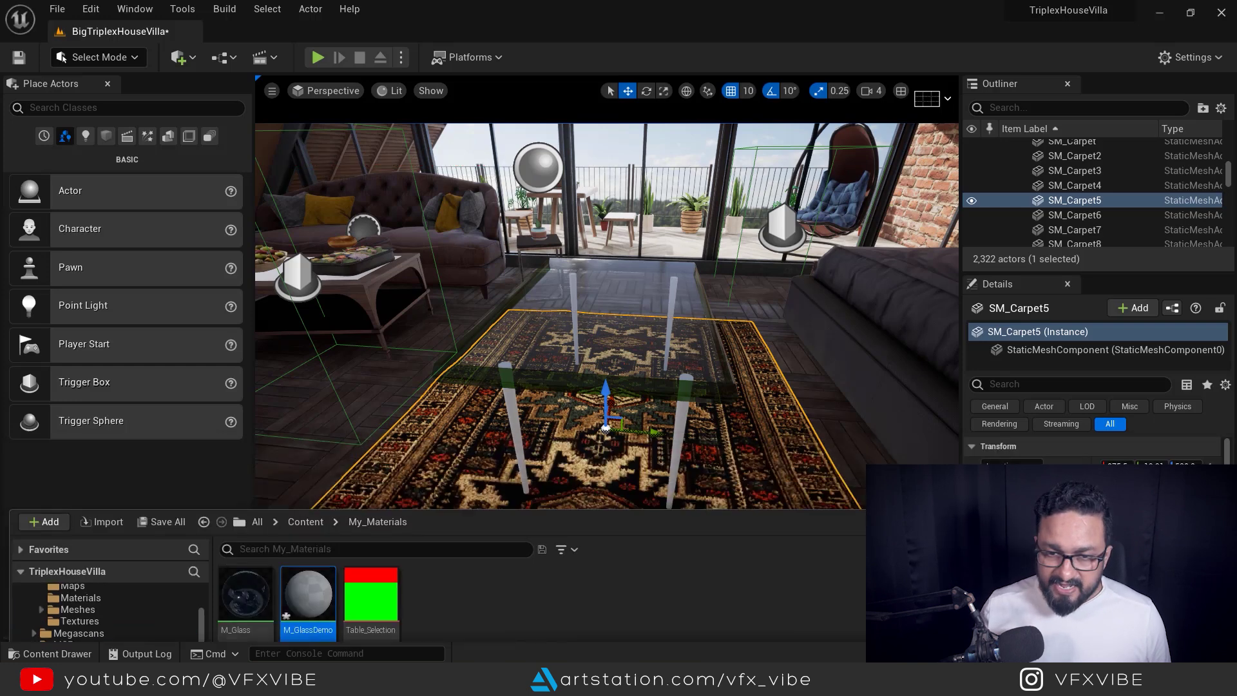
- Apply the M_GlassDemo material to the tabletop of the table on the carpet
scroll(747, 354, down, 5)
scroll(746, 354, up, 3)
alt+drag(747, 354, 657, 356)
key(ctrl+space)
drag(324, 527, 644, 364)
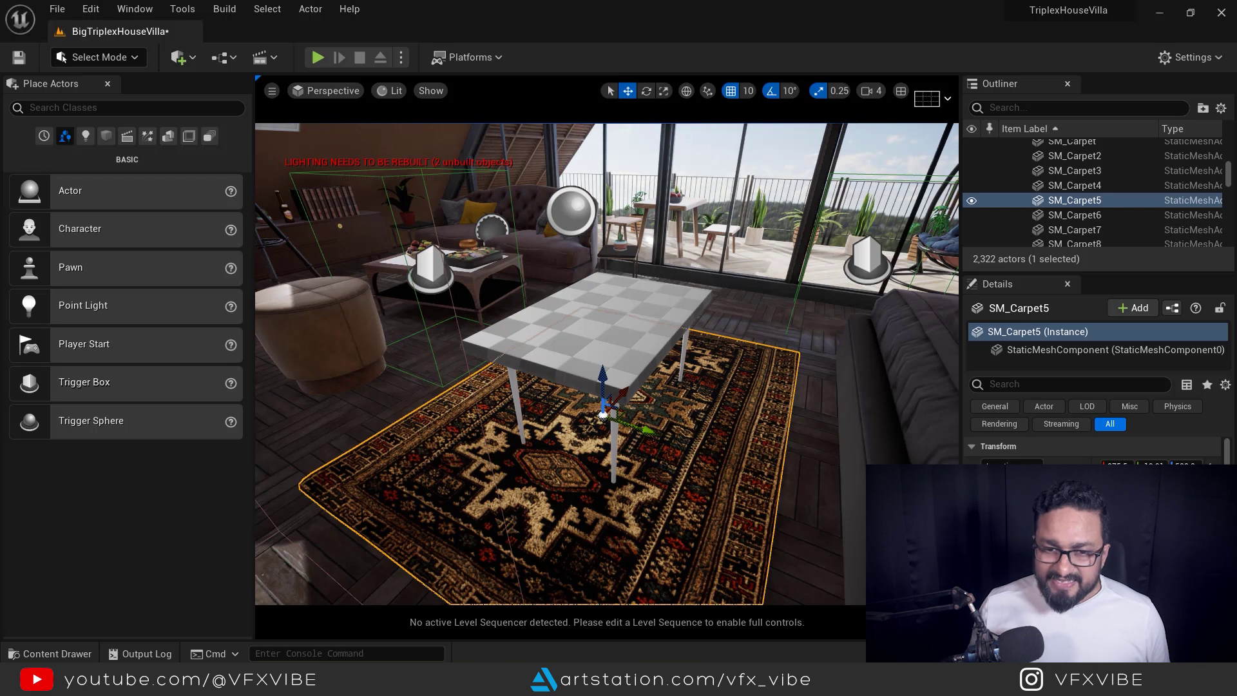
- Open M_GlassDemo for editing over the level view and set its Blend Mode to Translucent
key(ctrl+space)
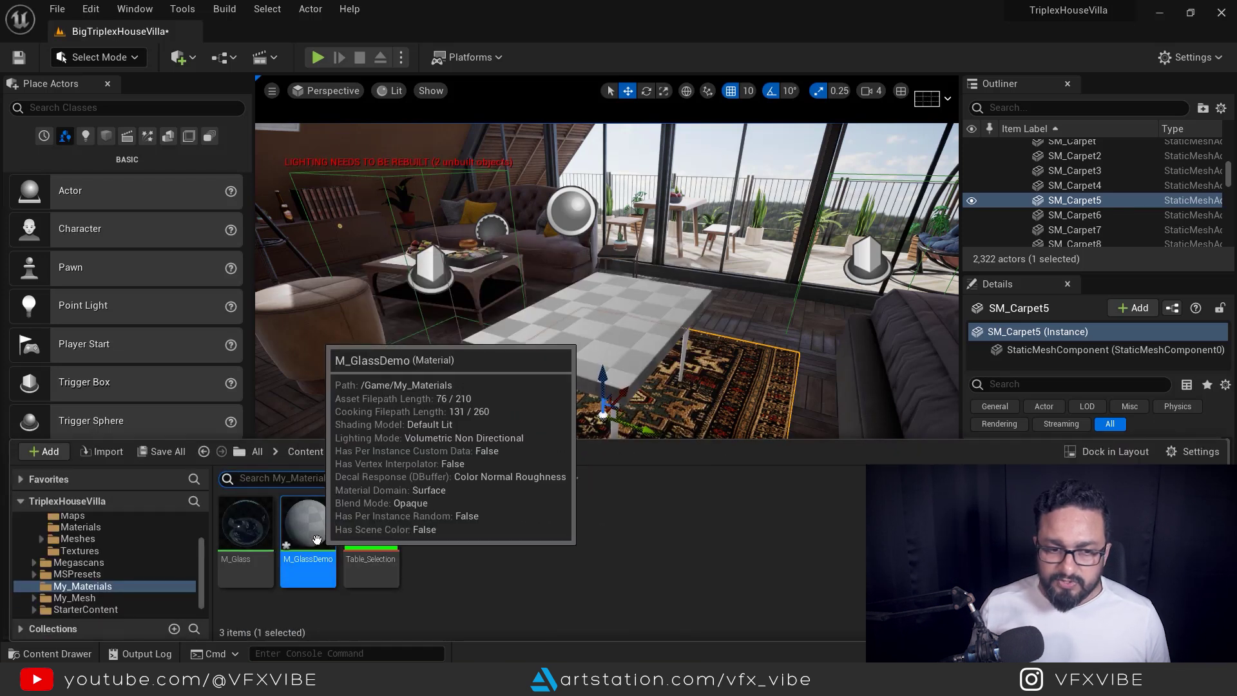
double_click(316, 539)
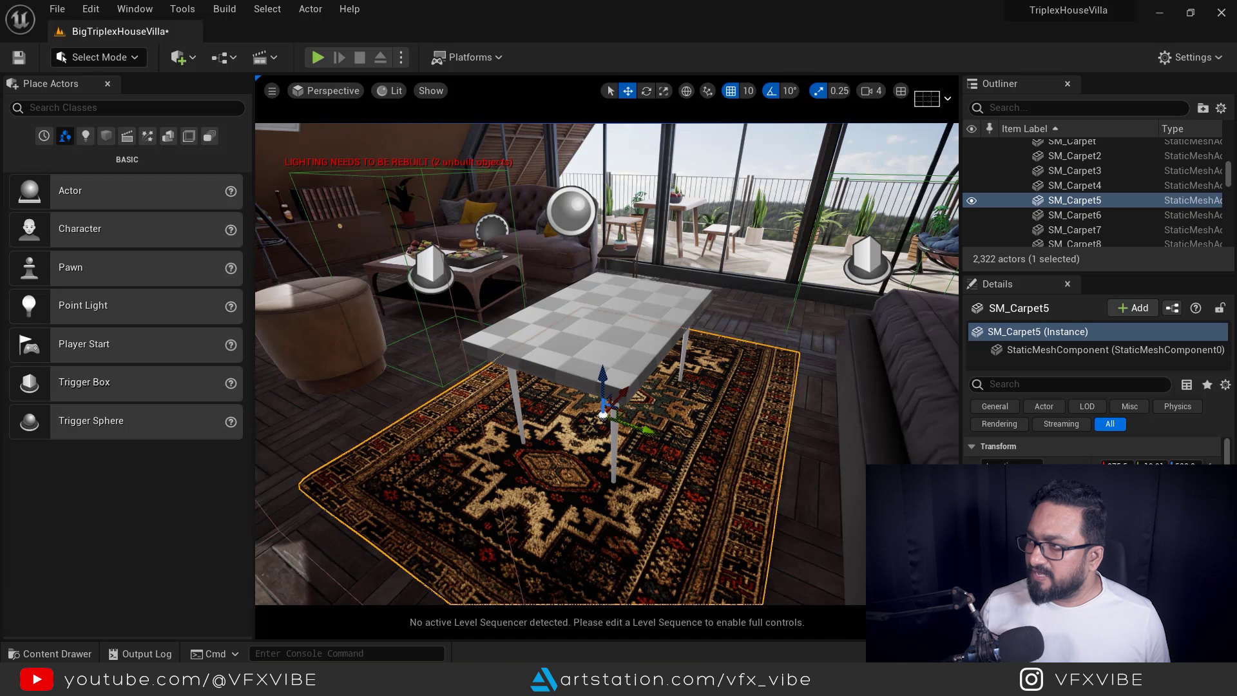
drag(1236, 70, 552, 91)
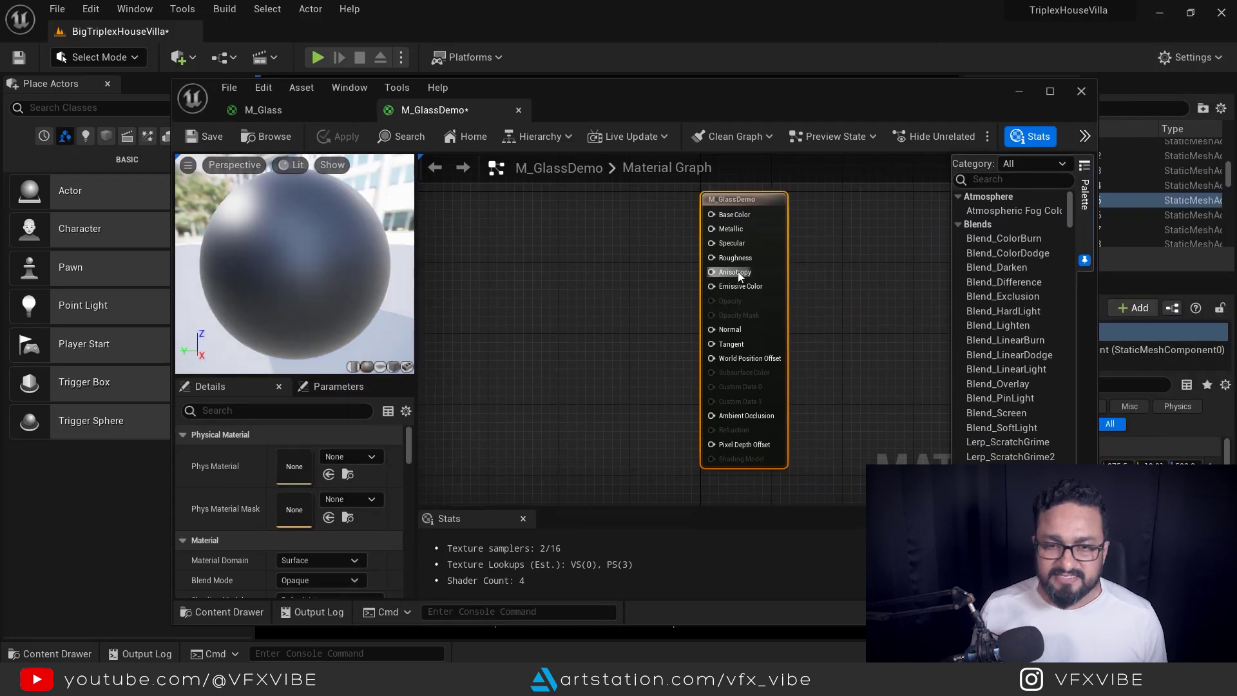
right_drag(616, 278, 643, 298)
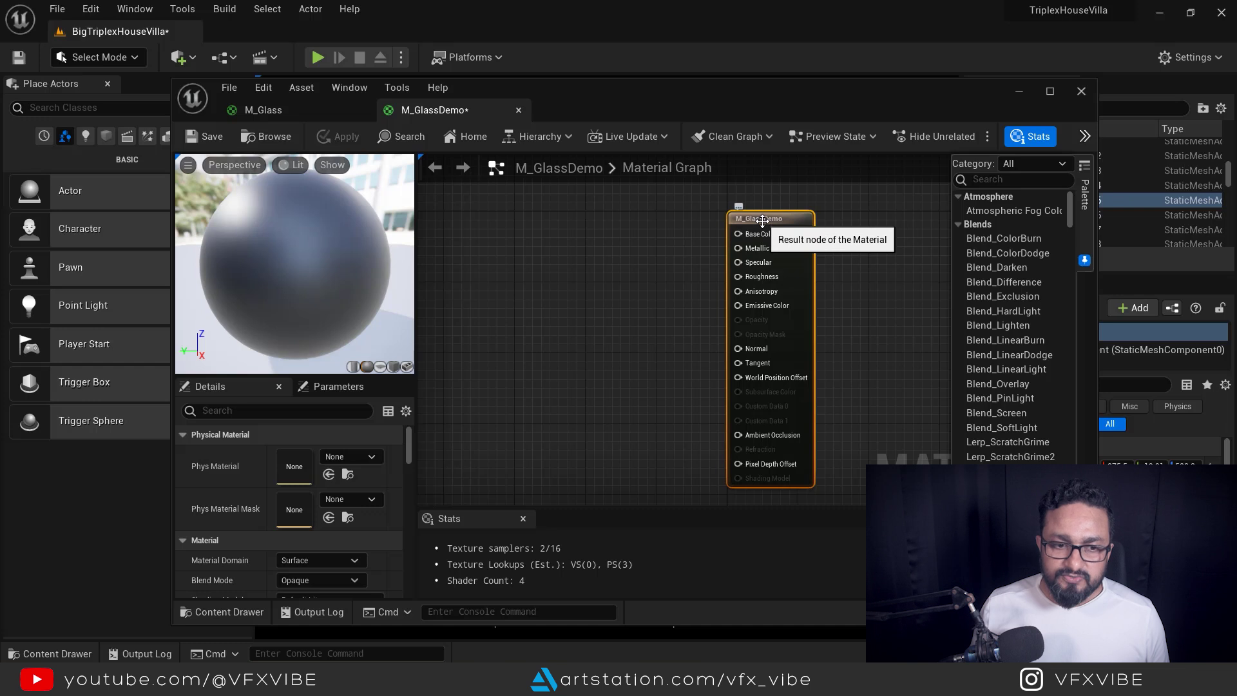
scroll(259, 537, down, 2)
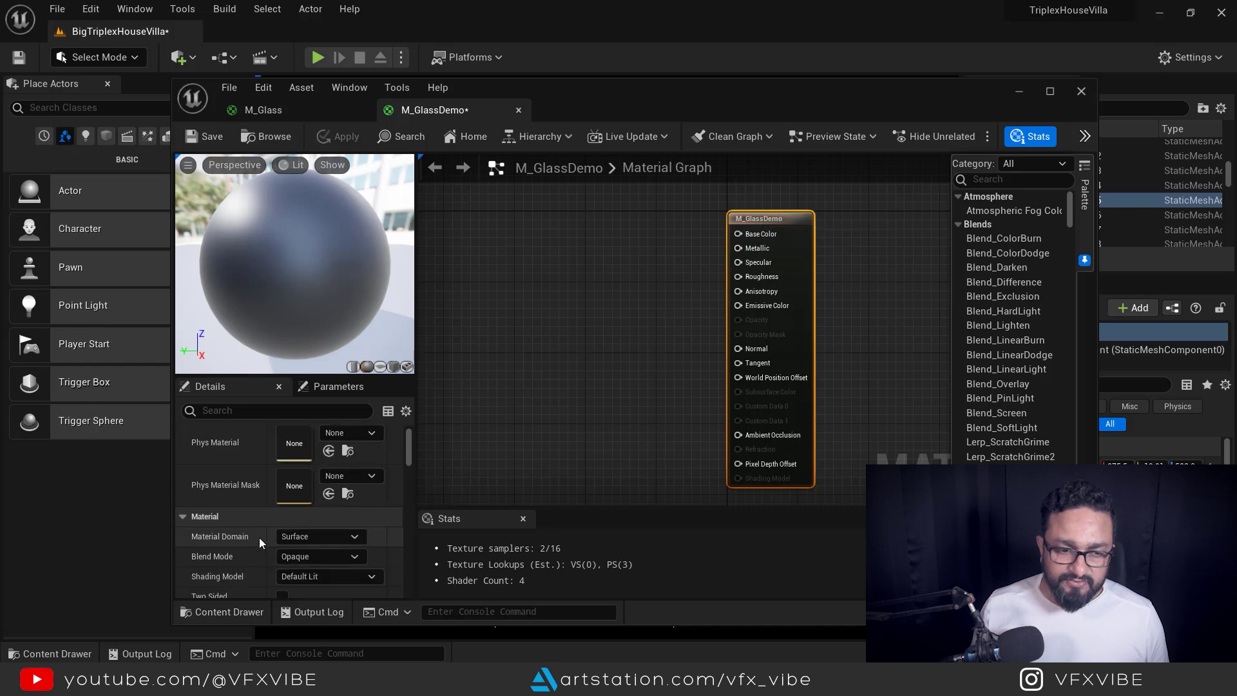
click(303, 534)
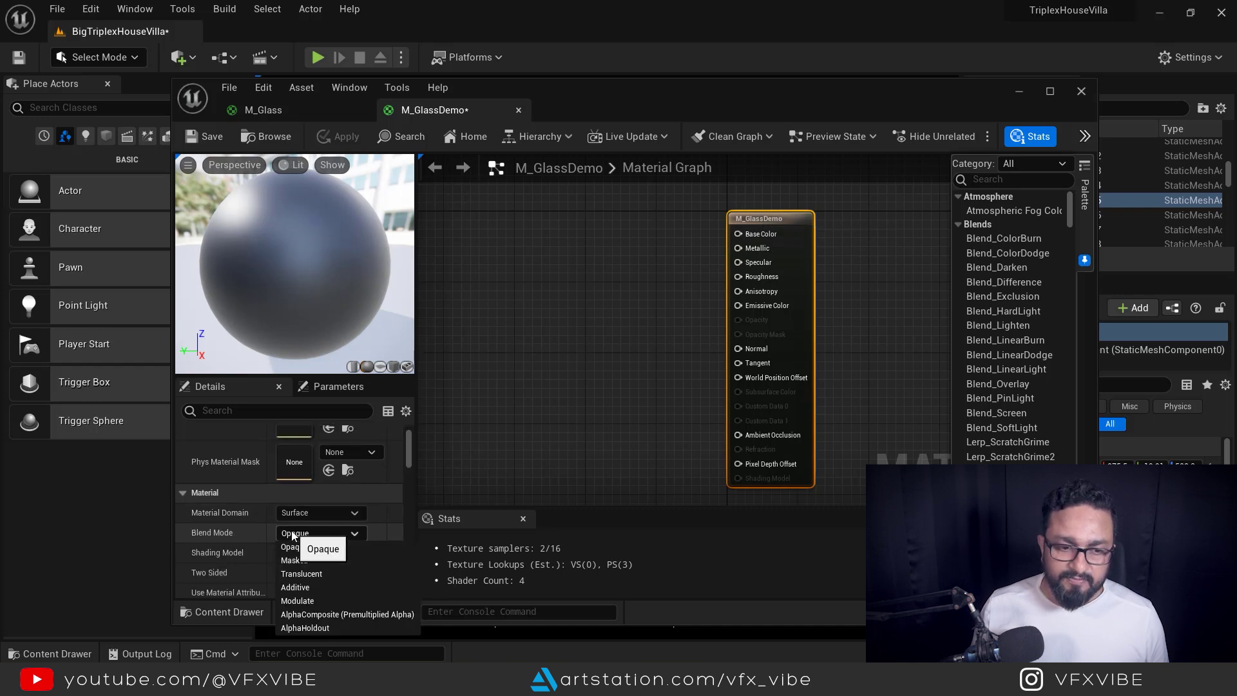
click(310, 574)
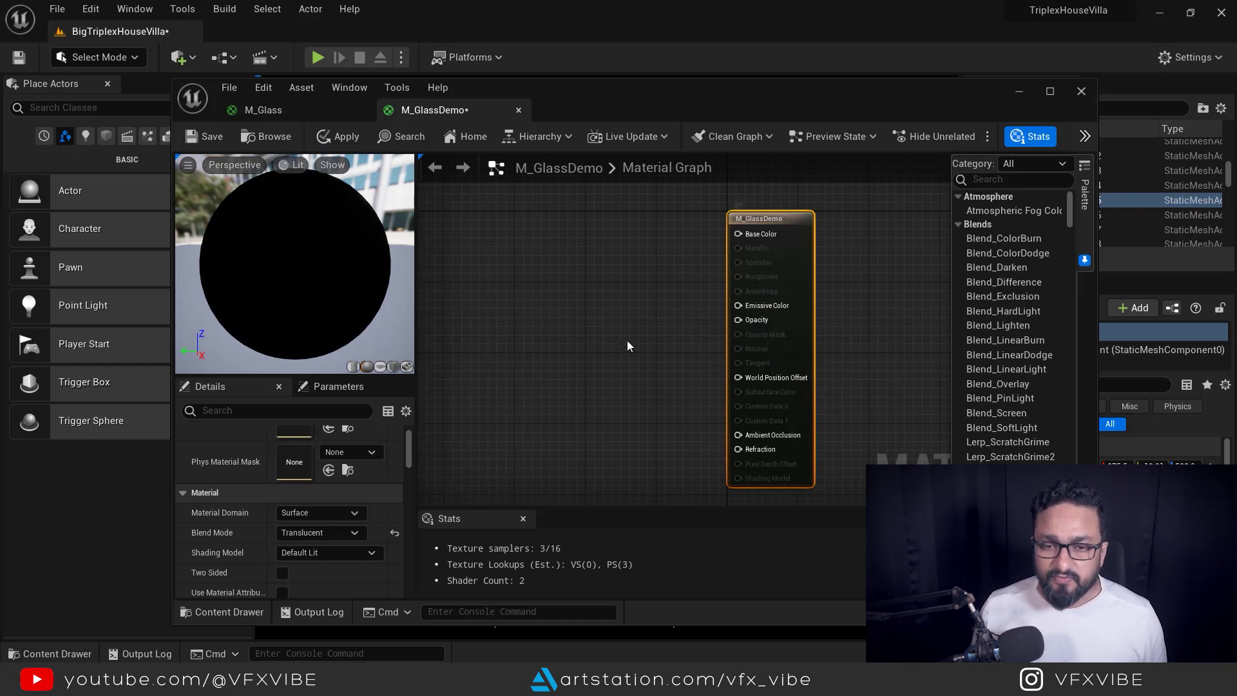
- Add a black Constant3Vector node, connect it to Base Color and place it beside the material's result node
right_drag(588, 309, 623, 318)
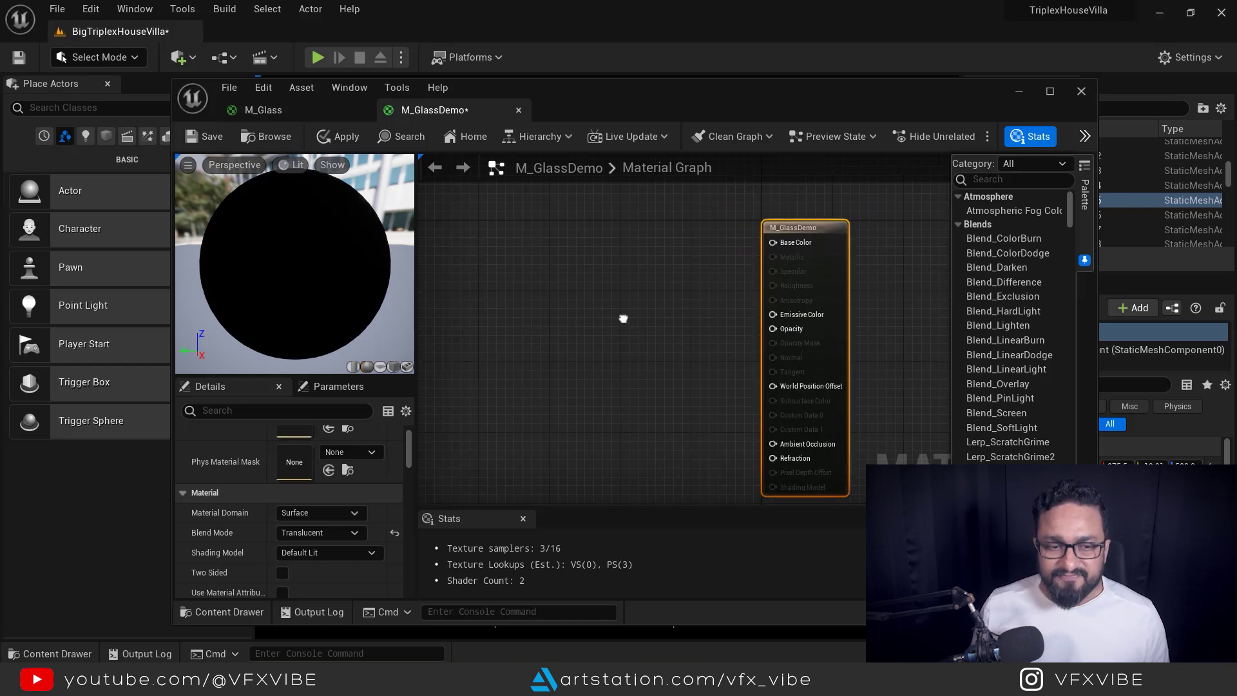
click(629, 248)
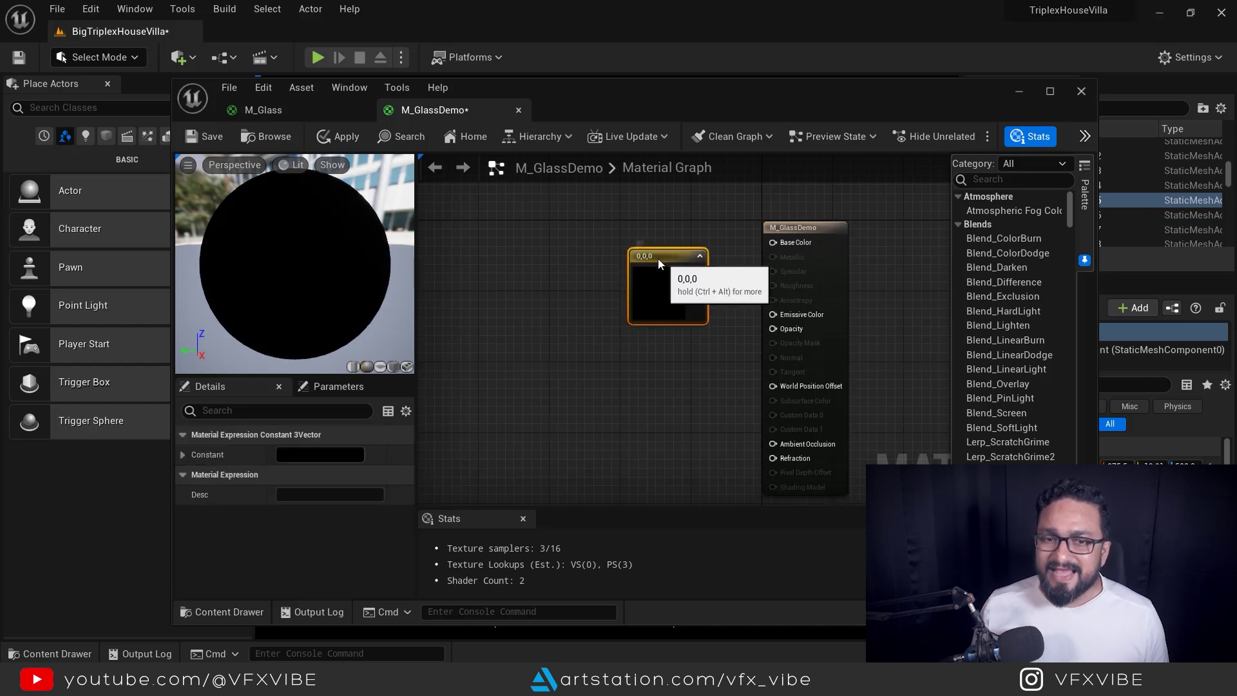
drag(640, 245, 773, 242)
drag(634, 273, 660, 248)
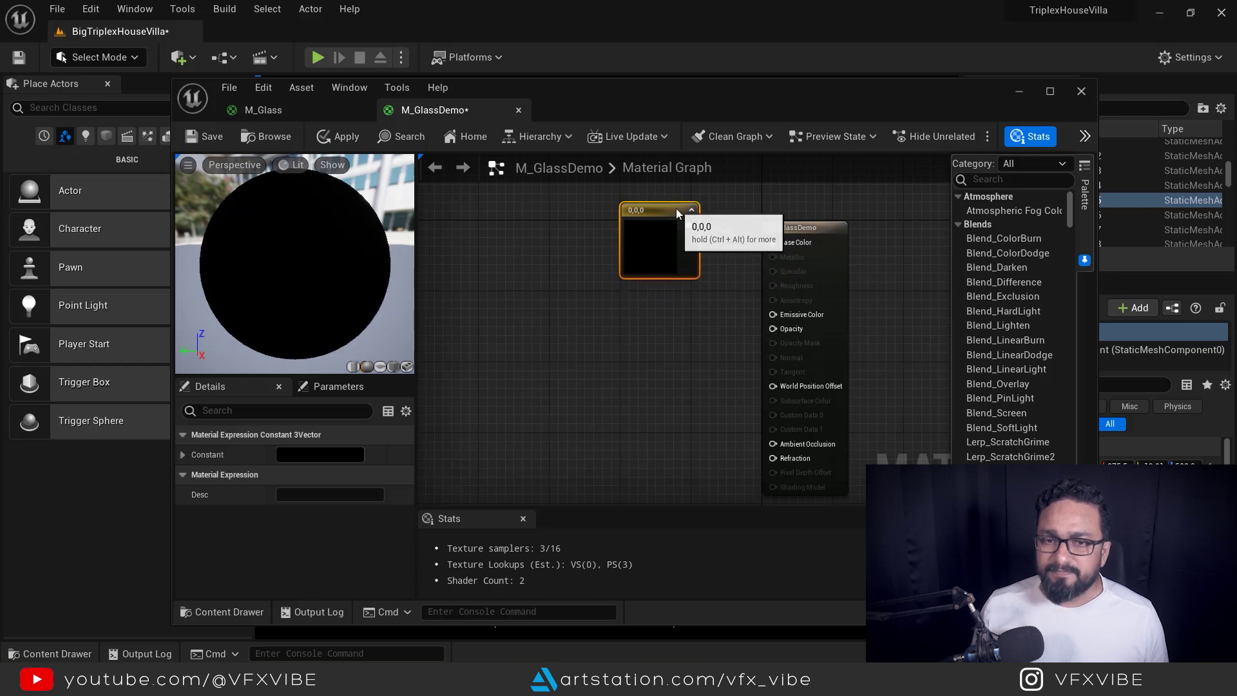
- Paste a copy of the black colour constant and set its colour to dark green, about R 0.046, G 0.120, B 0.030
right_drag(571, 319, 680, 298)
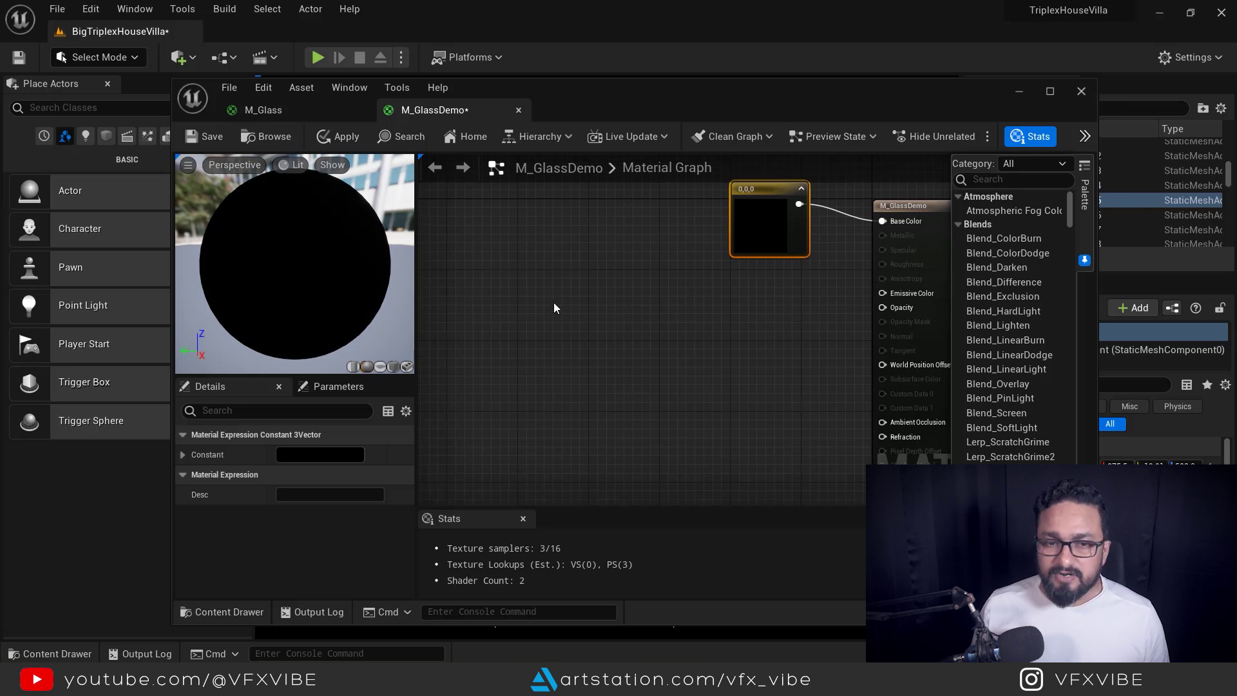
key(ctrl+v)
double_click(574, 331)
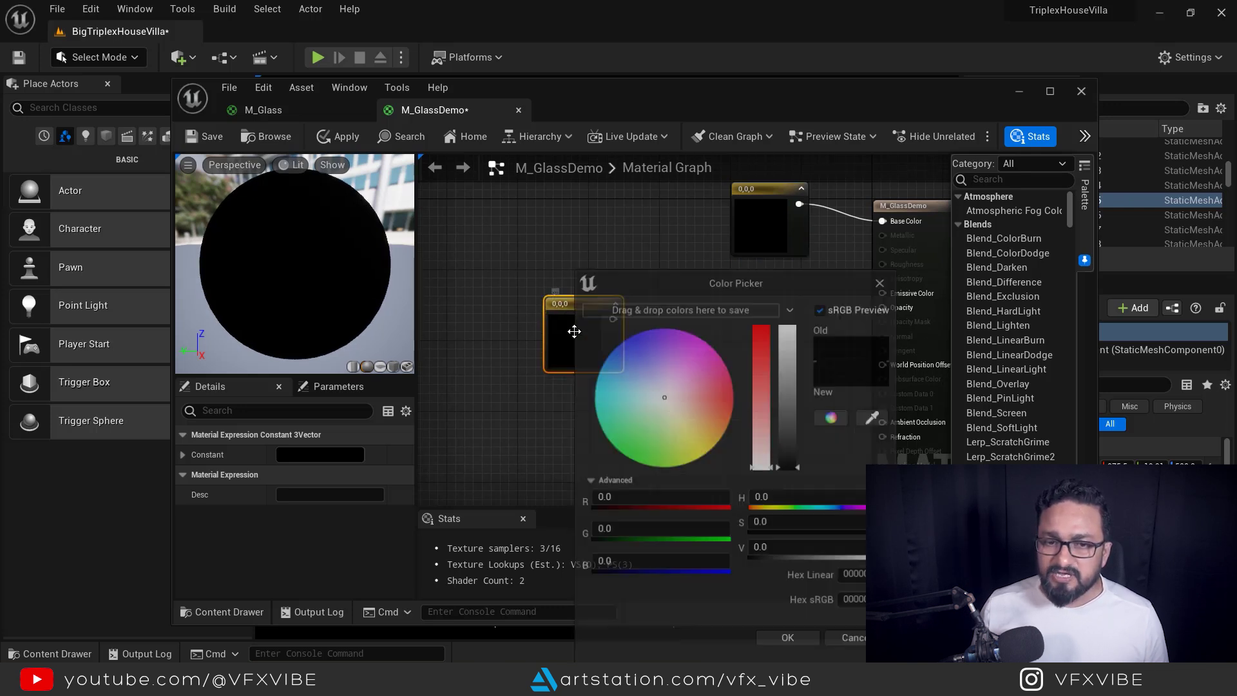
drag(665, 415, 648, 450)
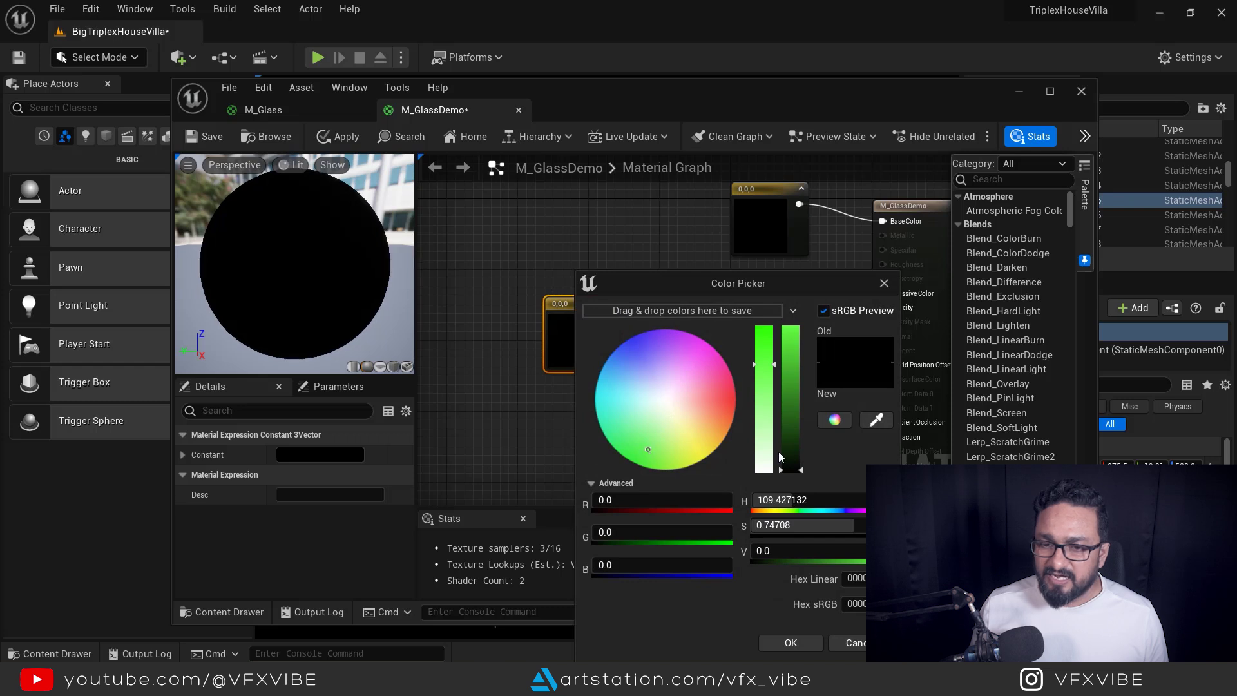
drag(780, 459, 781, 454)
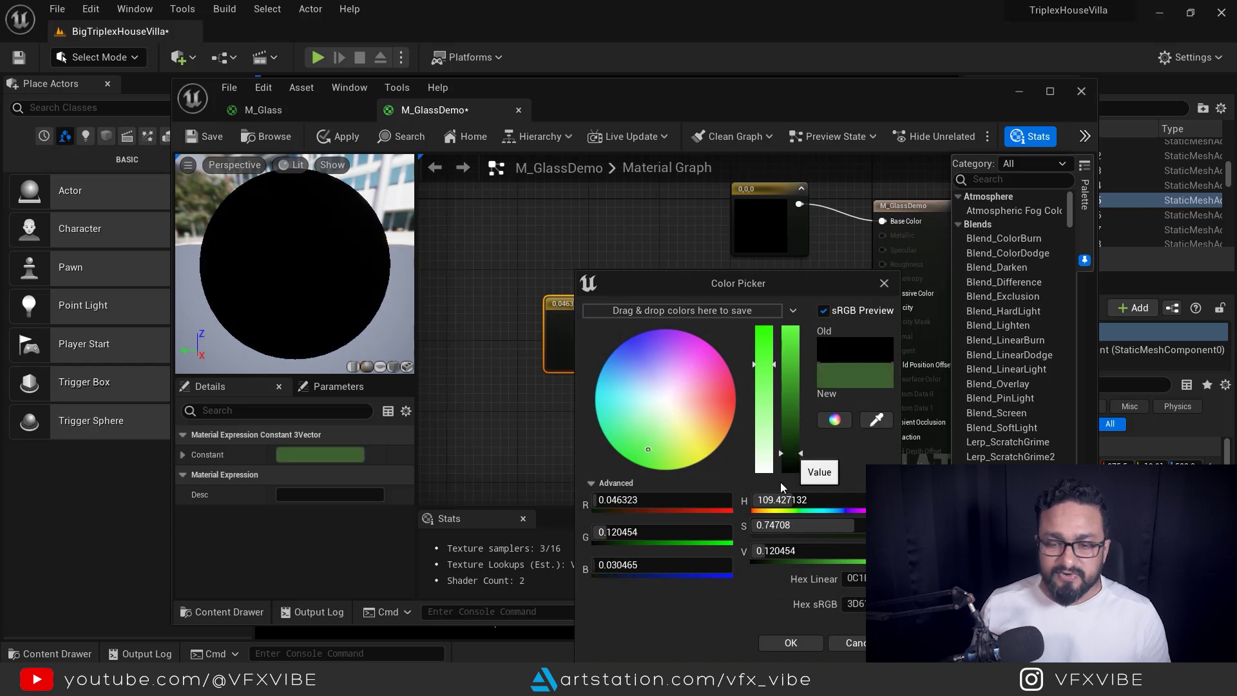
click(791, 642)
- Add a Scene Color node and place it below the green colour constant
right_drag(684, 340, 675, 304)
click(613, 342)
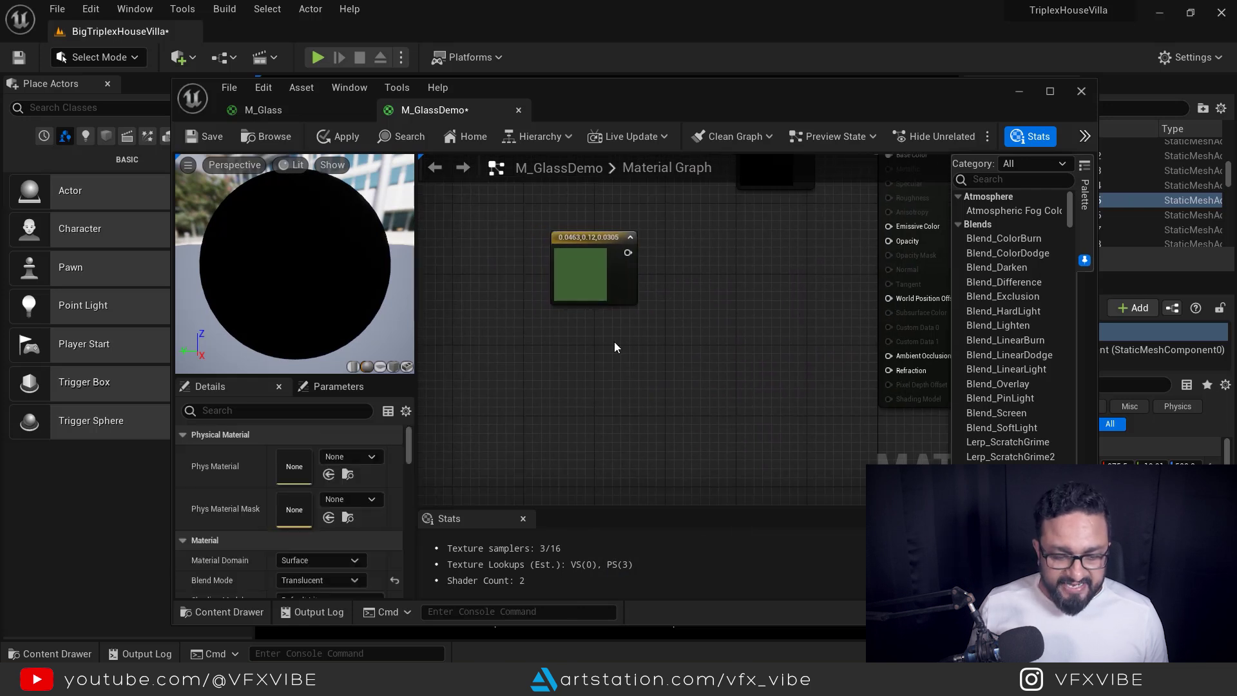
right_click(613, 341)
text(scene)
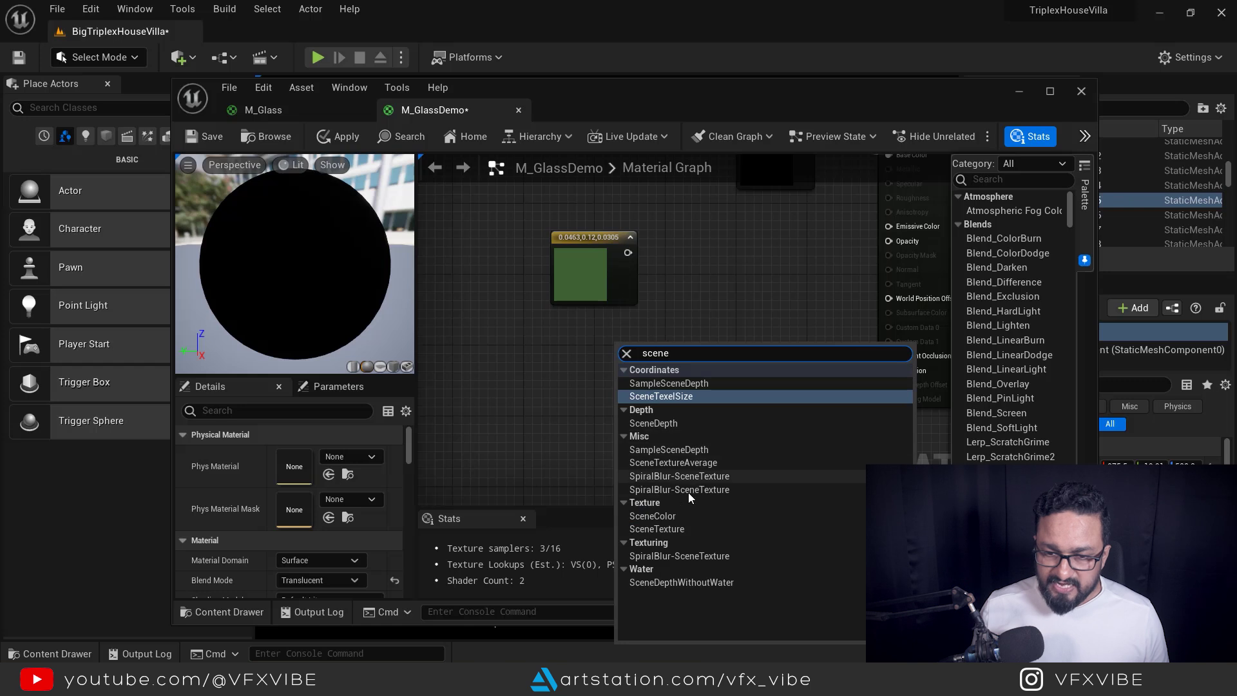
click(666, 515)
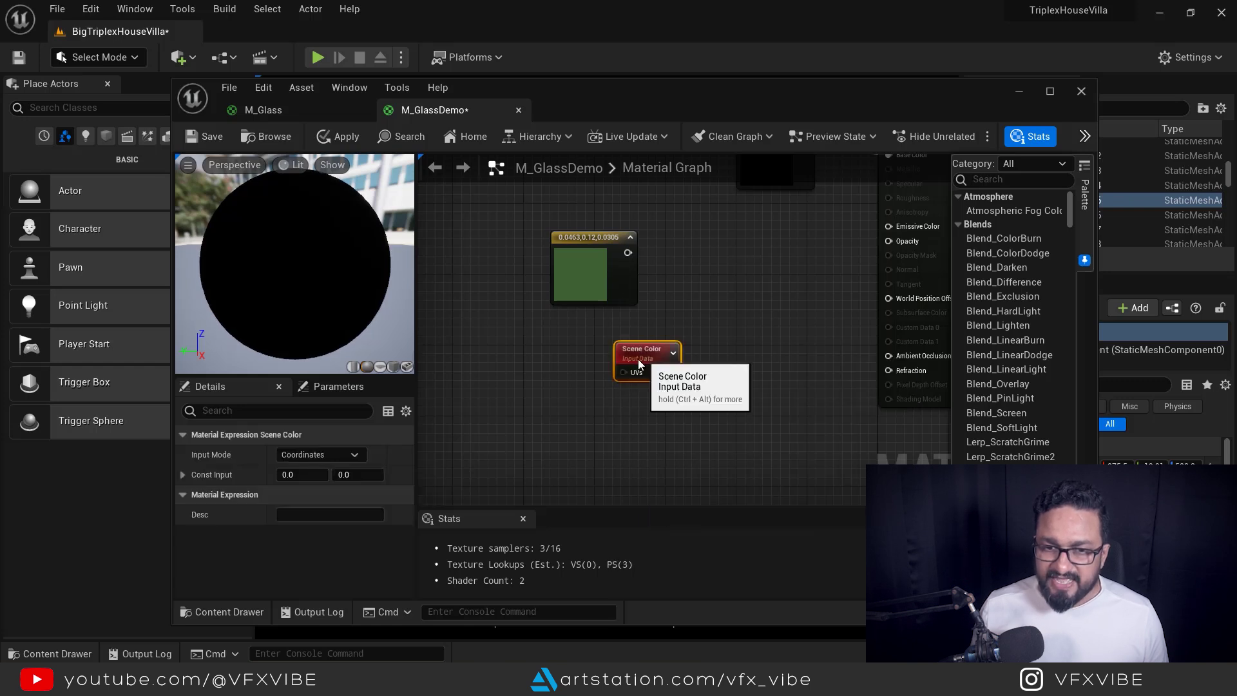
drag(638, 365, 581, 376)
- Multiply the green constant (A) by Scene Color (B) with a Multiply node, and shift the three nodes away from the result node
drag(627, 253, 686, 279)
text(multi)
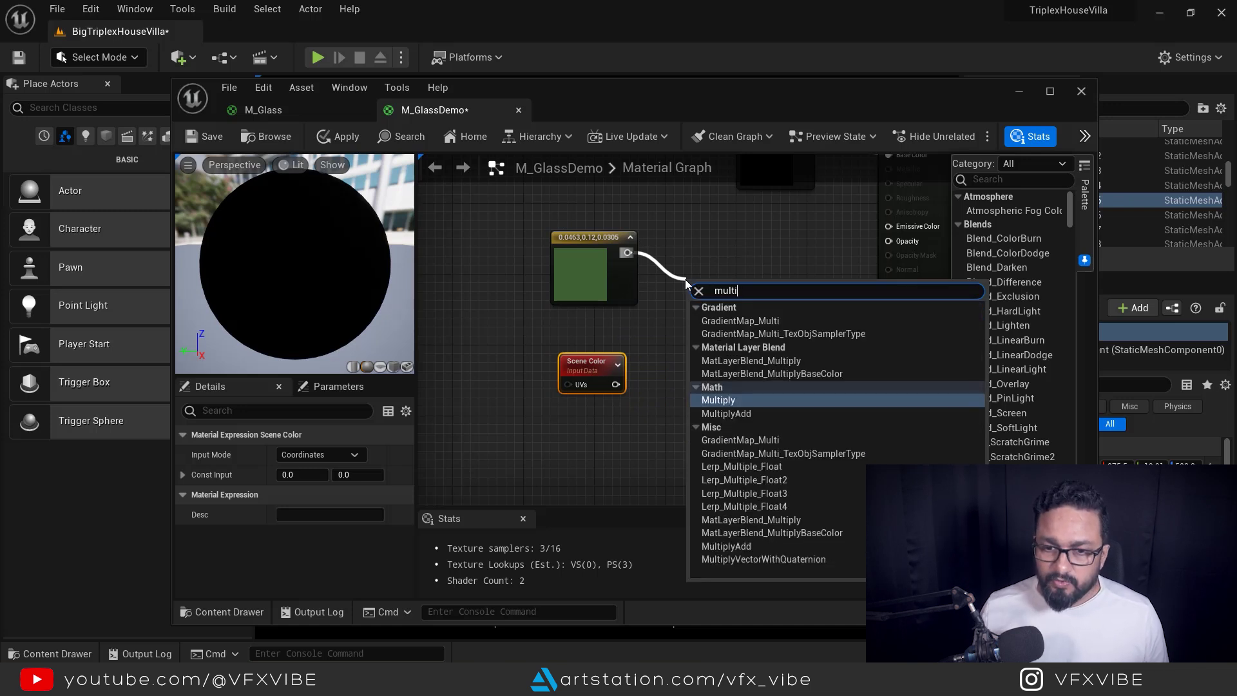
click(730, 400)
drag(616, 384, 697, 317)
drag(510, 206, 719, 411)
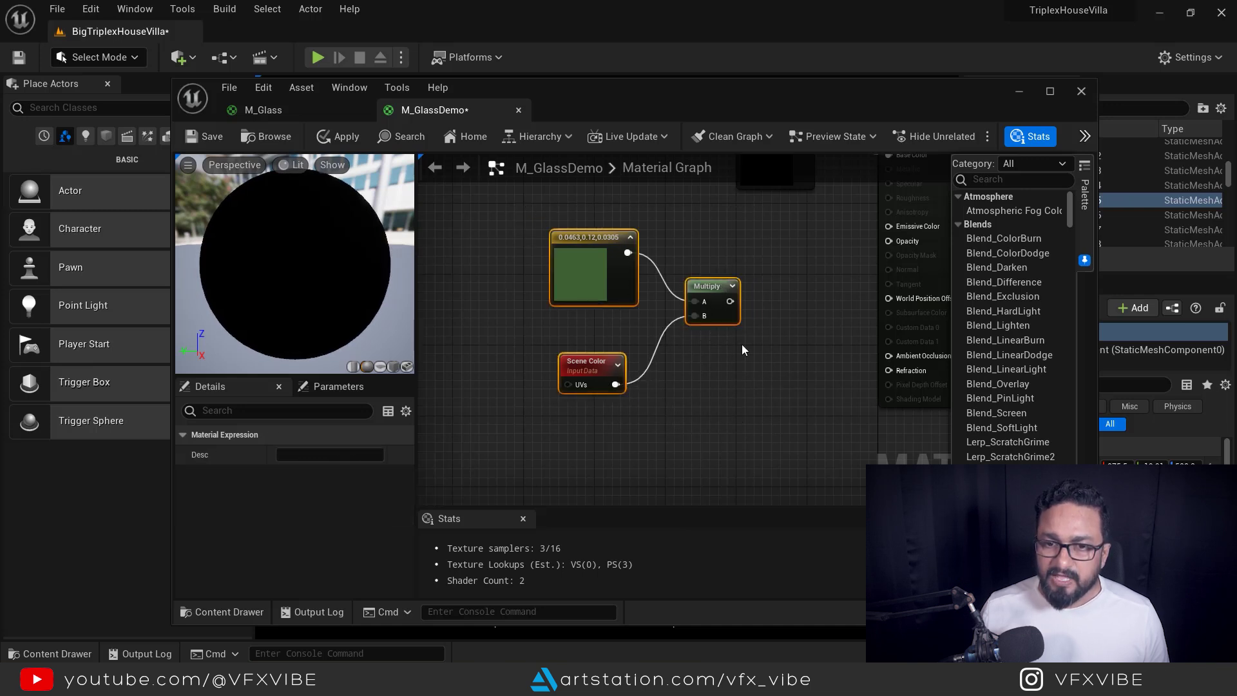
drag(708, 287, 686, 292)
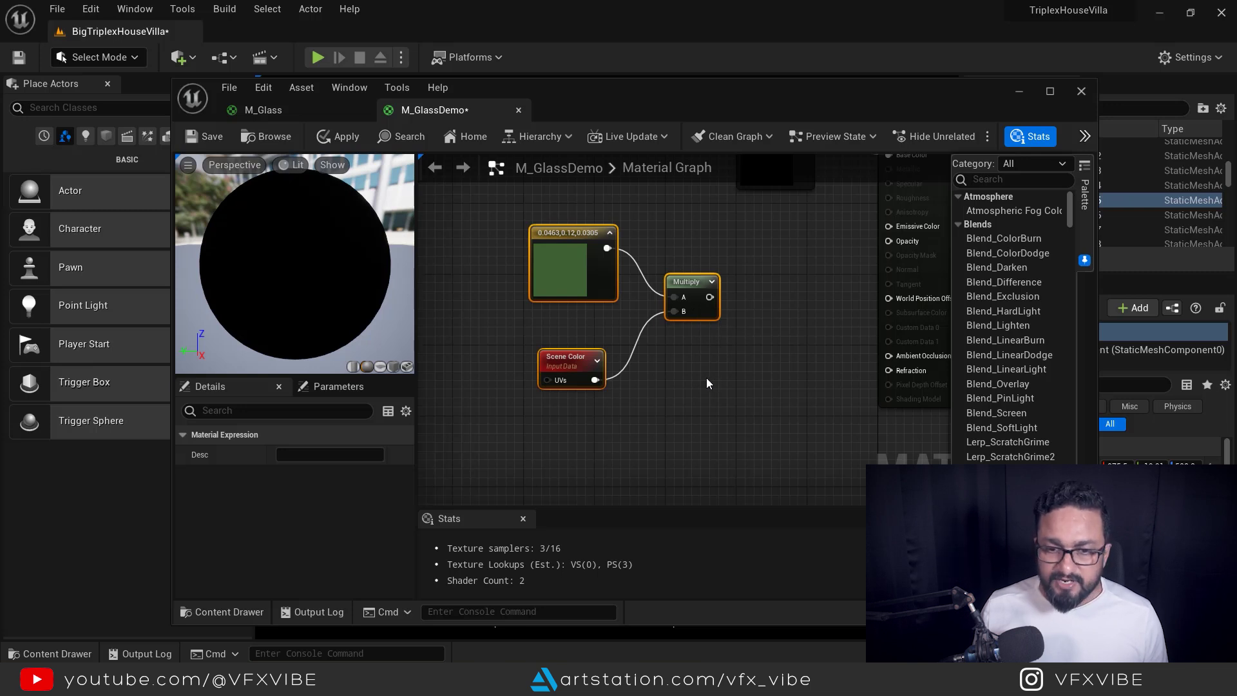
click(705, 403)
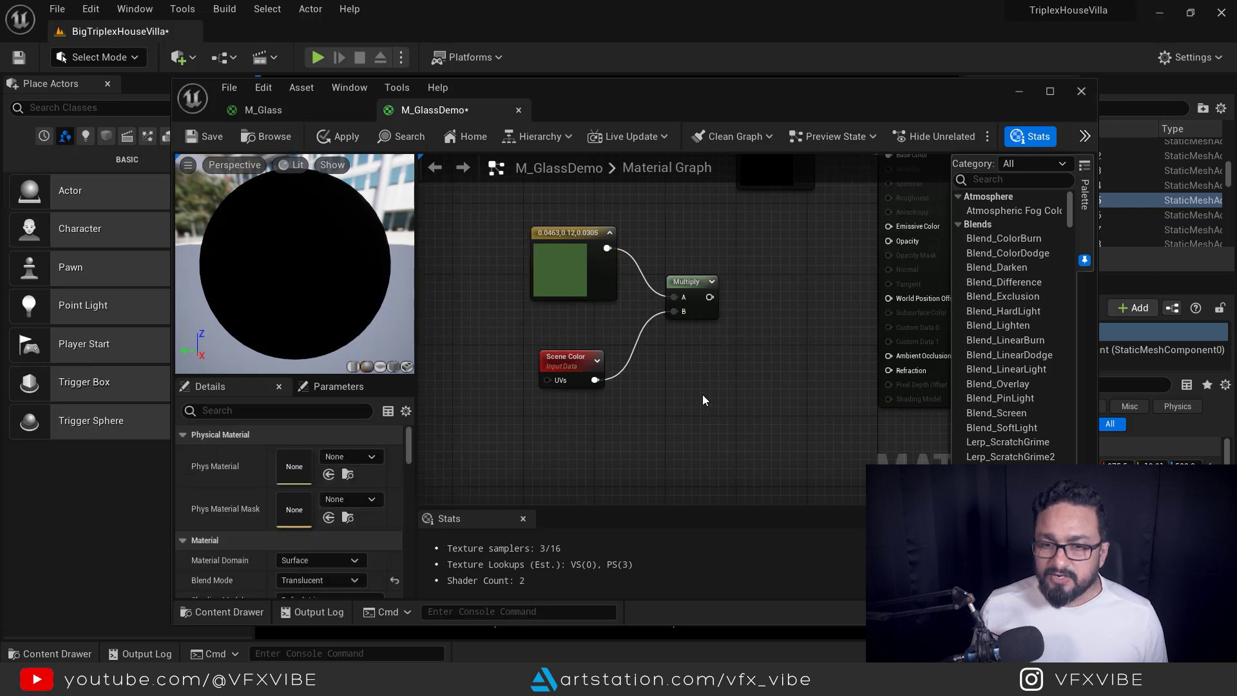
- Add a scalar constant below the Multiply node, convert it to a parameter named EdgeOpacity, and place it beneath Scene Color
click(702, 394)
drag(718, 404, 693, 403)
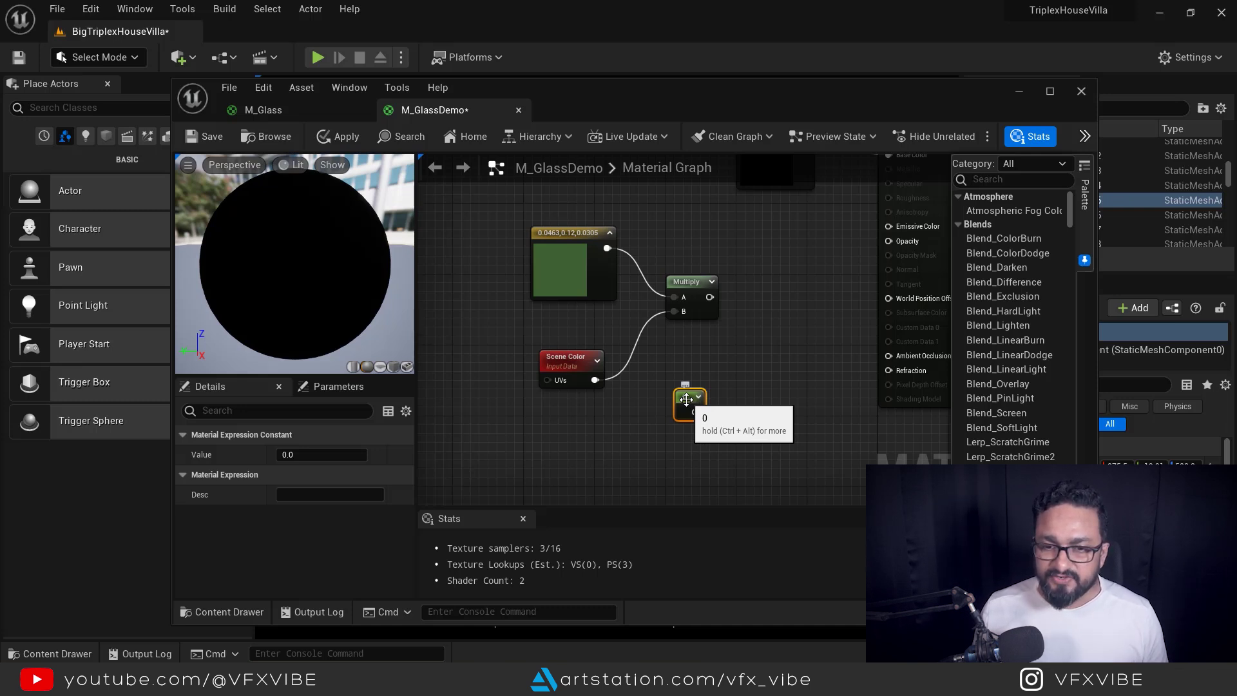
right_click(686, 399)
click(750, 107)
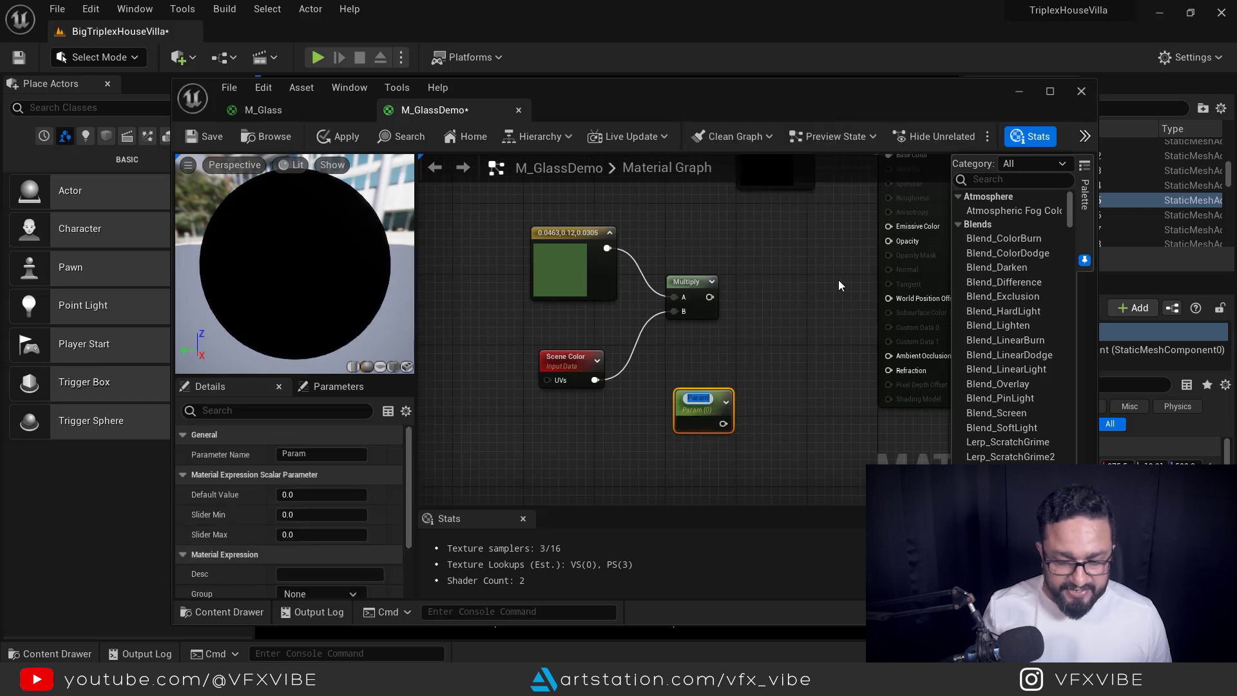
text(Edge)
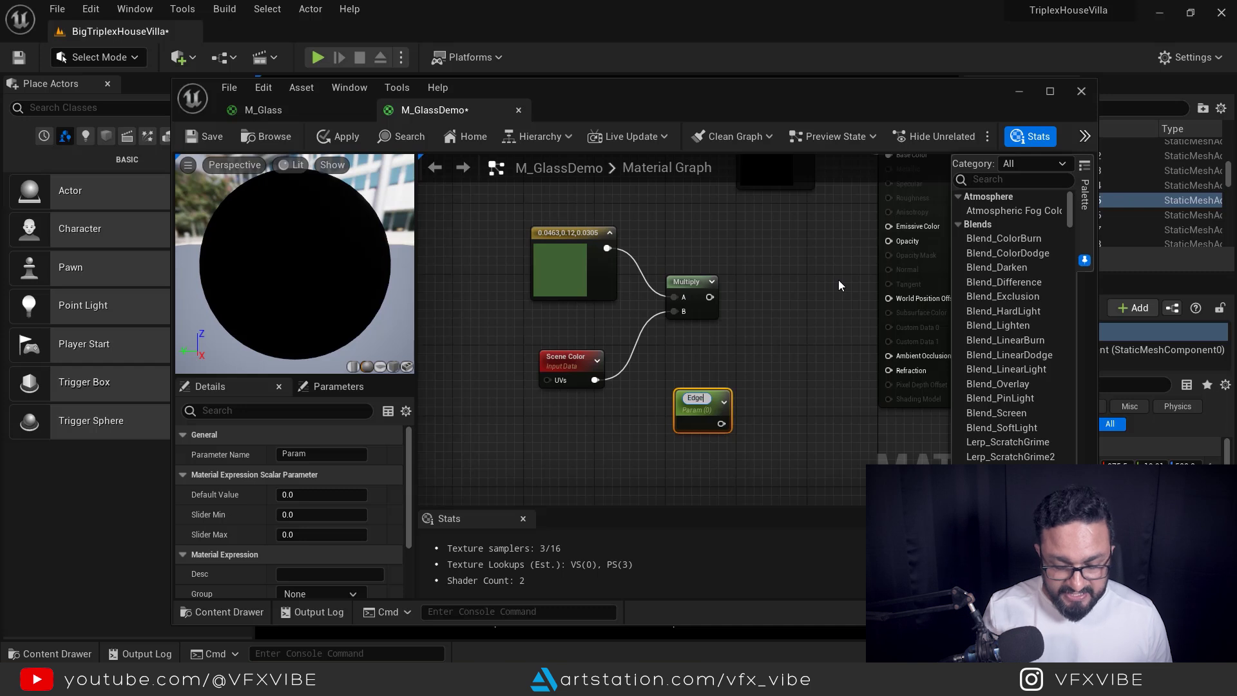
text(Opacity)
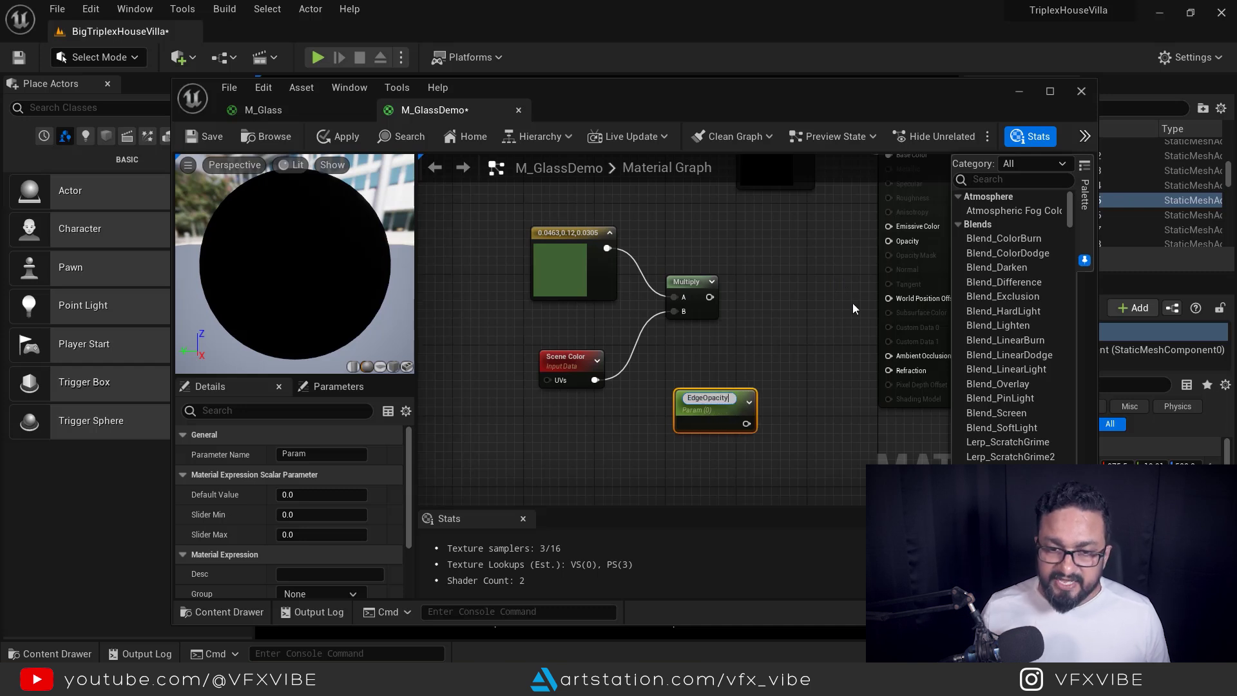
click(618, 441)
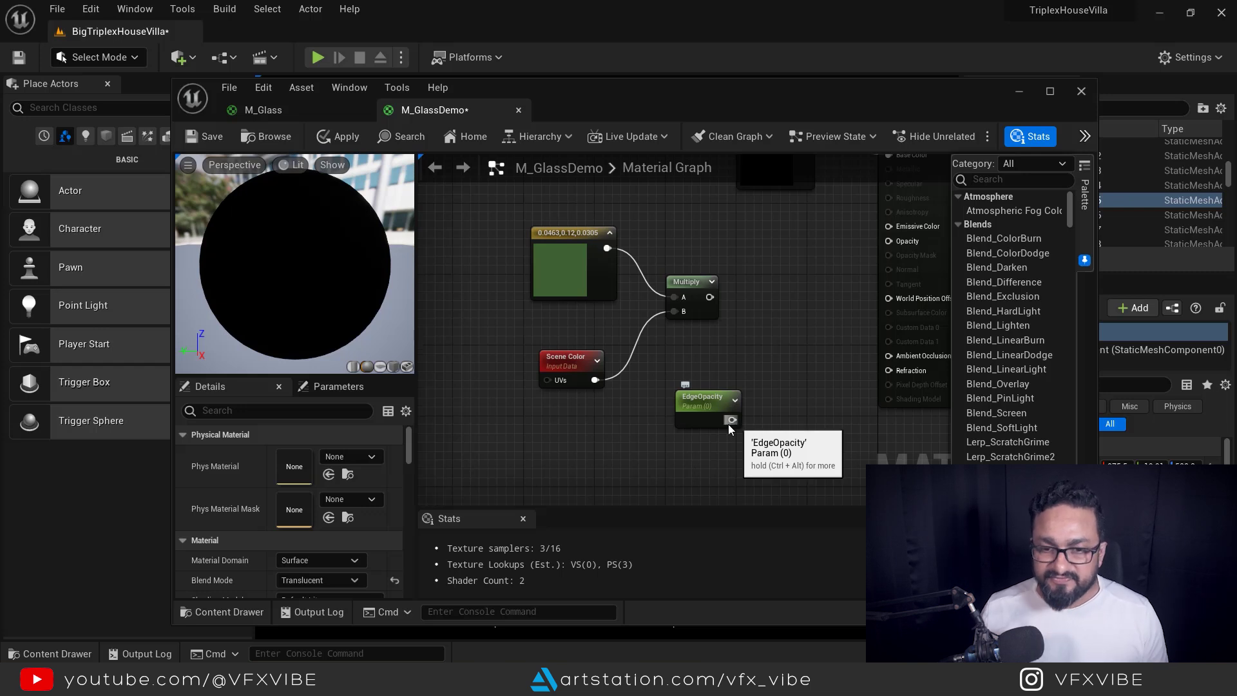
drag(700, 400, 682, 405)
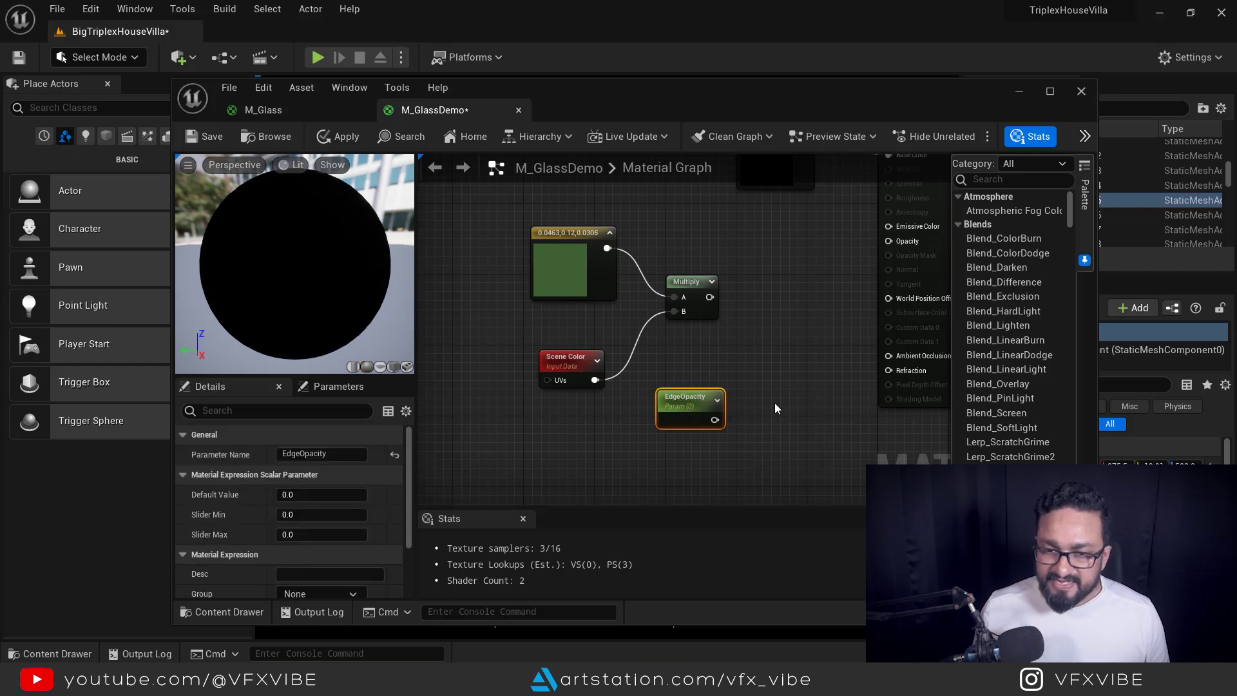
- Multiply the tinted scene color (A) by EdgeOpacity (B) with a second Multiply node and connect its output to Emissive Color
right_drag(774, 403, 700, 428)
drag(646, 322, 707, 364)
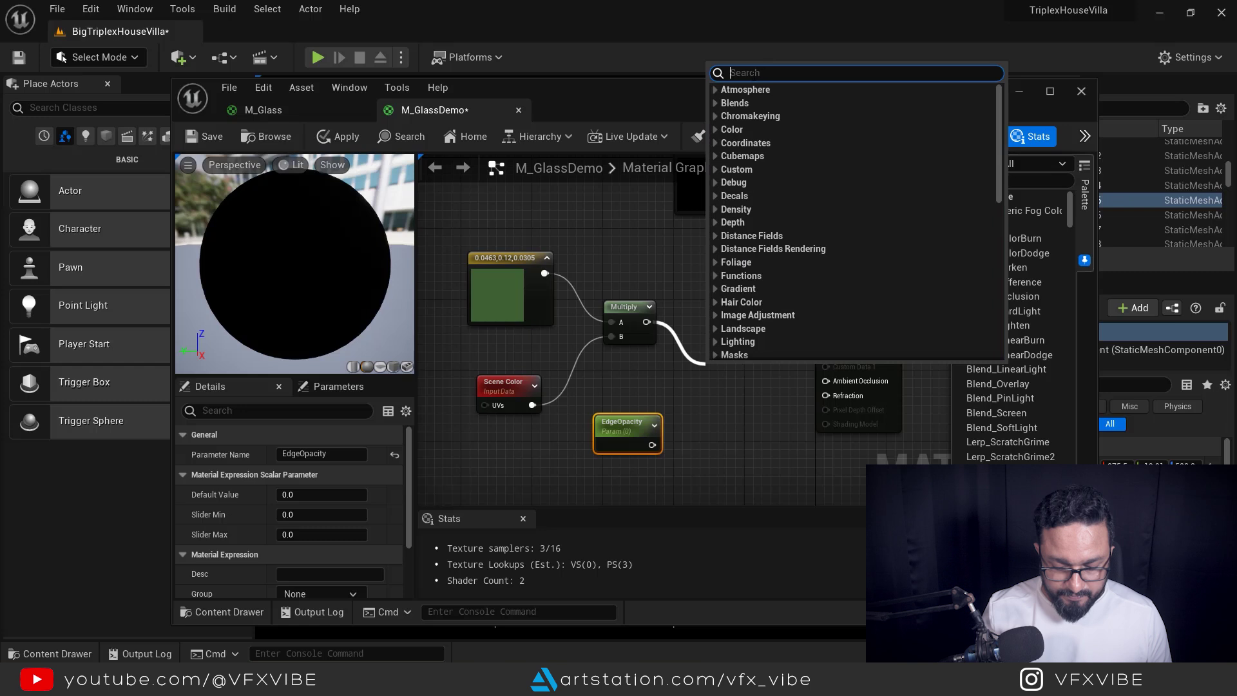
text(multi)
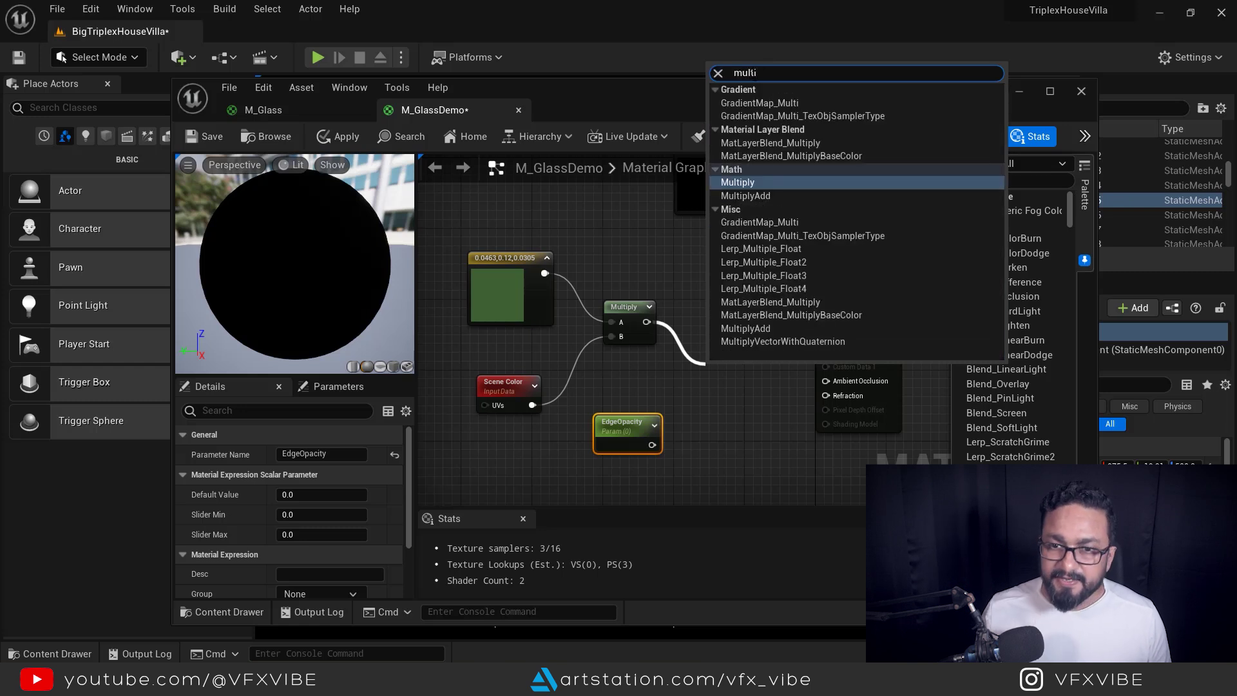
click(751, 181)
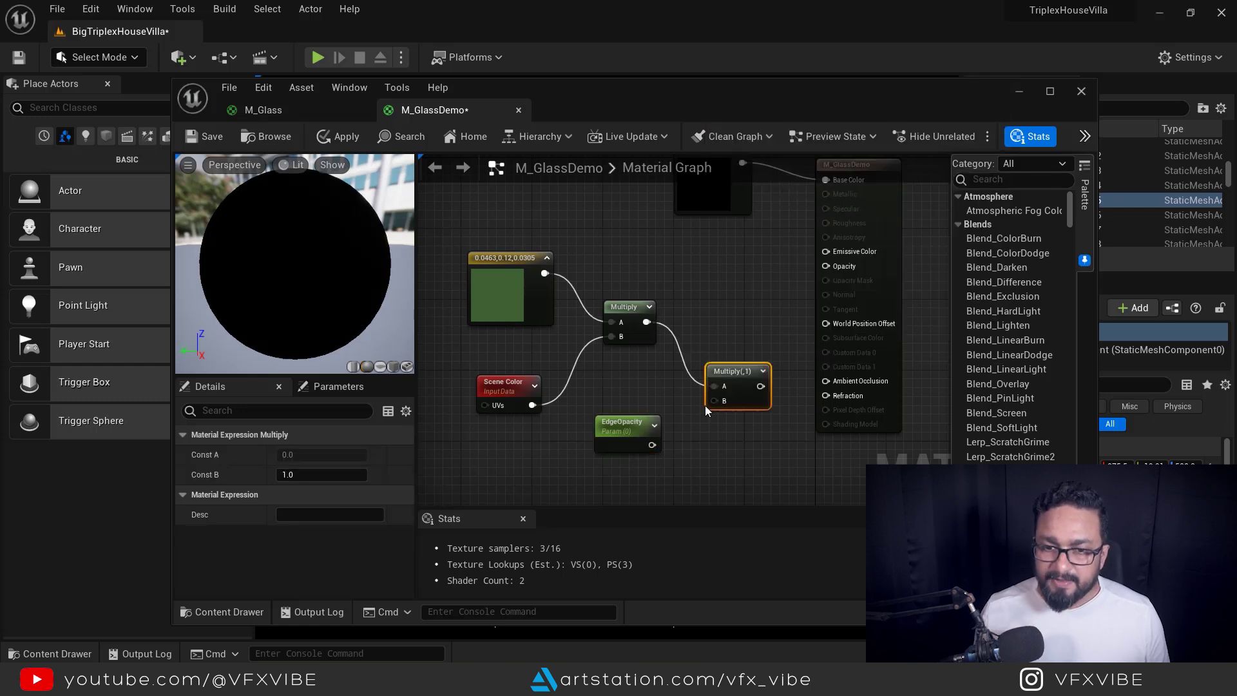
drag(652, 446, 594, 455)
click(742, 388)
drag(742, 388, 824, 253)
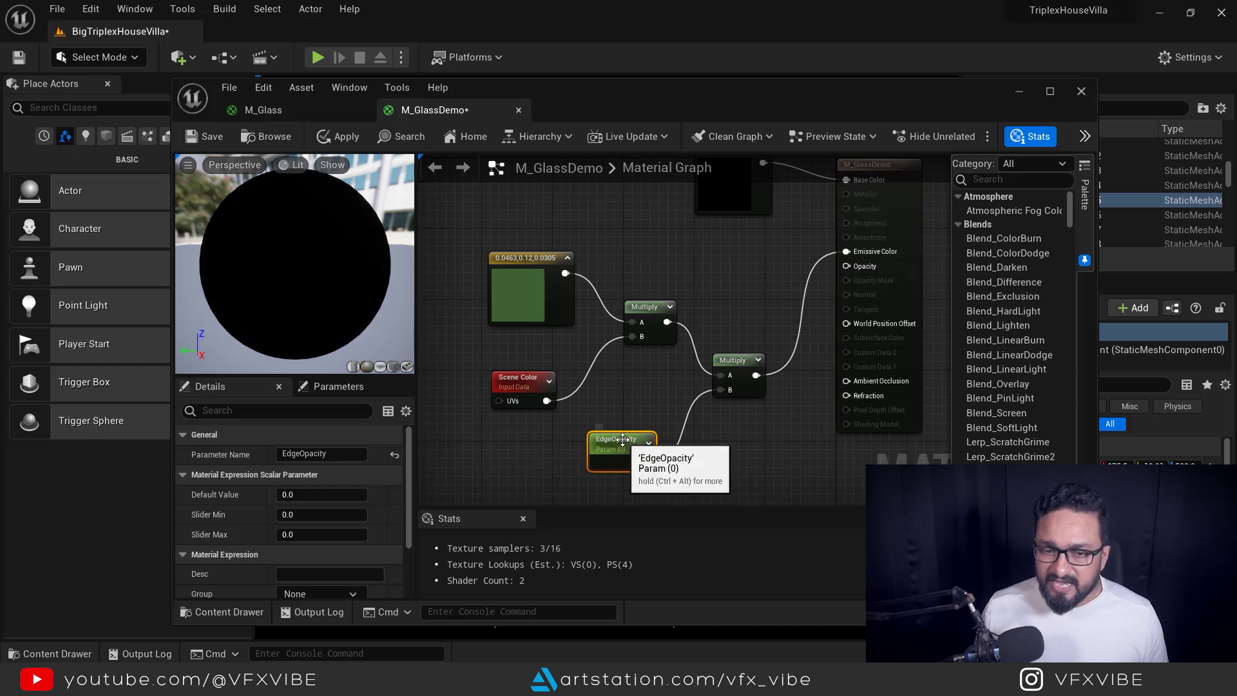
- Try a default value of 1 for the EdgeOpacity parameter and set it back to 0
click(288, 494)
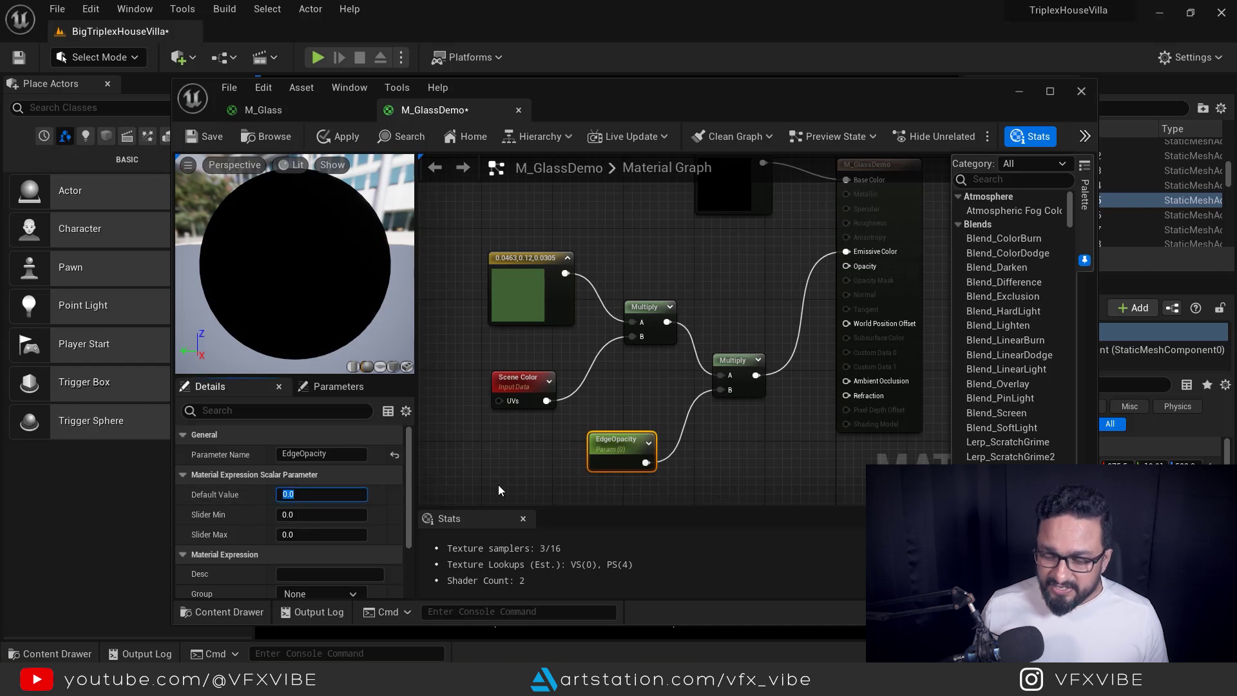
text(1)
key(Return)
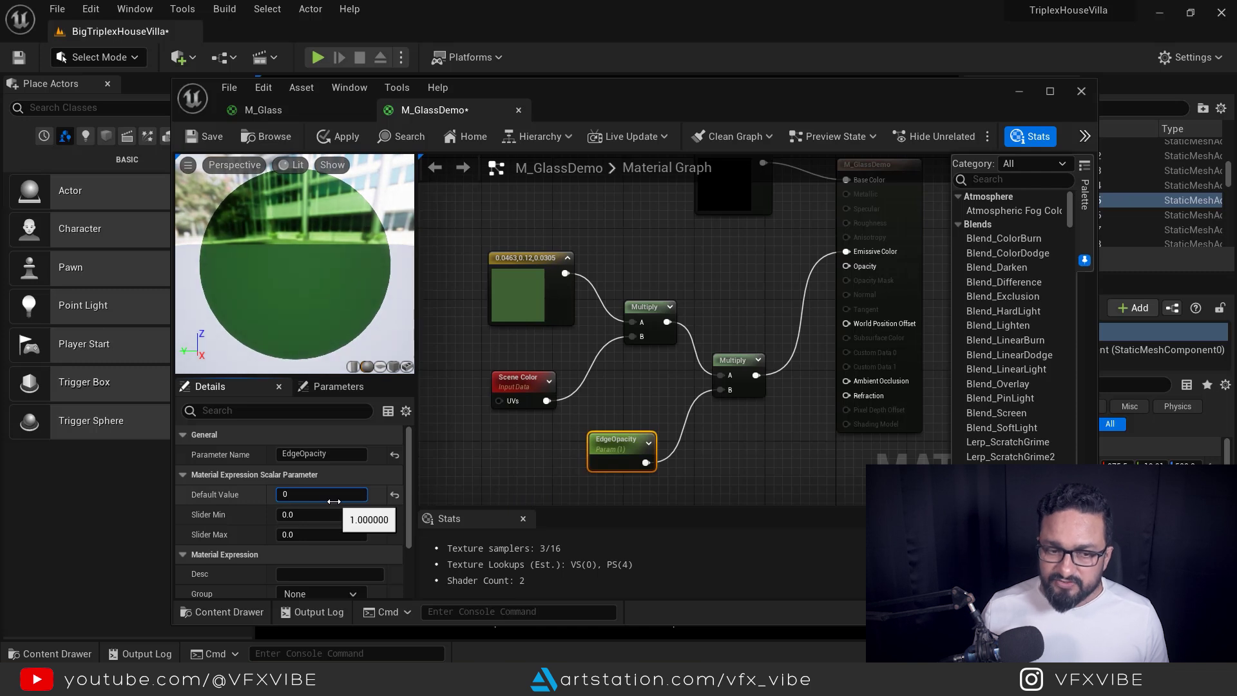
text(0)
key(Return)
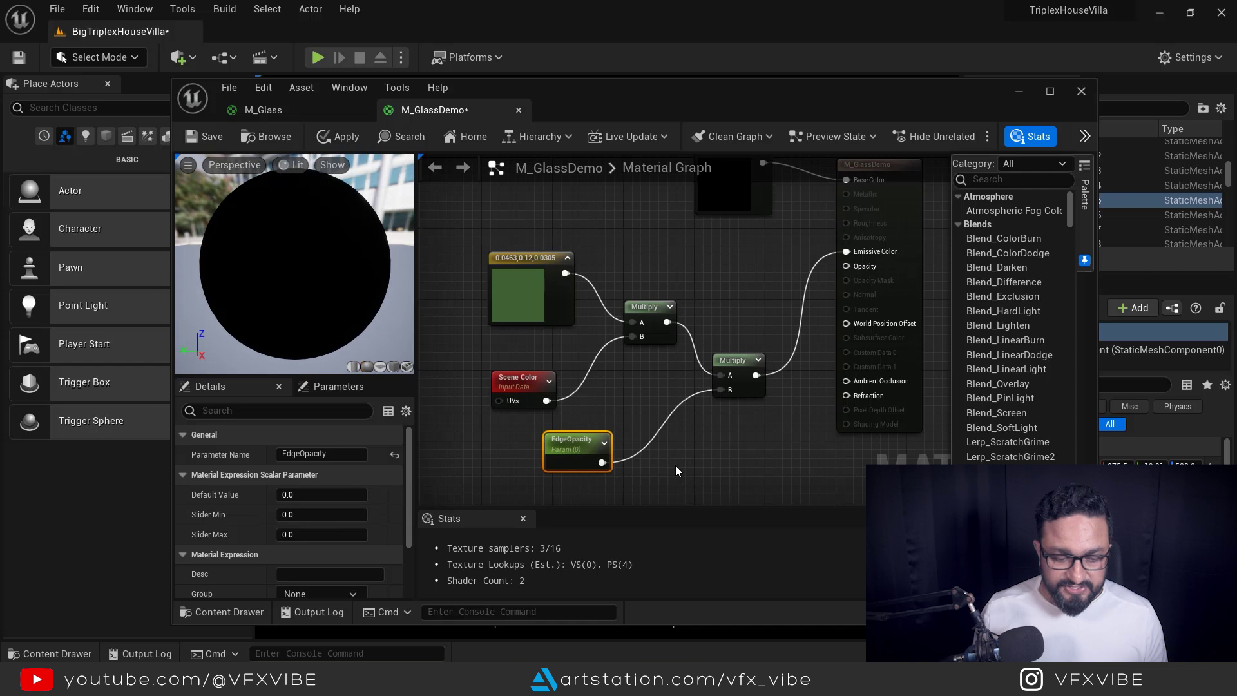
- Insert a 1-x node between EdgeOpacity and the second Multiply's B input, and line the two nodes up below Scene Color
click(675, 465)
right_click(675, 466)
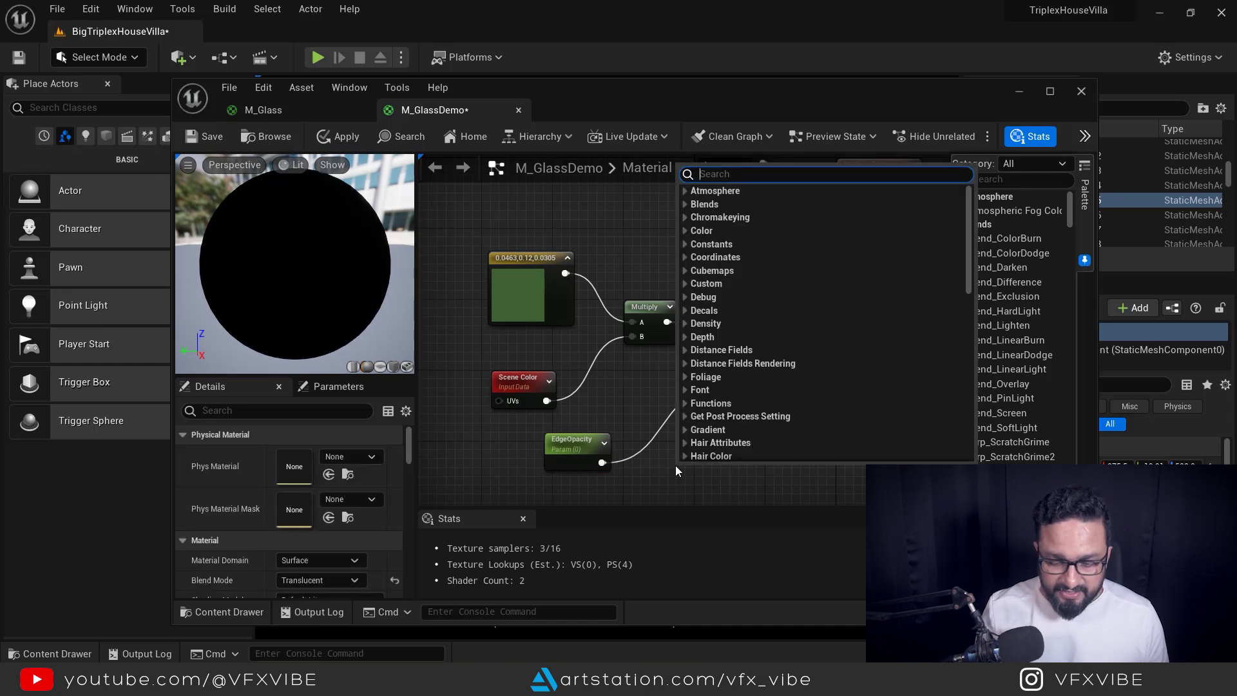
text(1-)
key(Return)
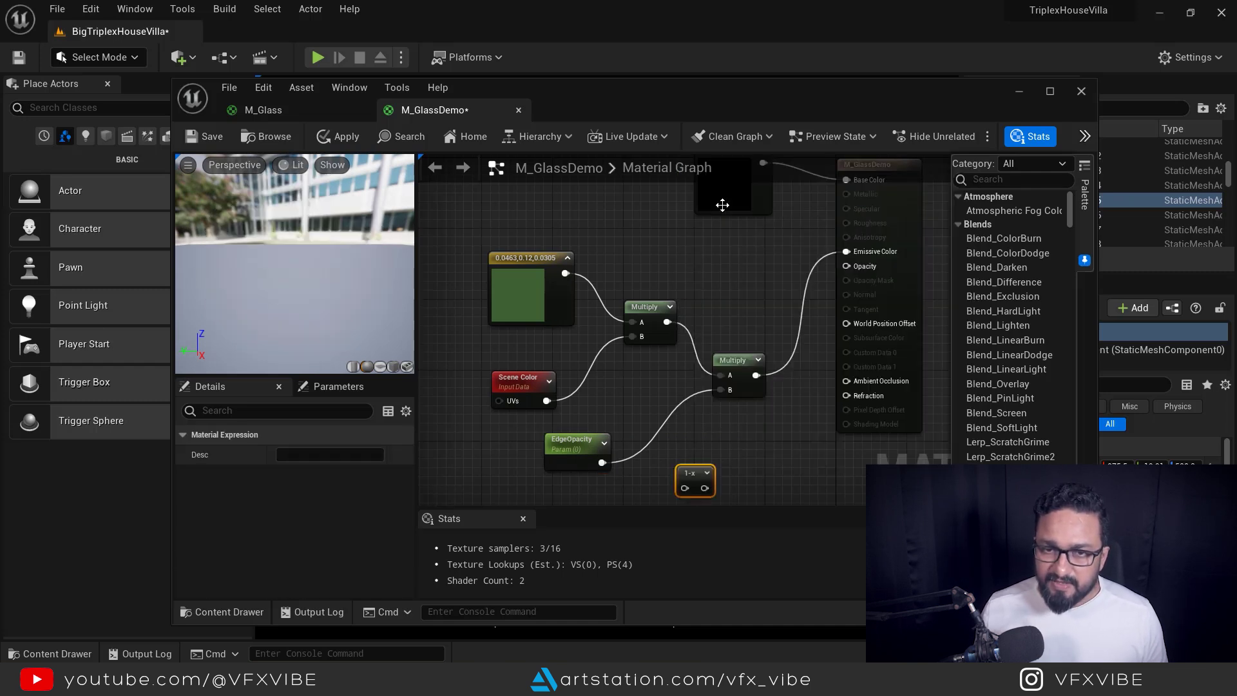
drag(601, 462, 720, 293)
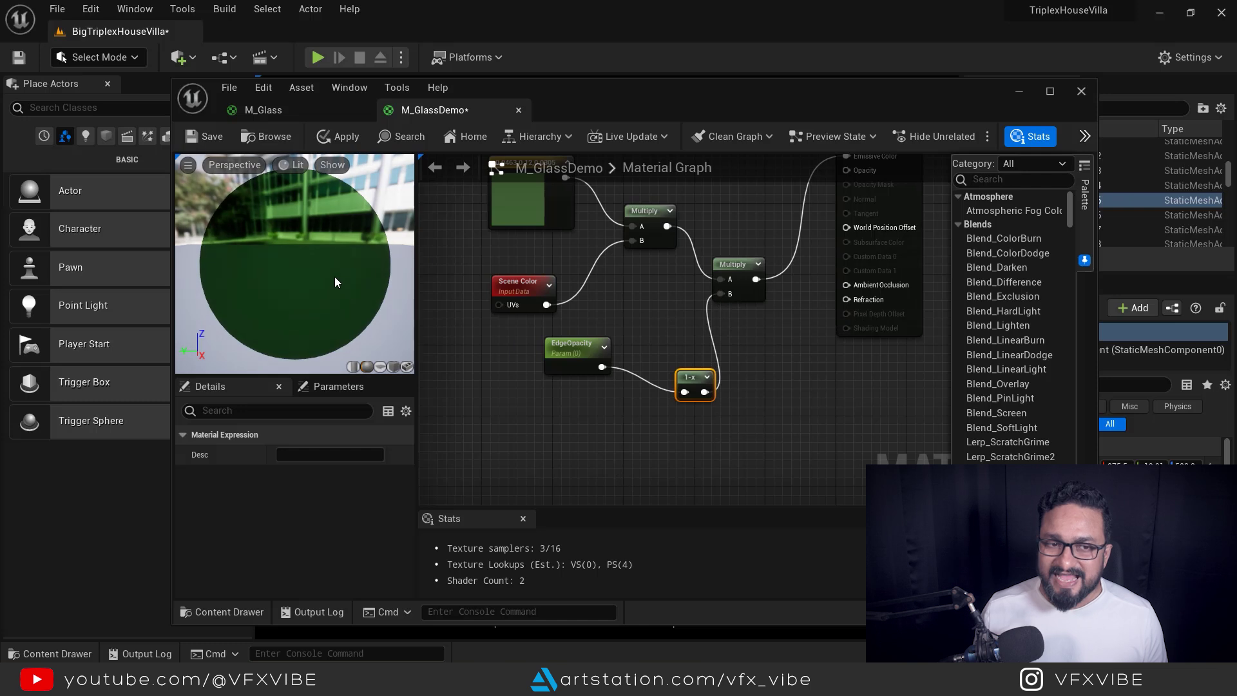
drag(601, 337, 556, 353)
drag(689, 376, 663, 367)
right_drag(756, 388, 799, 489)
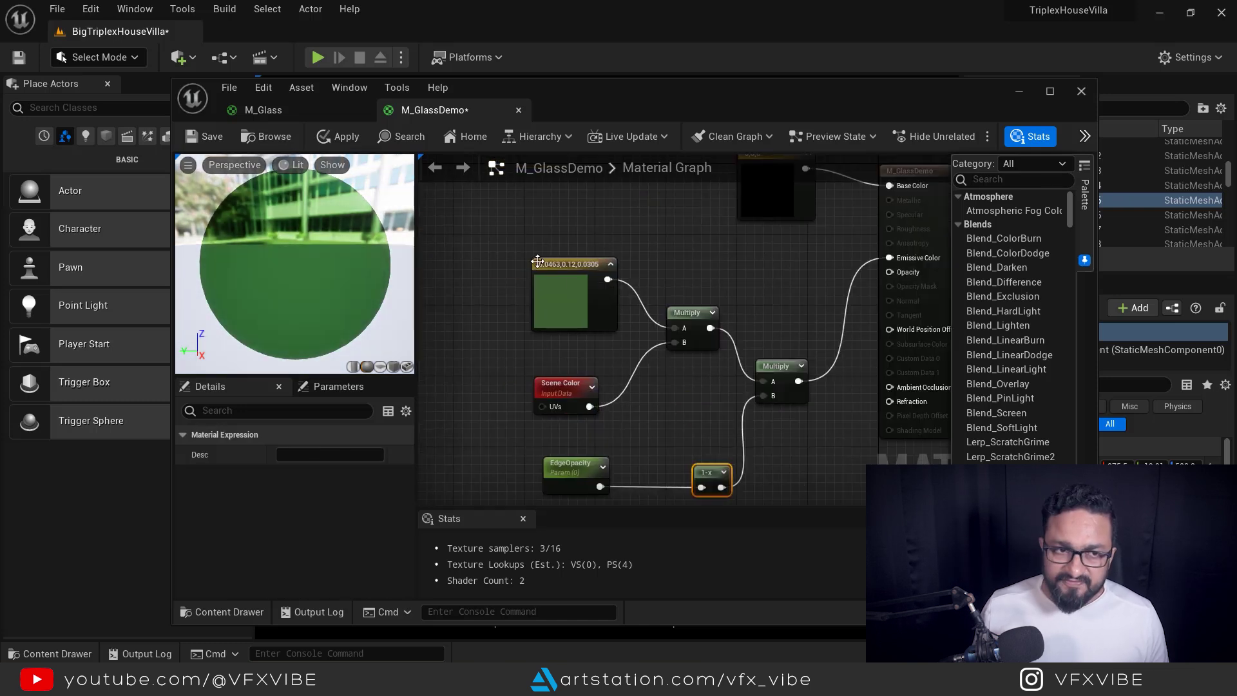
- Save the material and examine the green glass tabletop in the villa scene from several angles
click(193, 136)
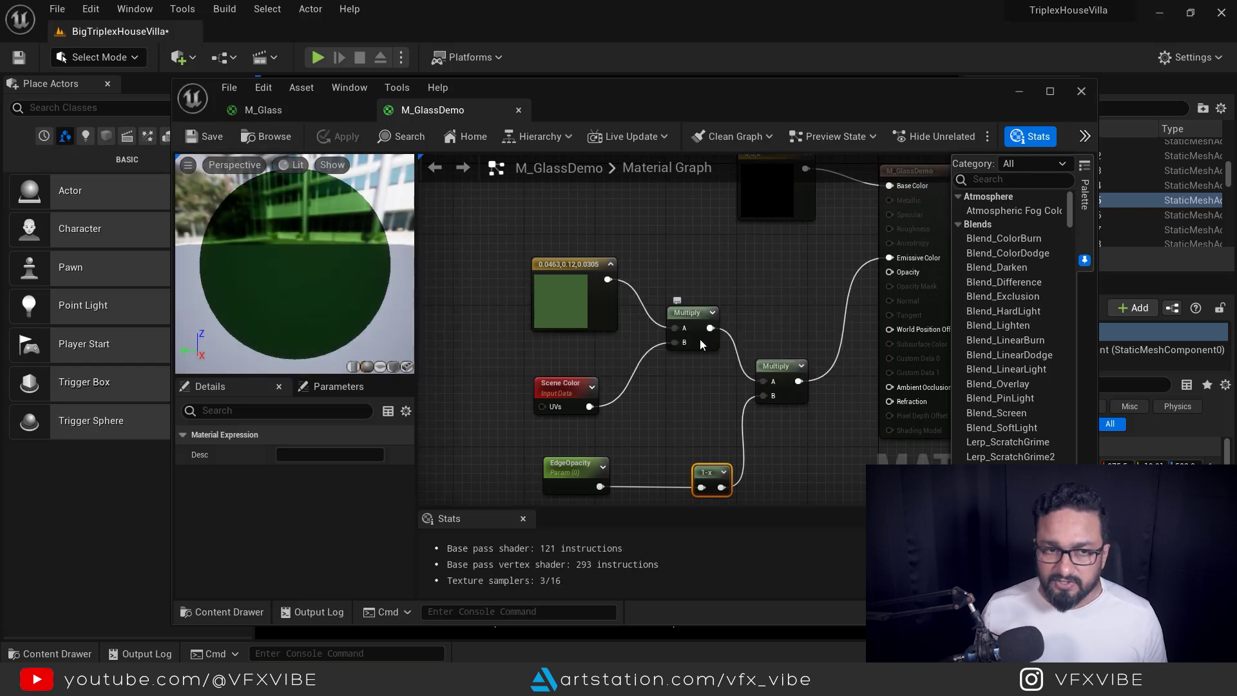
click(1017, 91)
alt+drag(646, 402, 805, 370)
scroll(722, 377, up, 5)
alt+drag(670, 375, 721, 373)
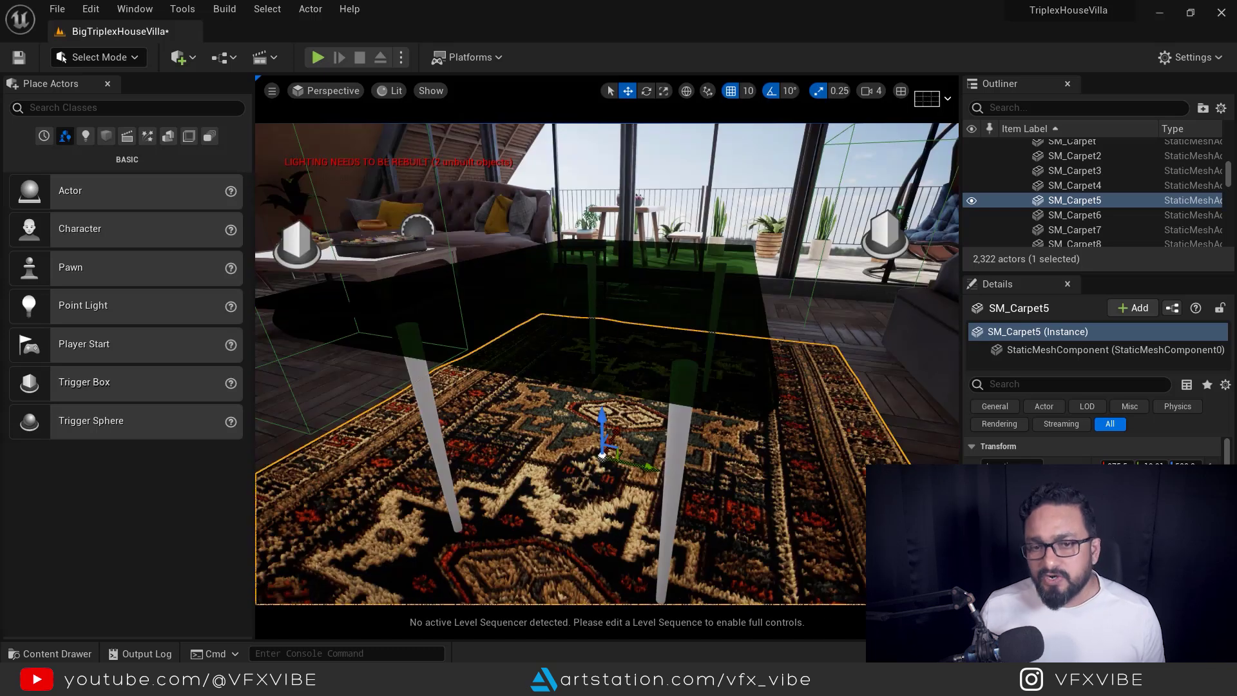
alt+drag(816, 419, 883, 458)
alt+drag(690, 456, 843, 455)
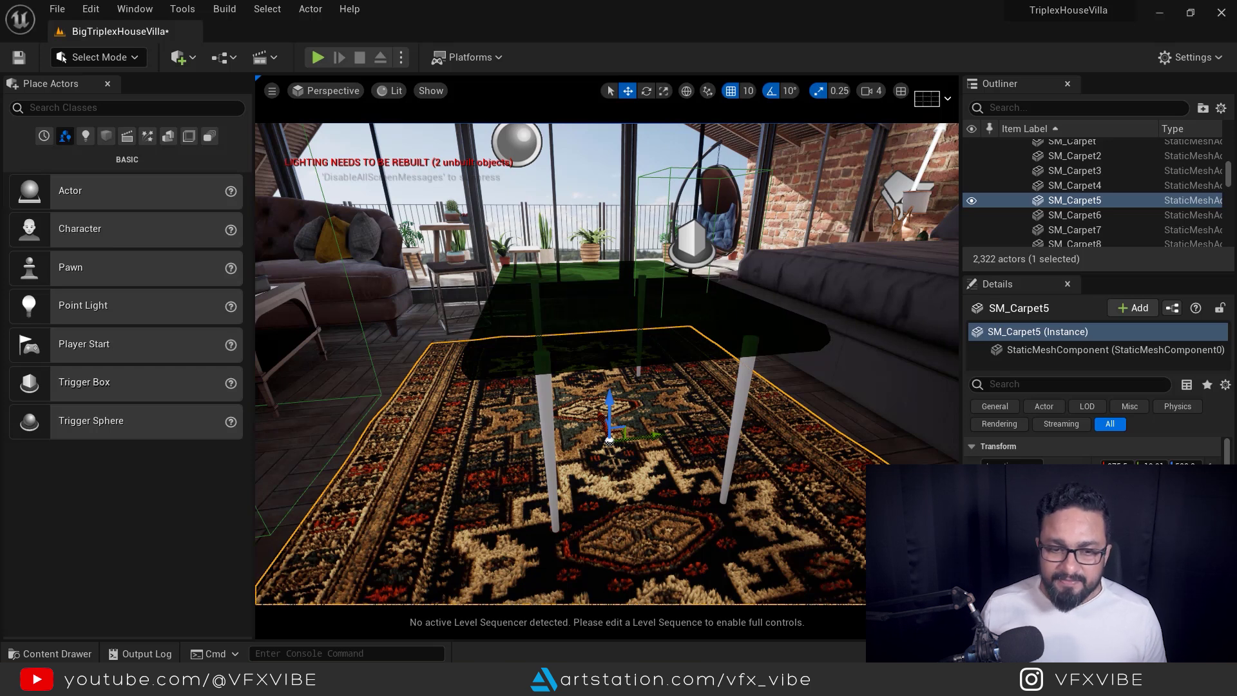
- Add the Table_Selection texture from My_Materials to the M_GlassDemo graph as a Texture Sample in the free area beyond the green constant
key(ctrl+space)
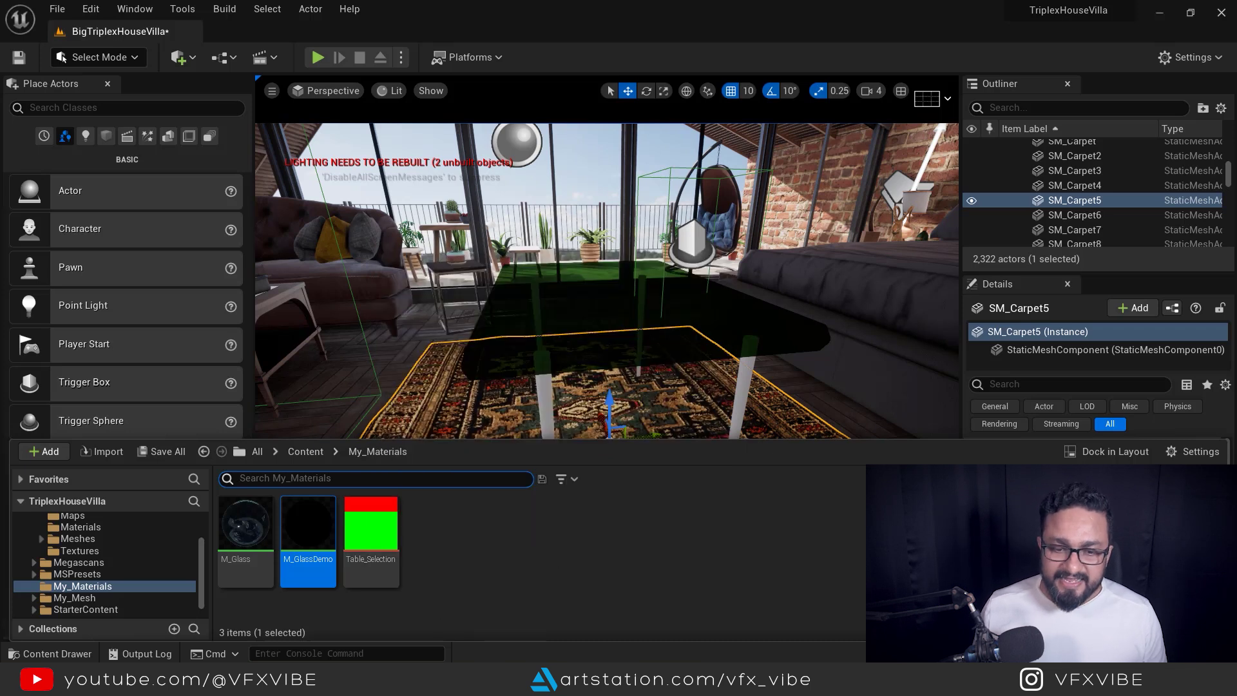
mouse_move(390, 539)
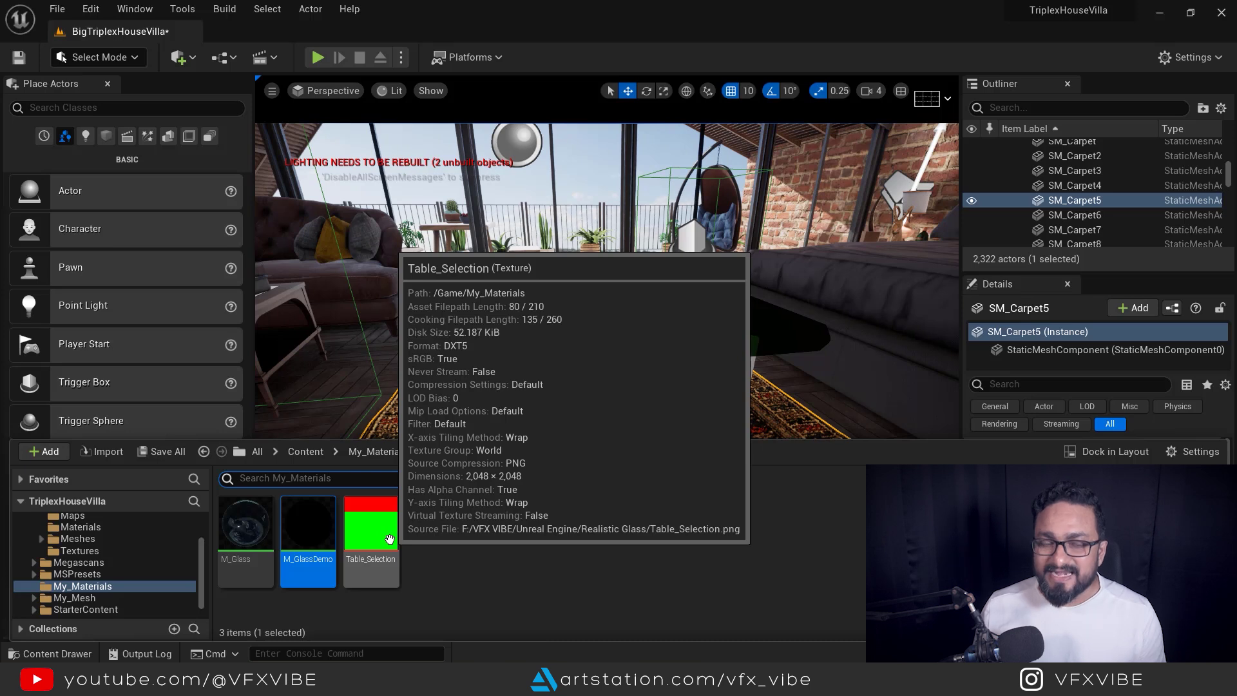
click(646, 620)
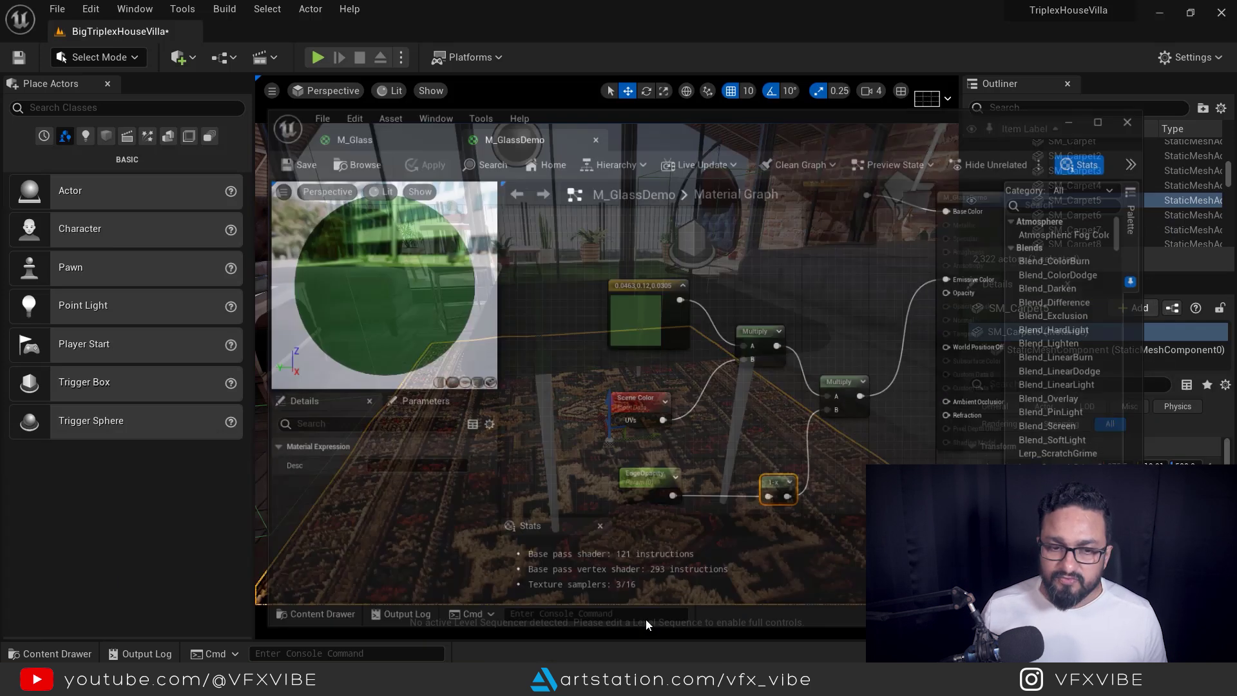
drag(577, 90, 547, 96)
key(ctrl+space)
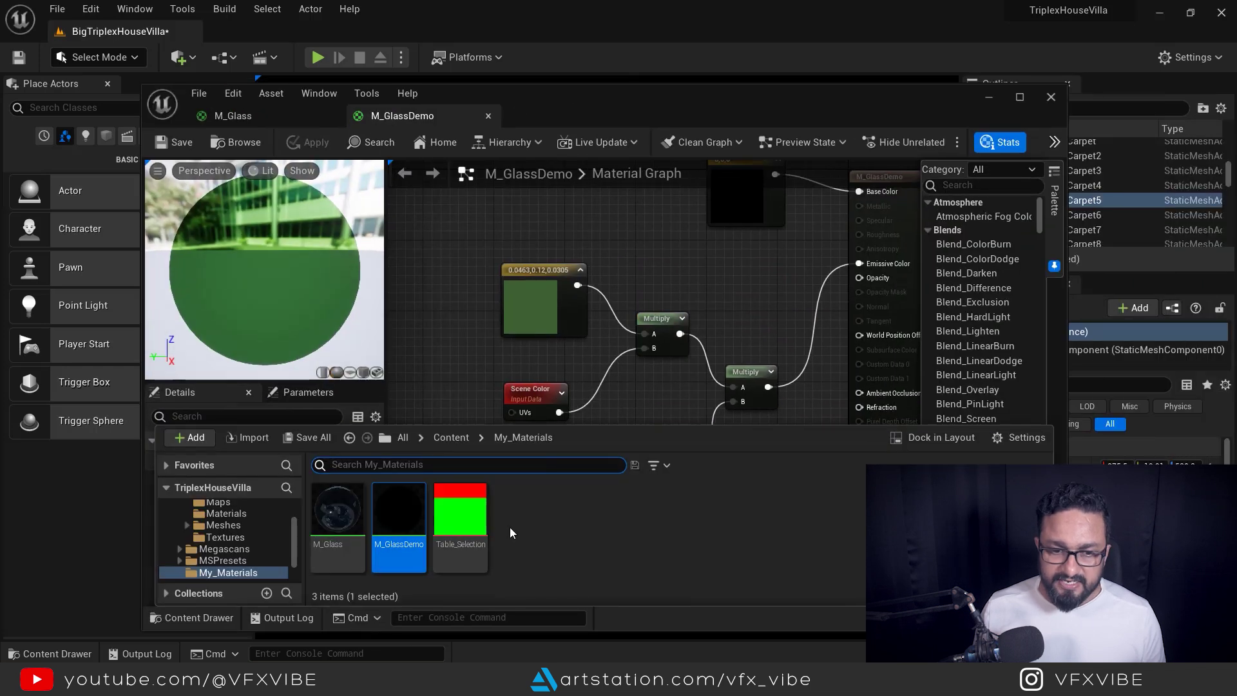
drag(460, 522, 448, 259)
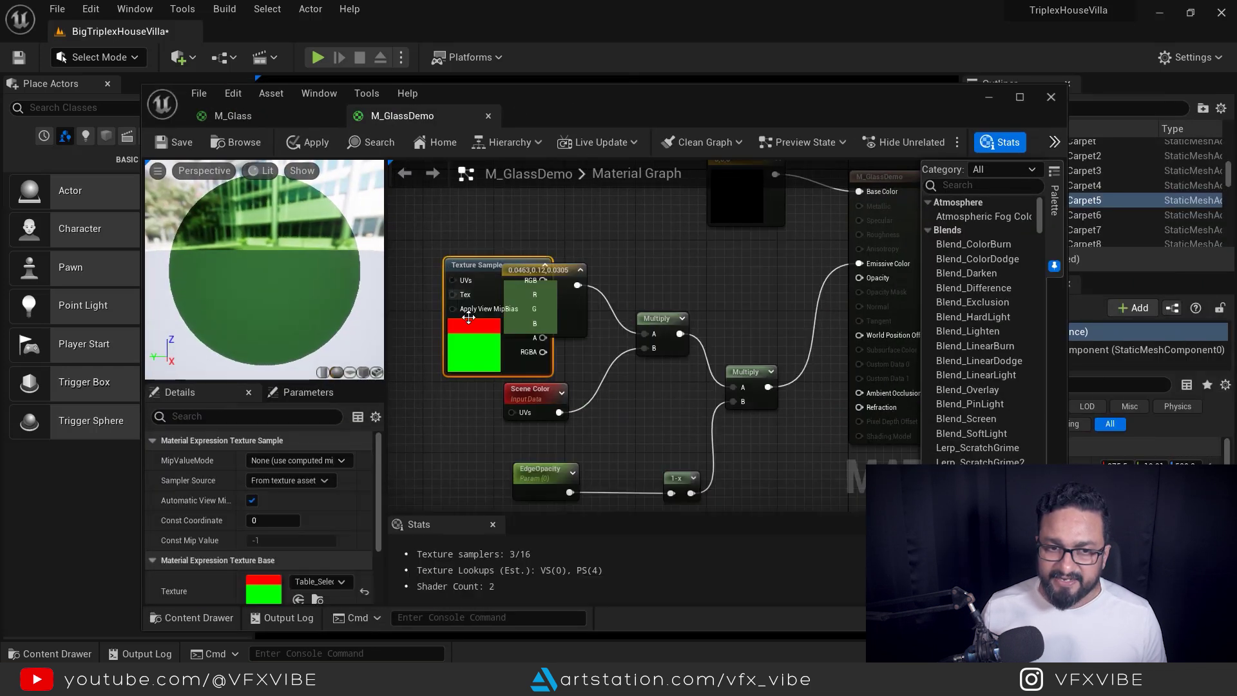
right_drag(567, 335, 716, 409)
drag(625, 346, 489, 250)
right_drag(503, 323, 526, 385)
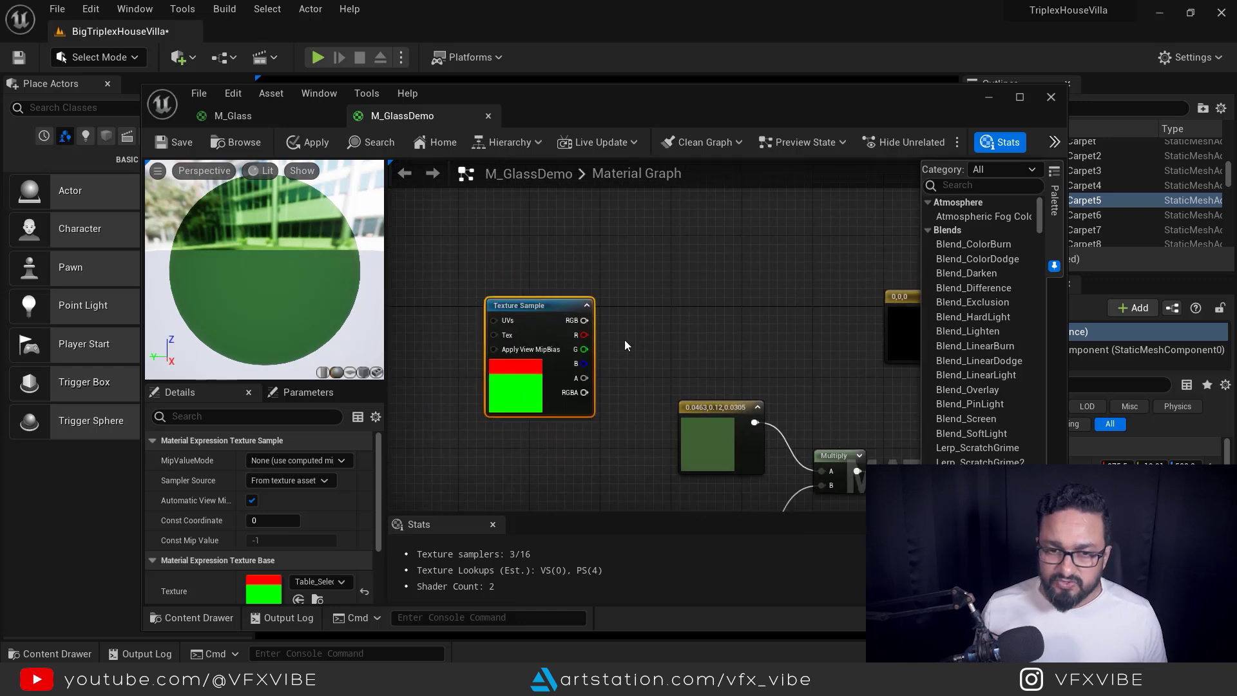
drag(551, 319, 533, 301)
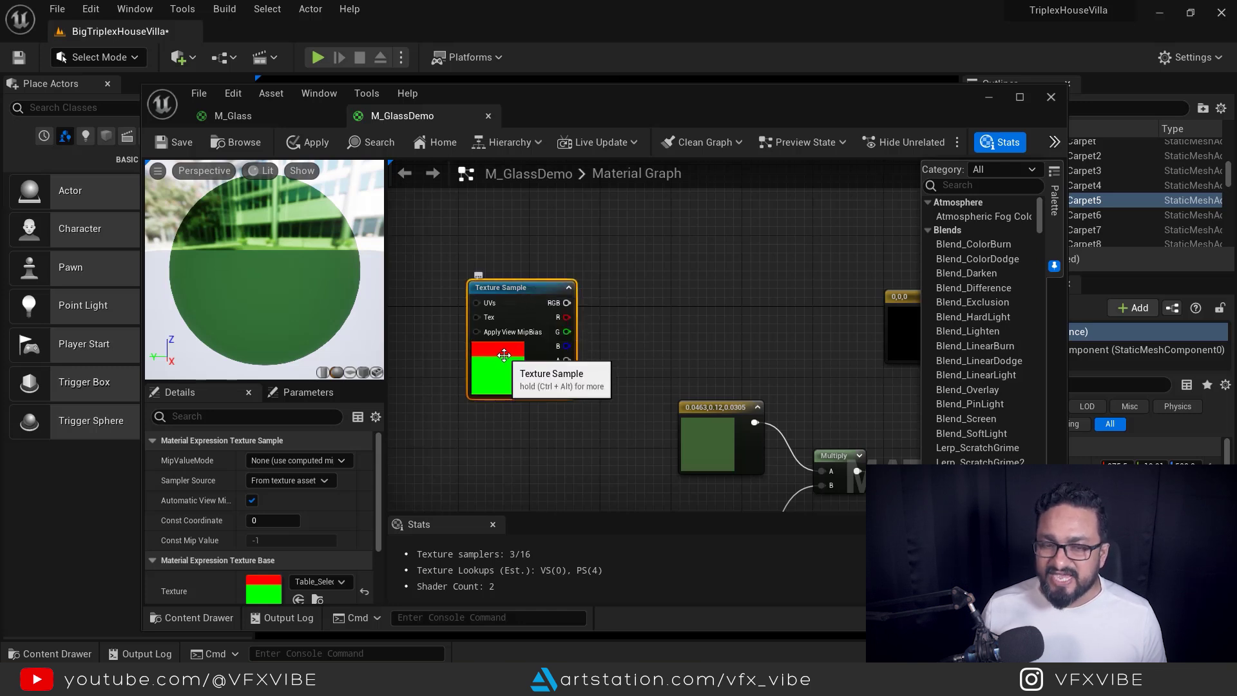
- Add a LinearInterpolate node beside the Texture Sample and connect the texture's red channel to its A input
right_drag(719, 358, 710, 365)
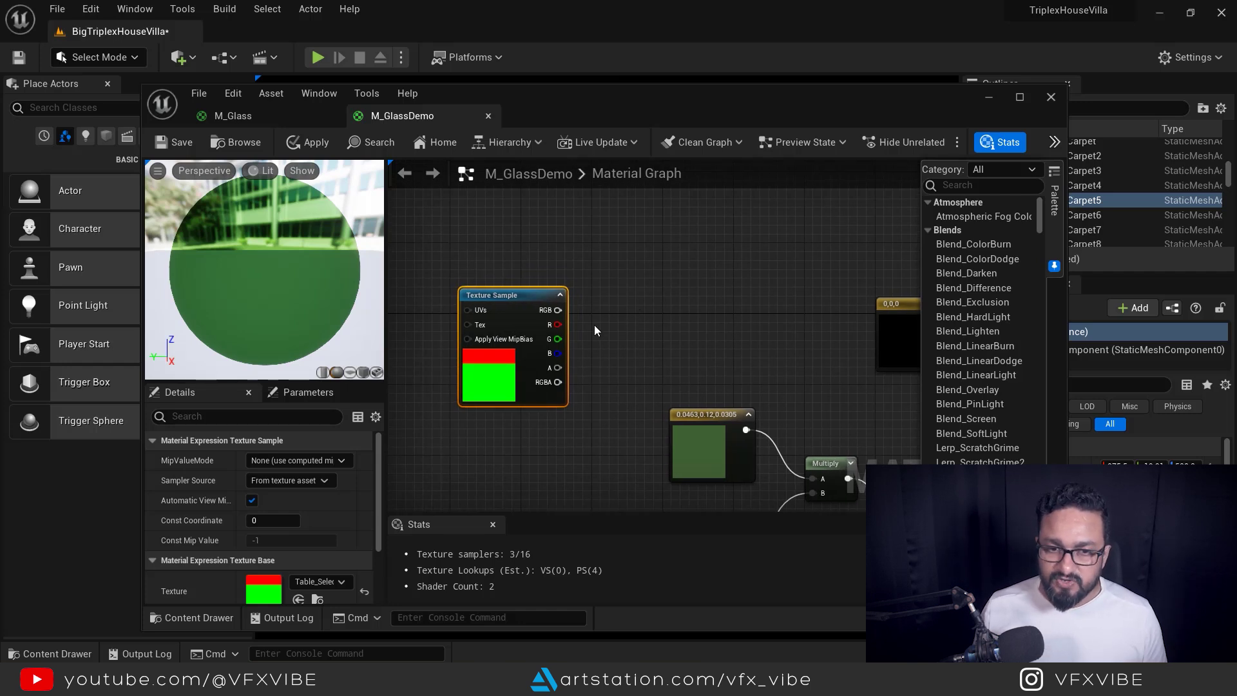
right_click(652, 311)
text(lerp)
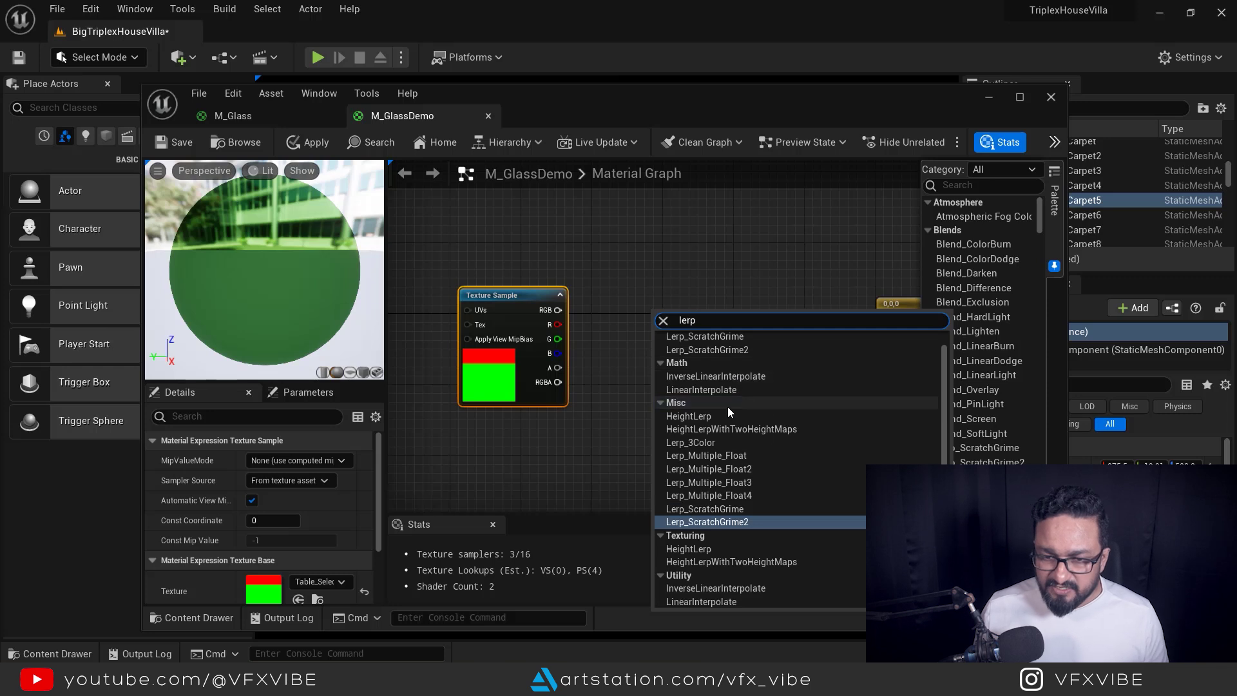
click(715, 389)
drag(688, 315, 673, 293)
drag(554, 324, 666, 283)
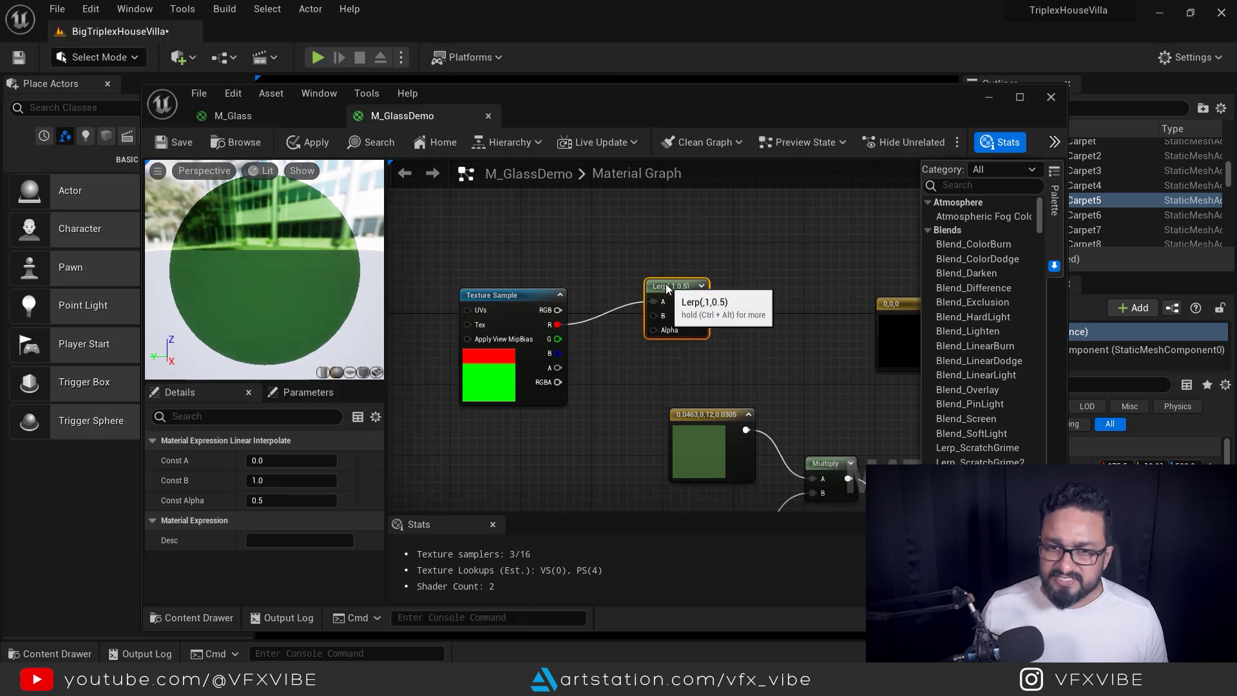
- Add a constant with value 1 beneath the Texture Sample and connect it to the Lerp's B input
click(590, 215)
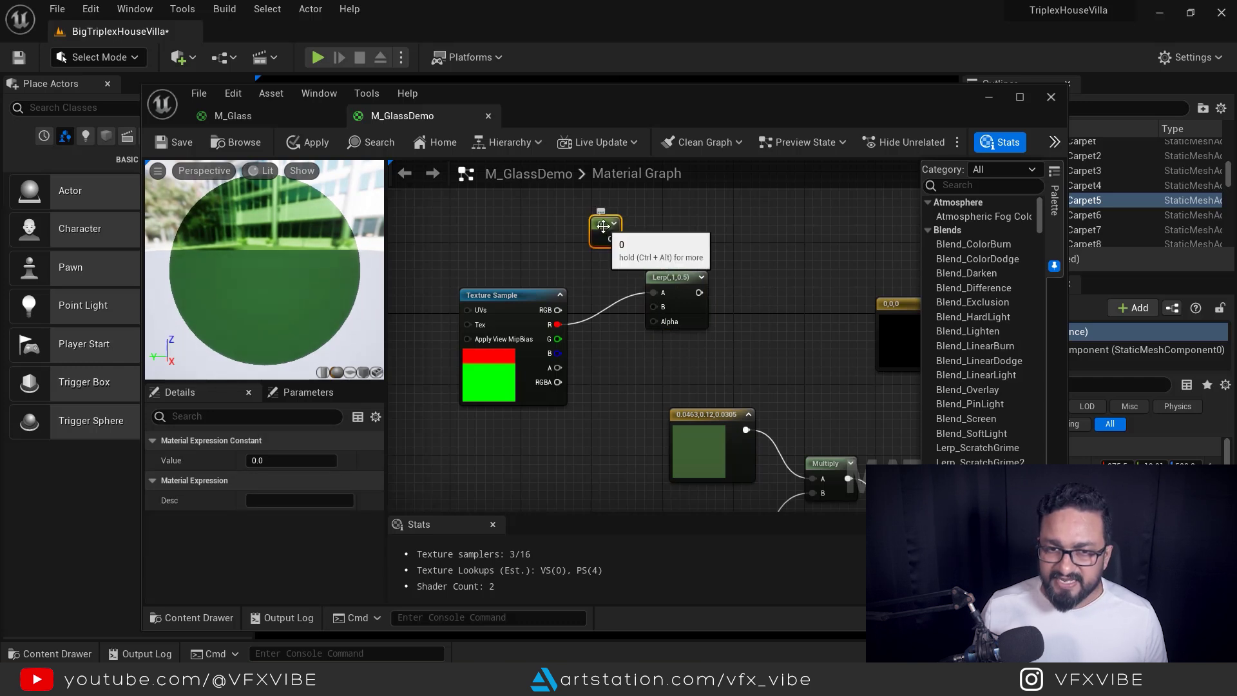
drag(609, 241, 655, 308)
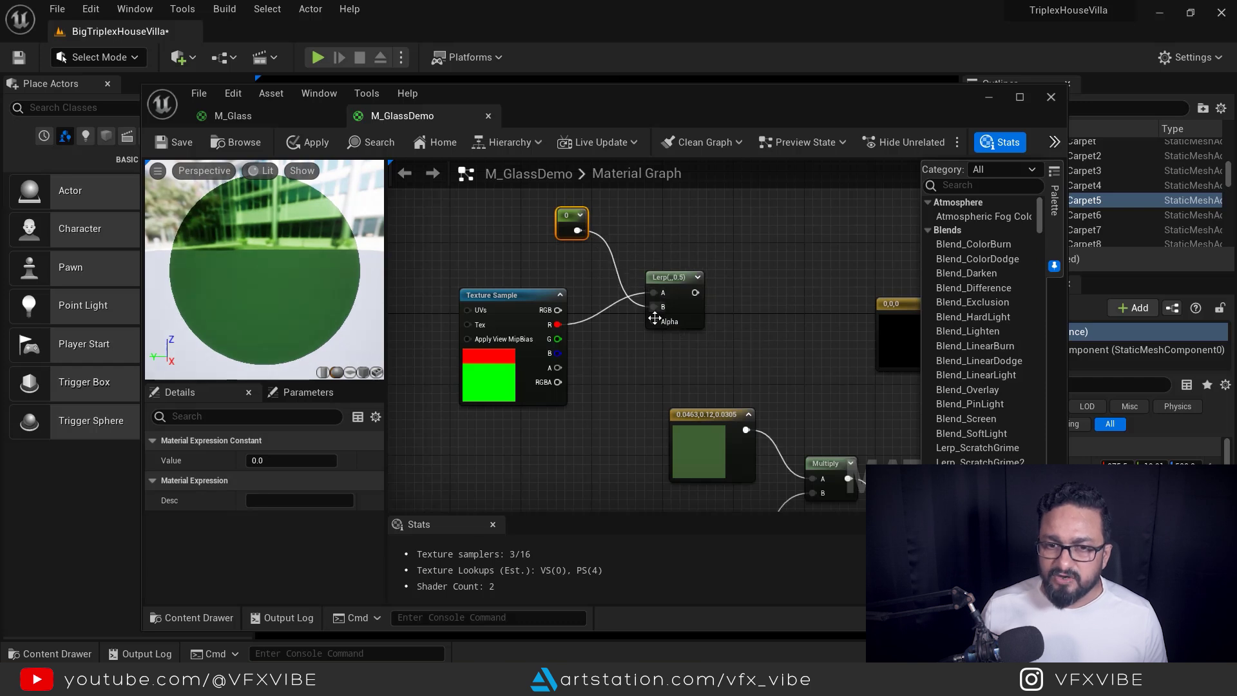
drag(512, 295, 504, 250)
drag(572, 215, 523, 385)
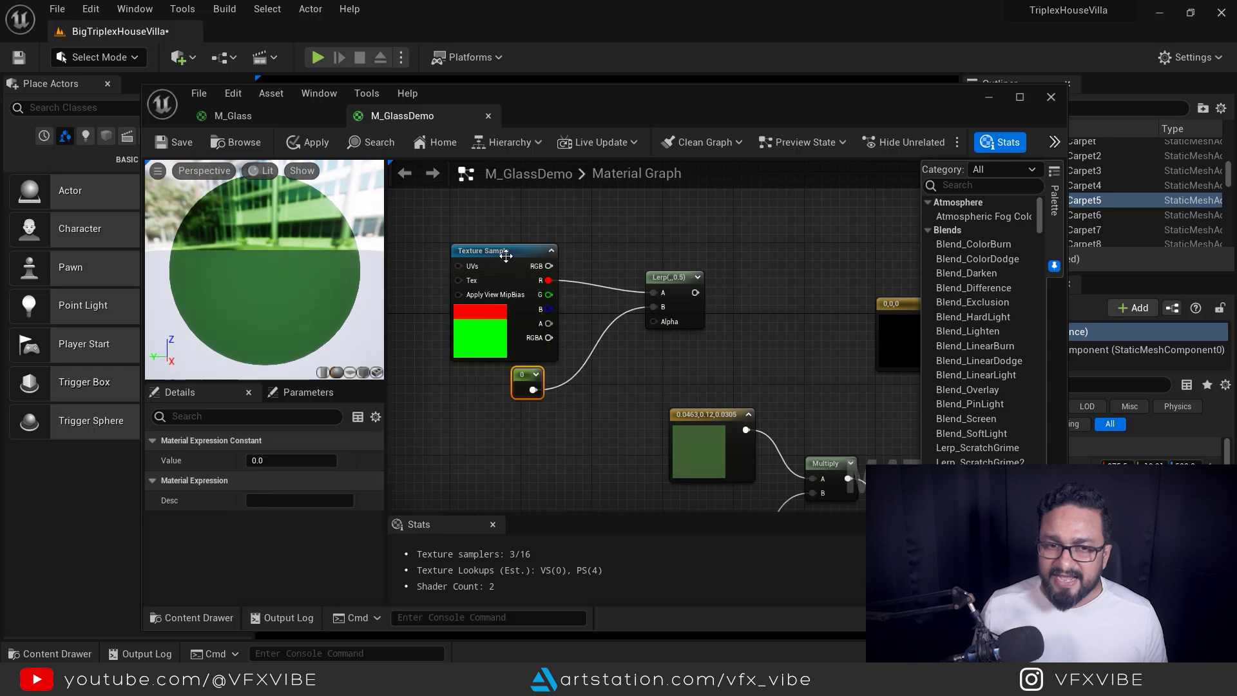
drag(505, 256, 523, 230)
drag(519, 383, 514, 373)
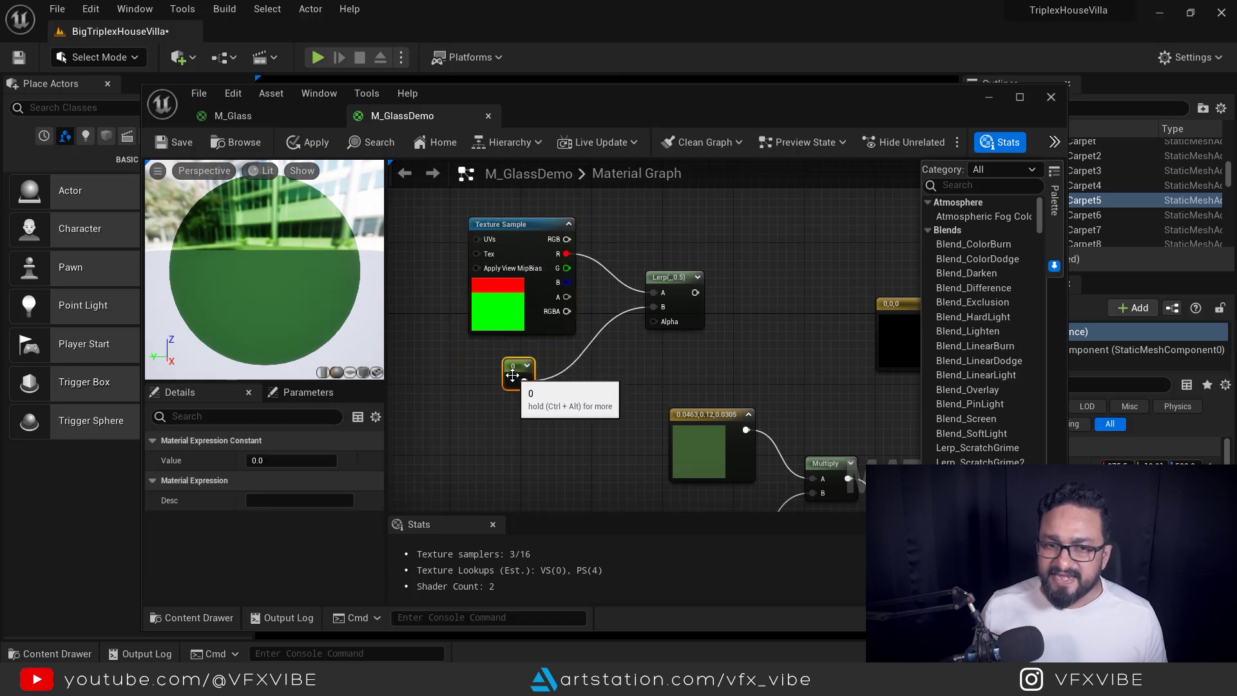
click(252, 459)
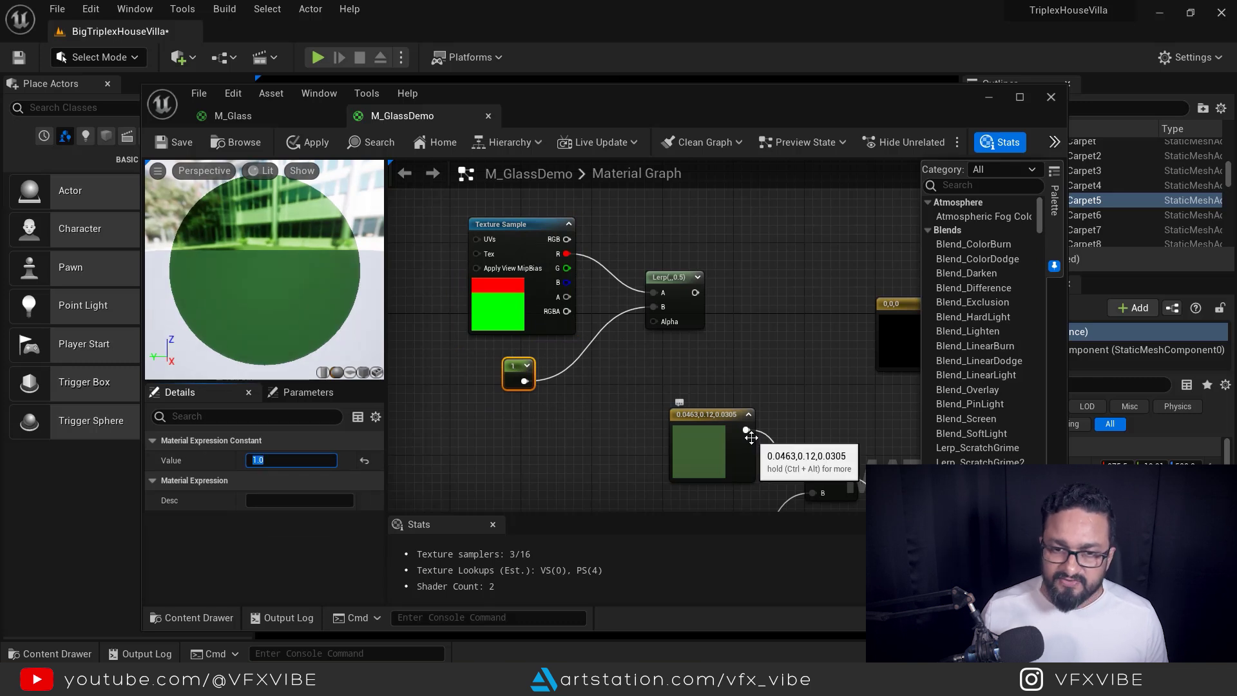
- Preview the Lerp node's output on the material sphere and inspect the result
click(668, 278)
right_click(668, 282)
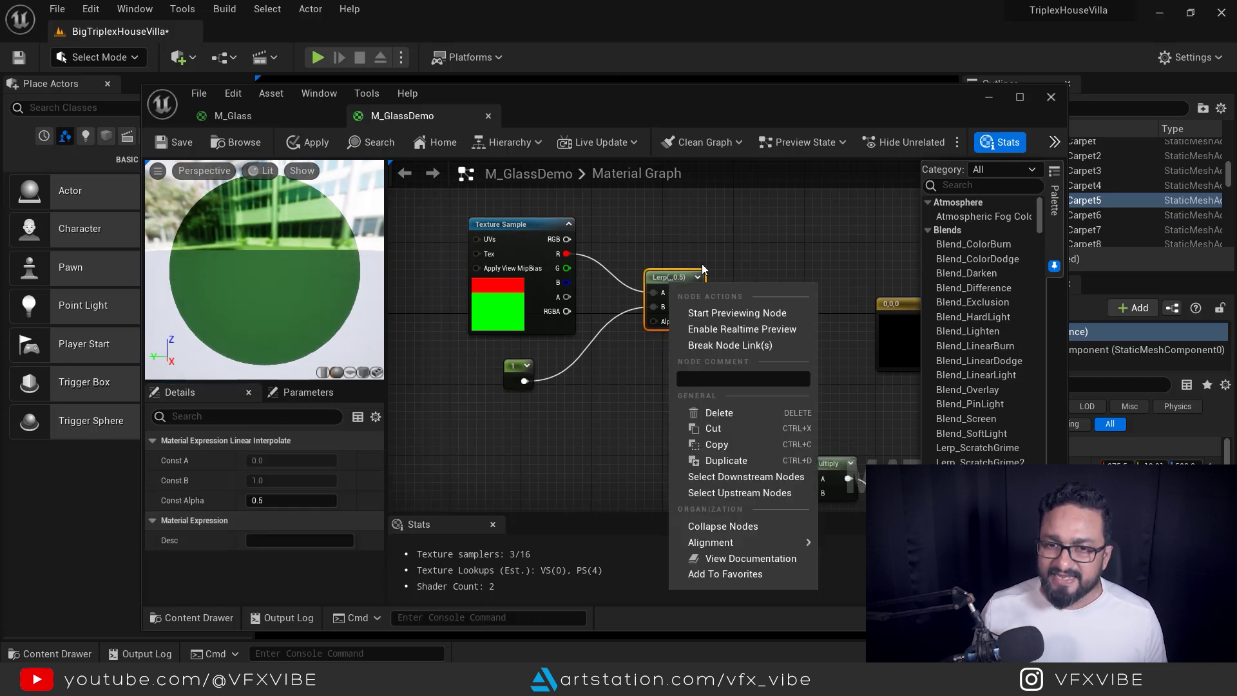
click(732, 316)
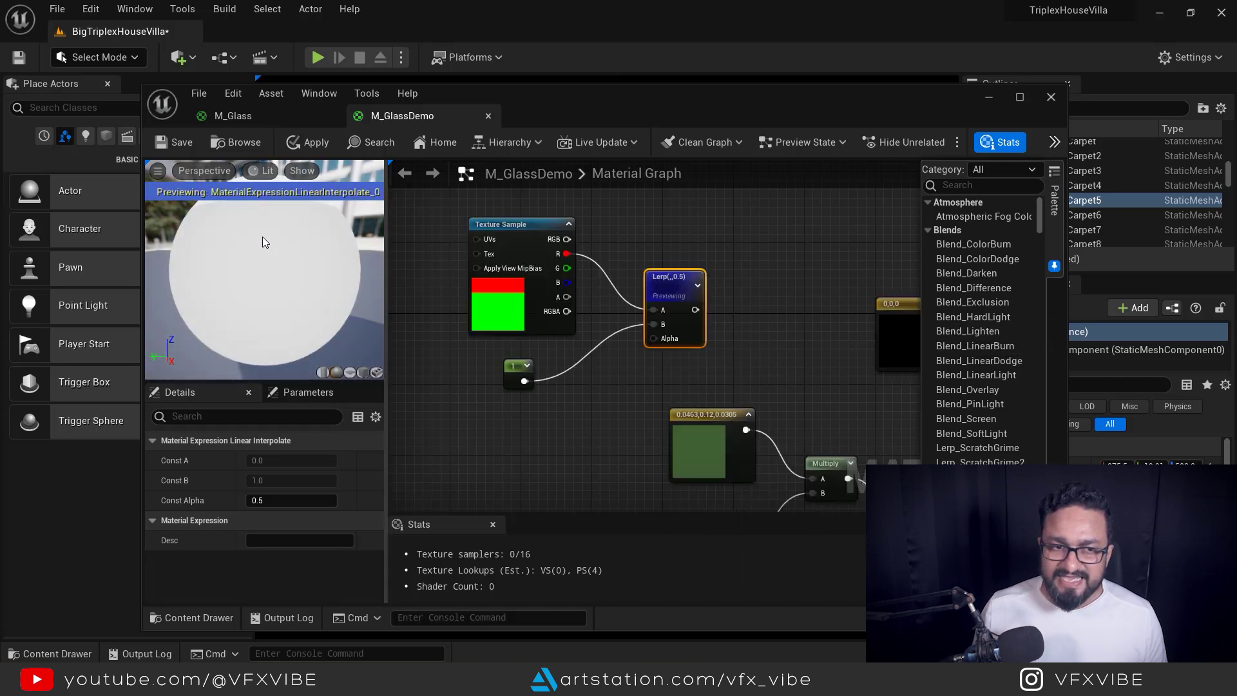
right_drag(289, 255, 289, 271)
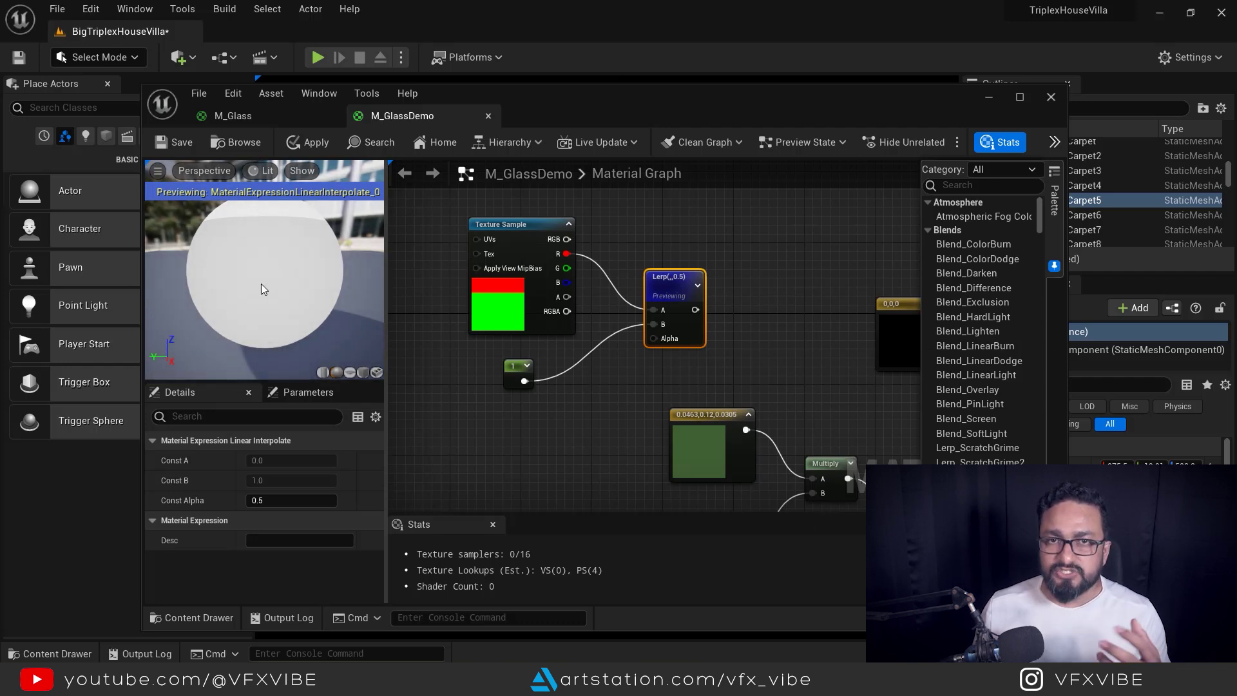
- Add another constant below the constant 1 and convert it to a scalar parameter named EdgeMask
right_click(578, 399)
text(1111)
key(Escape)
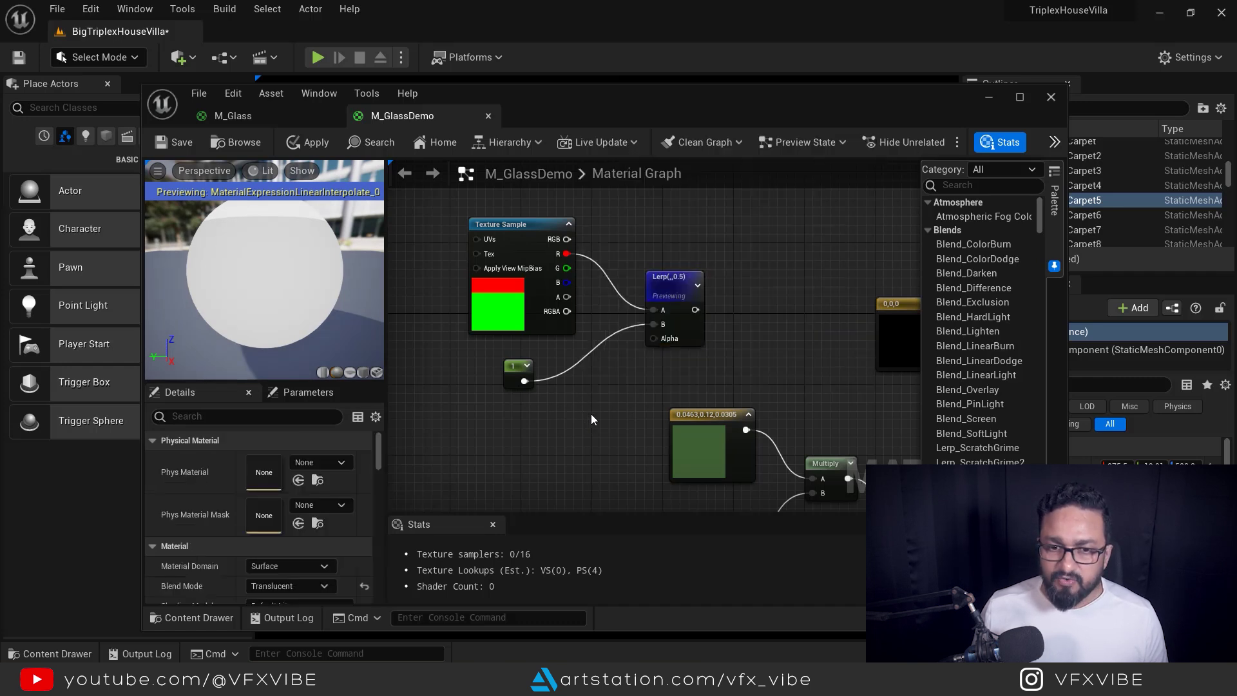
click(581, 406)
right_click(591, 415)
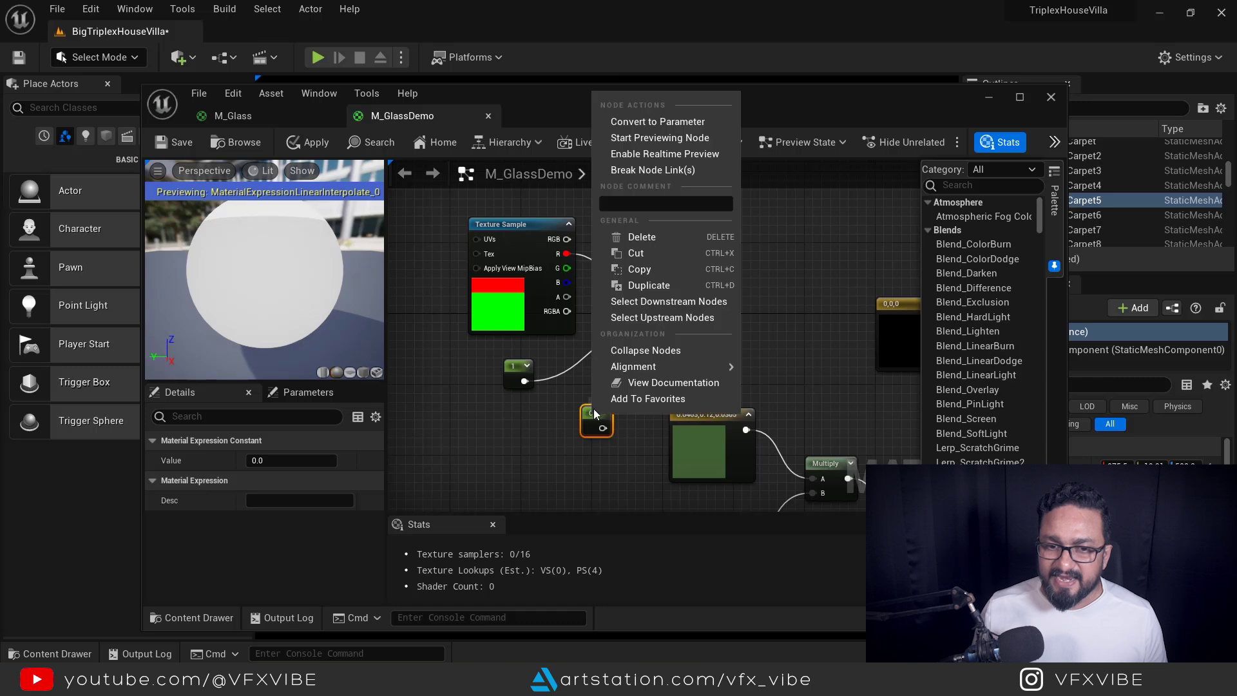
click(647, 125)
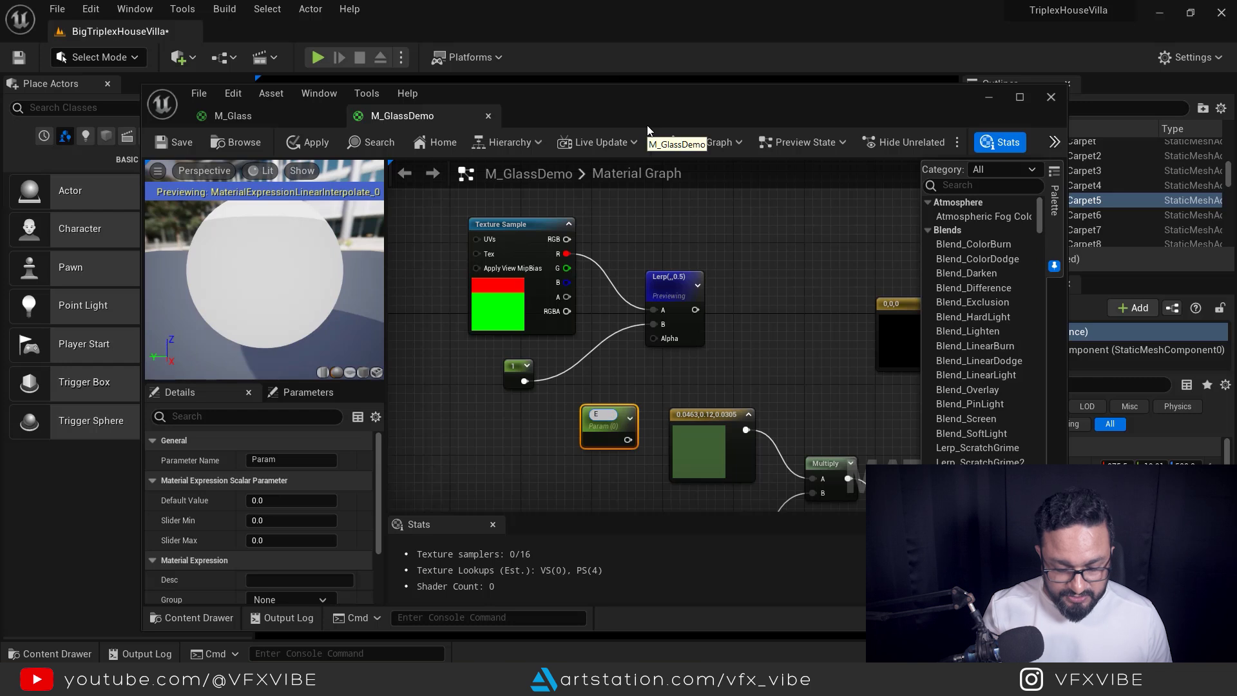
text(EdgeMask)
key(Return)
- Connect the EdgeMask parameter to the Lerp's Alpha input and place it directly beneath the constant 1
drag(612, 411, 654, 338)
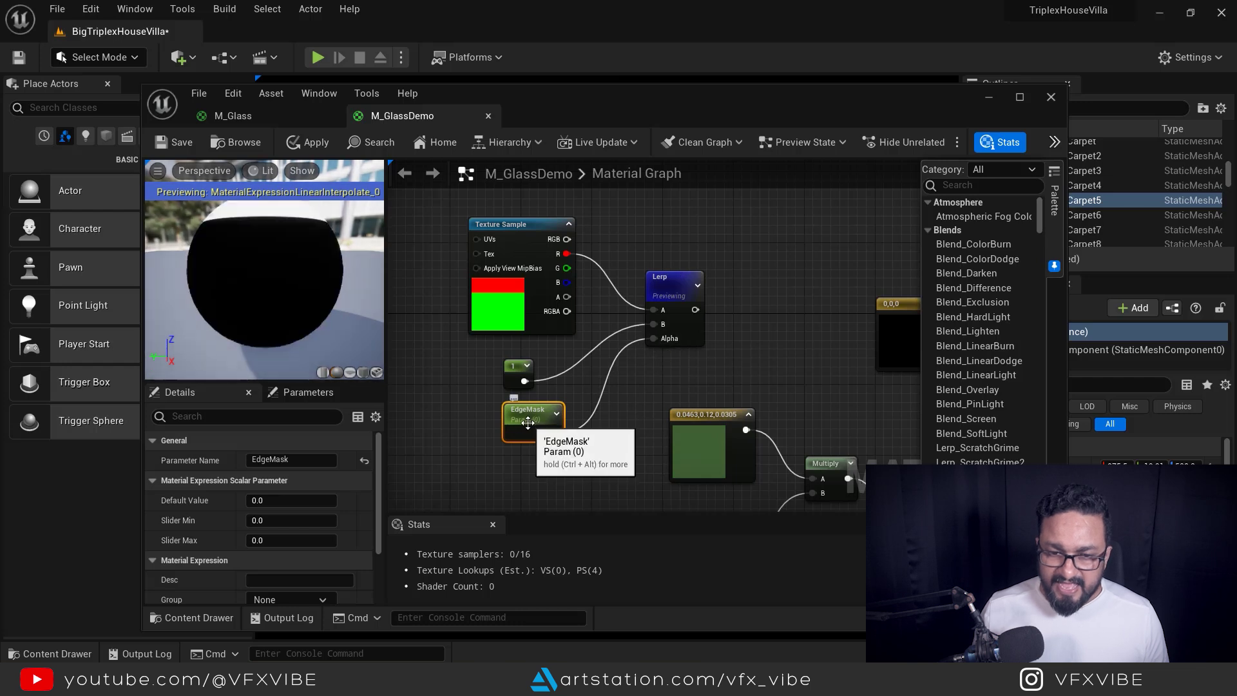
click(290, 500)
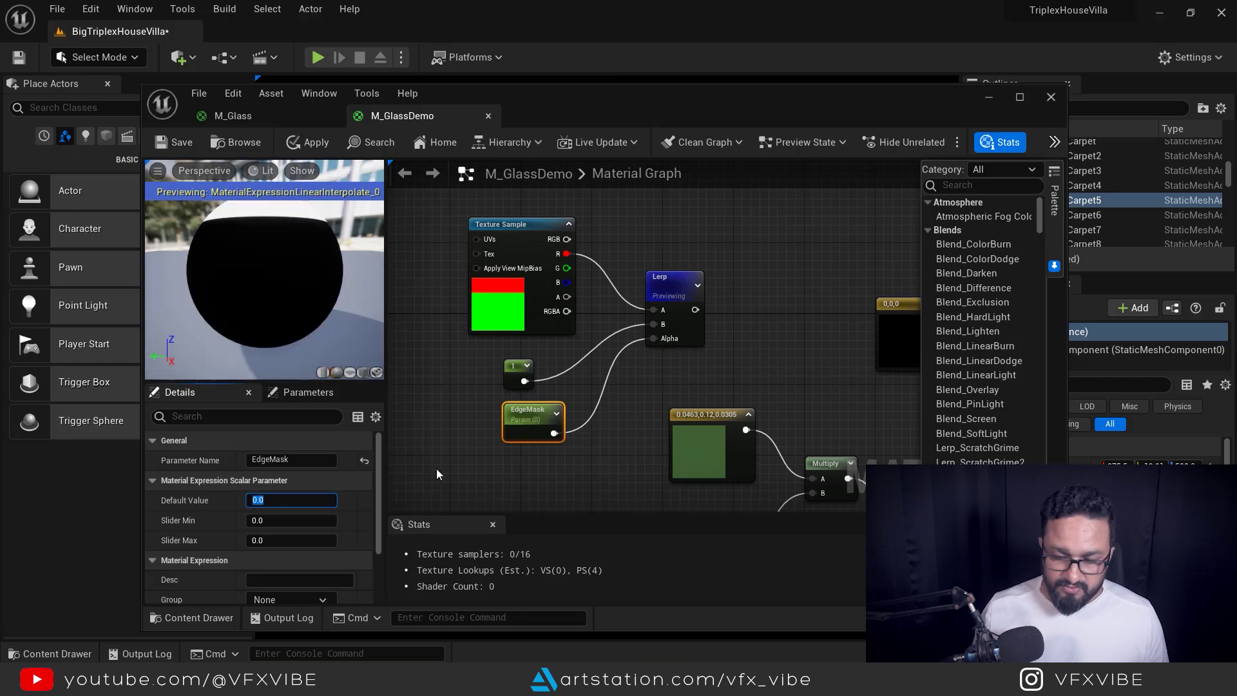
click(548, 473)
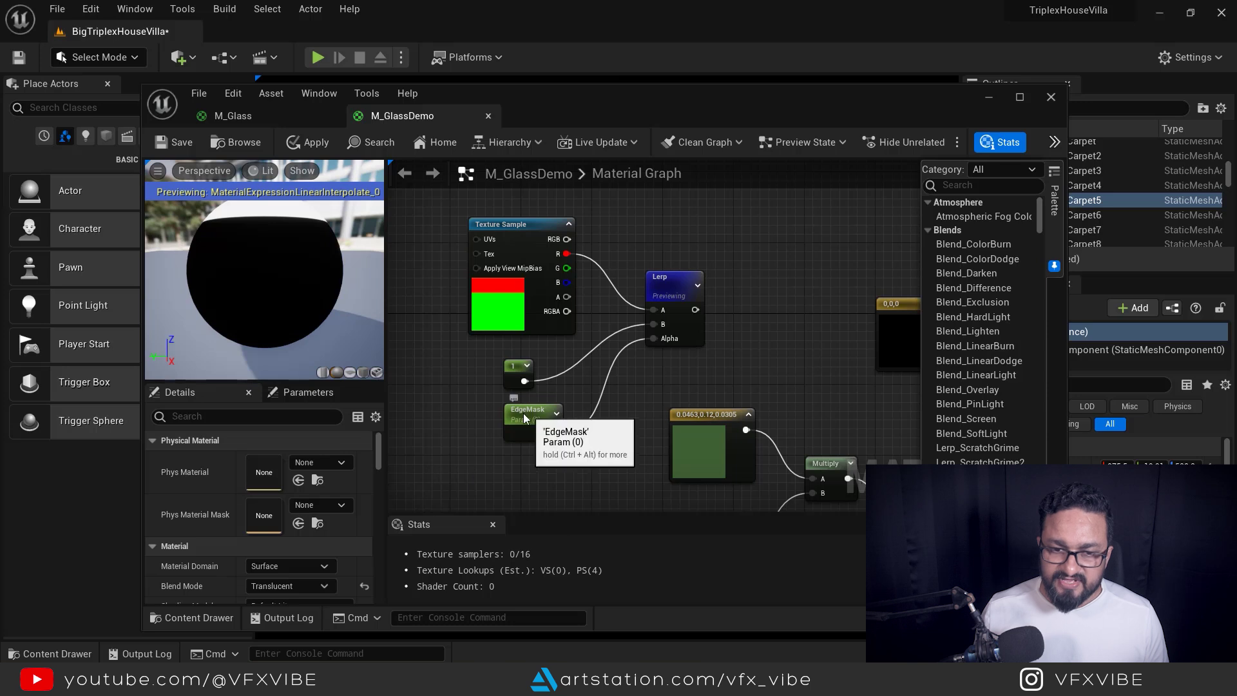
drag(530, 413, 512, 413)
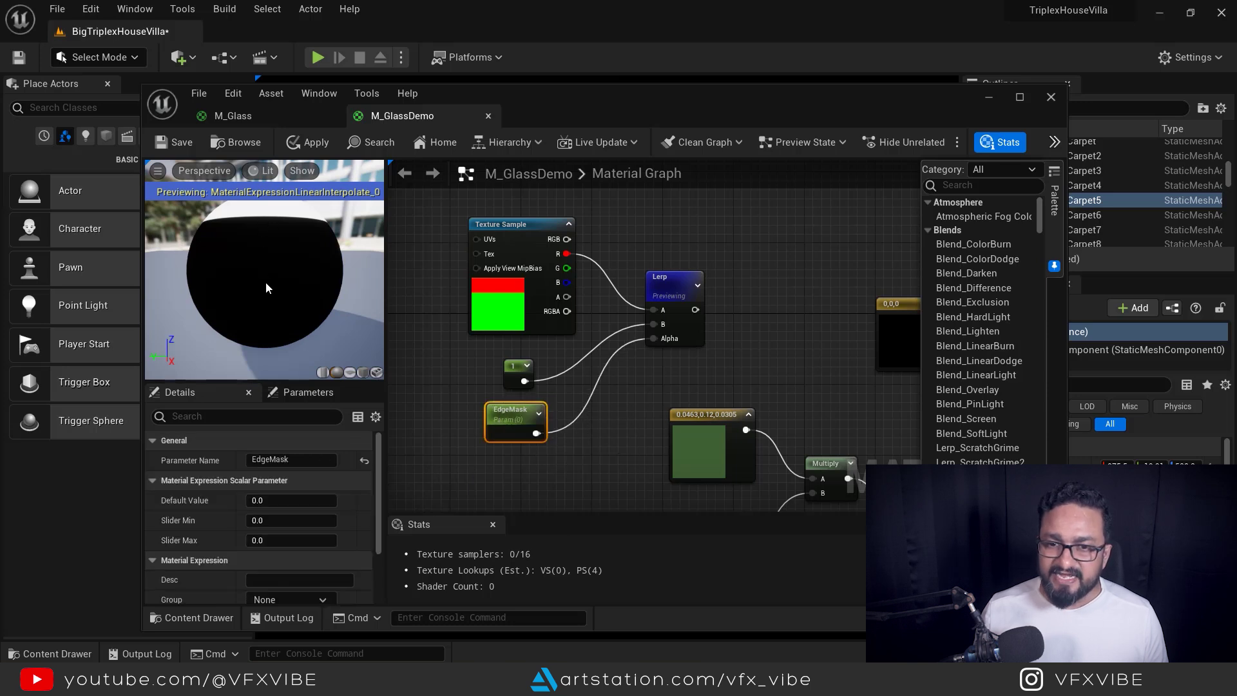
- Stop previewing the Lerp node so the sphere displays the full material
right_drag(804, 324, 650, 352)
right_click(506, 316)
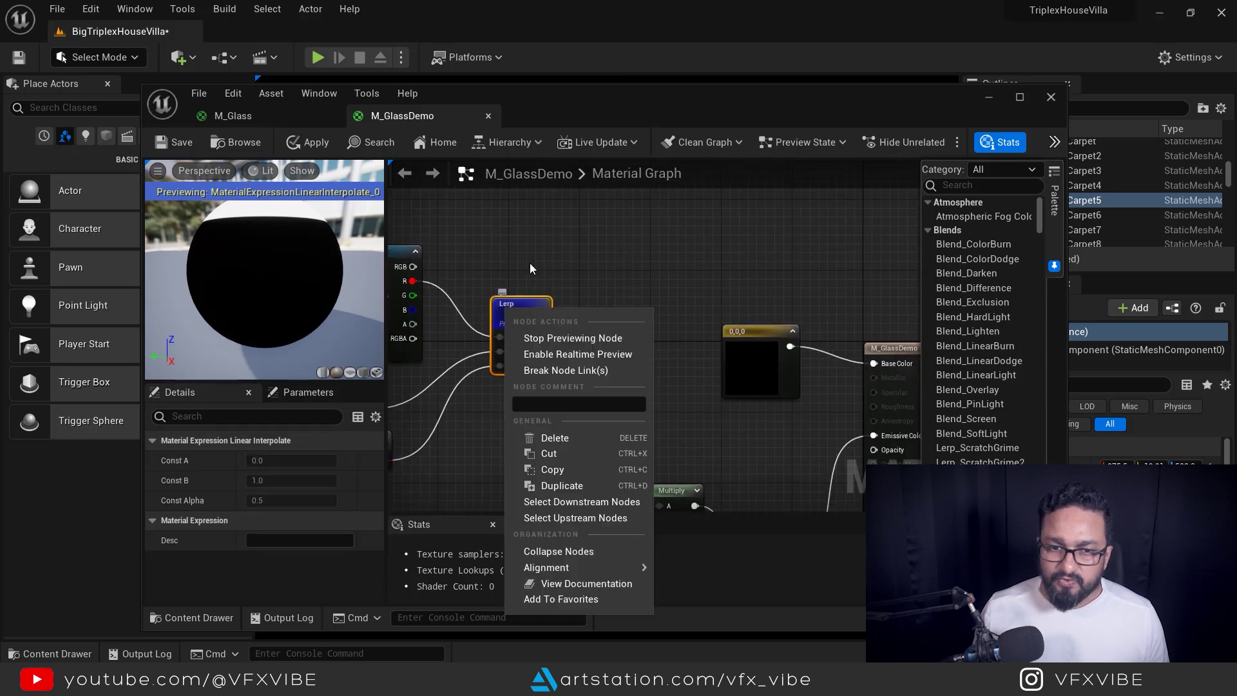
click(547, 339)
- Move the green tint node group, including the Scene Color and Multiply nodes, beneath the EdgeMask parameter
scroll(608, 304, down, 3)
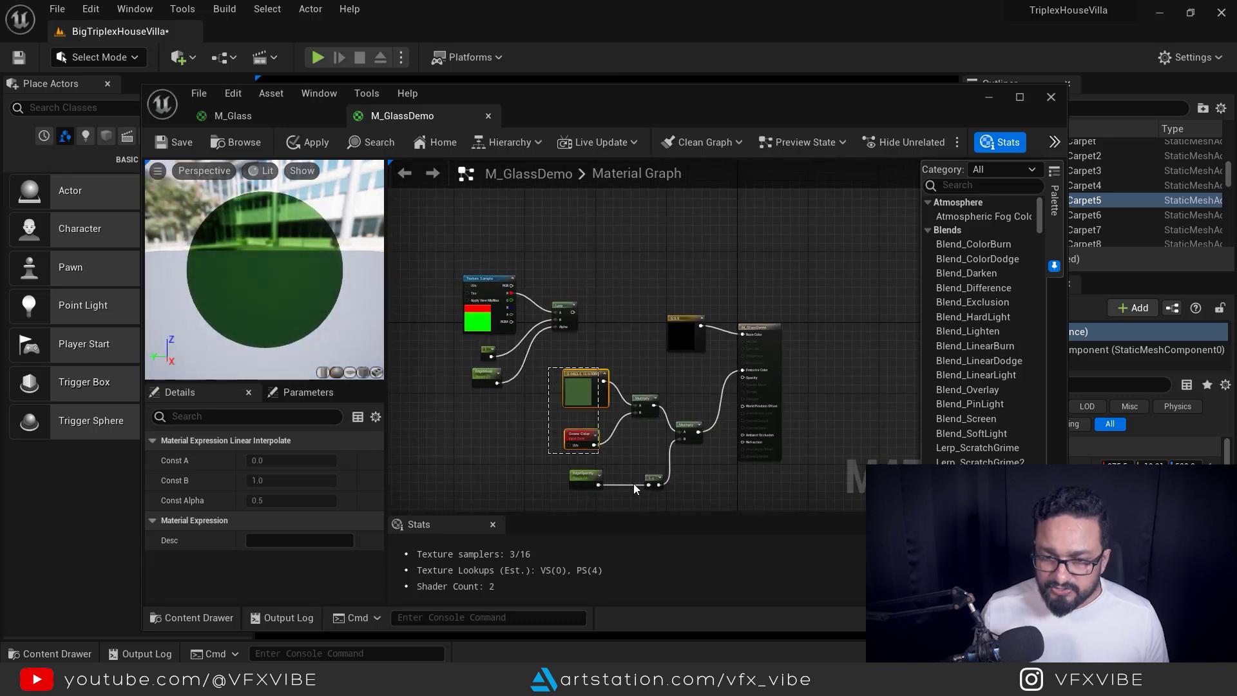
drag(633, 484, 709, 367)
right_drag(677, 178, 697, 415)
drag(696, 416, 612, 437)
click(605, 351)
scroll(589, 310, up, 3)
- Add a Multiply combining the Lerp output as A with the green chain's last Multiply as B, and feed it into Emissive Color
drag(581, 300, 720, 454)
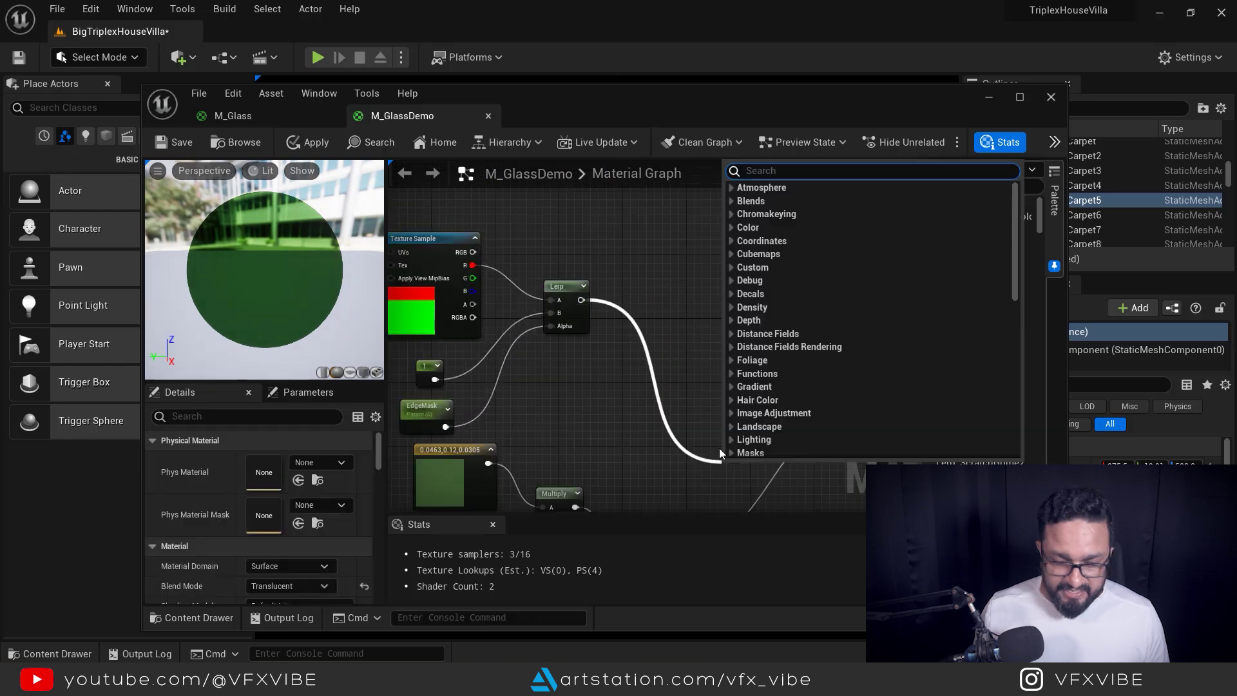
text(mul)
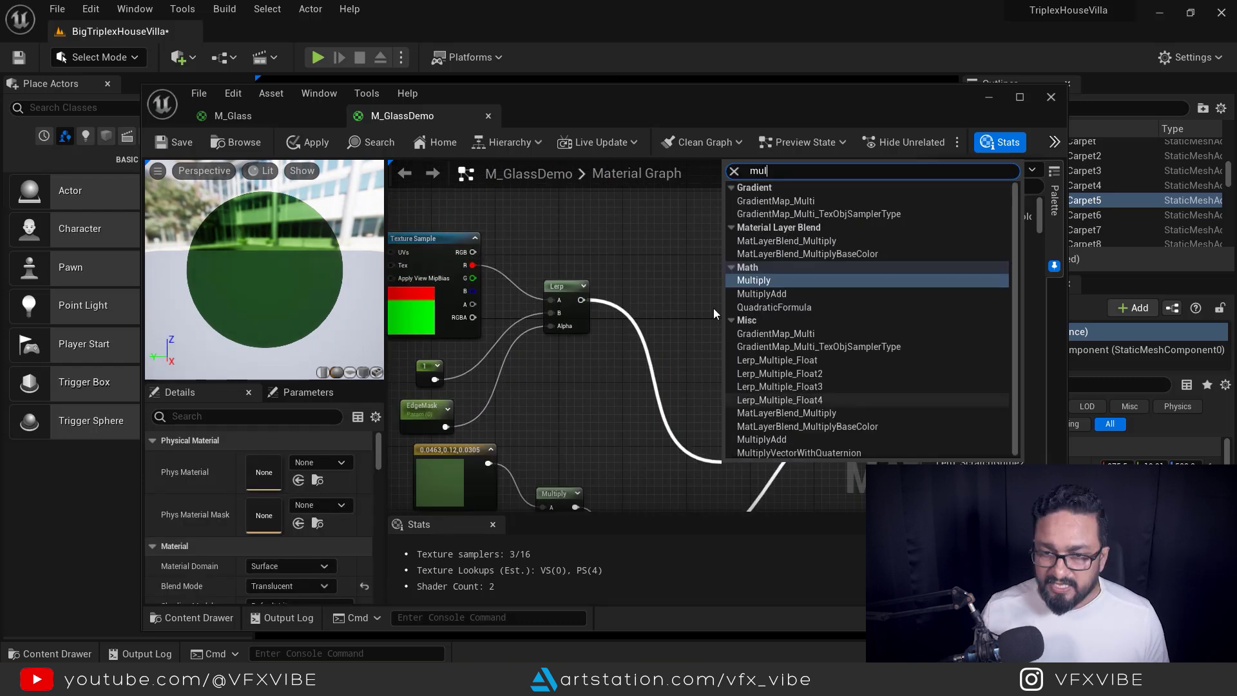
click(768, 277)
right_drag(750, 403, 743, 303)
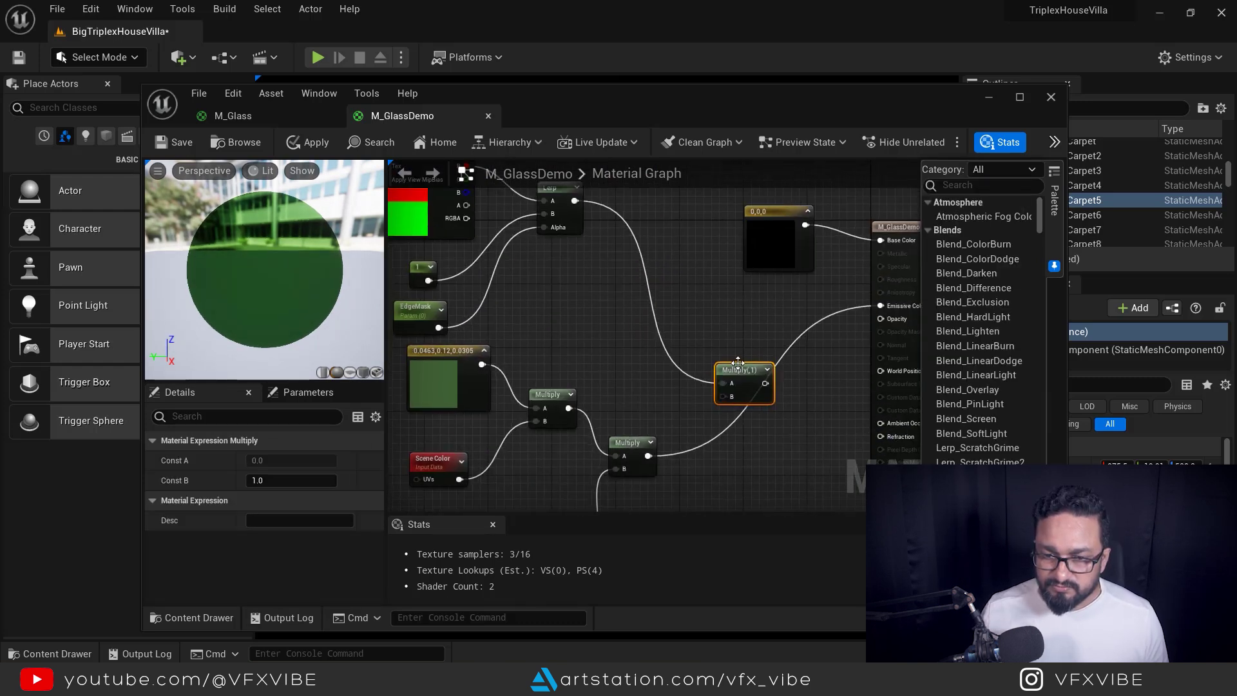
drag(735, 365, 725, 343)
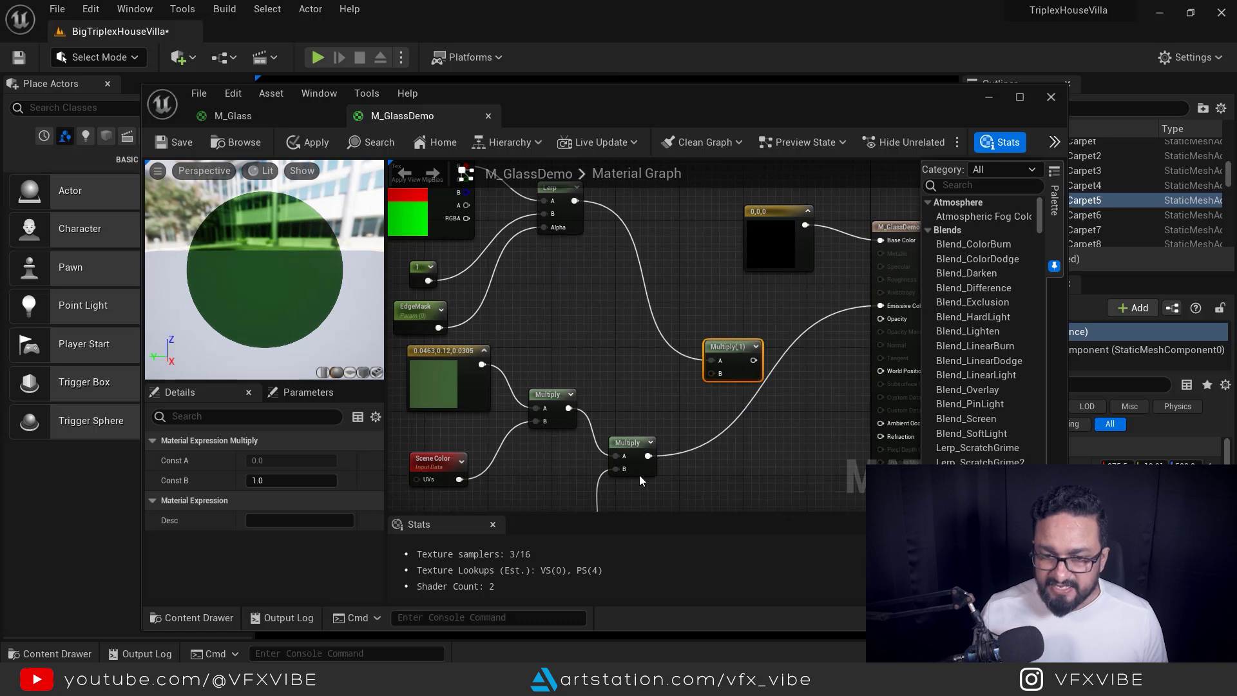
drag(648, 455, 881, 307)
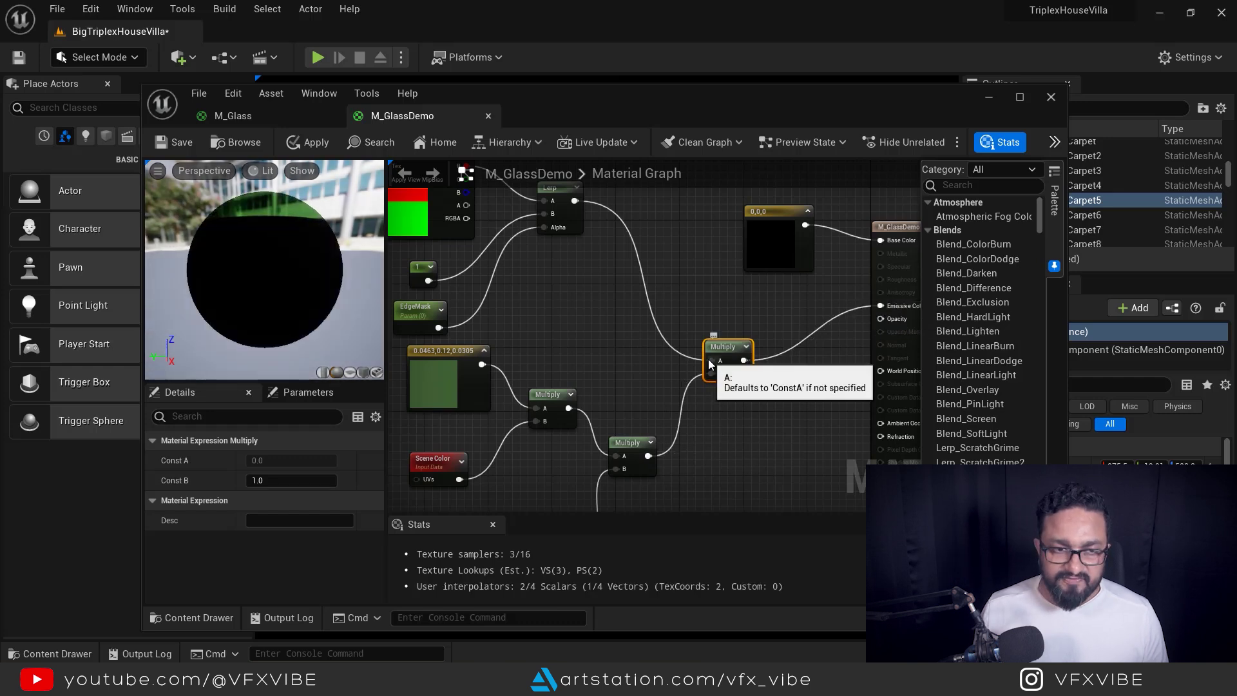
- Save the masked M_GlassDemo material and inspect the tabletop's edges and surface up close in the villa scene
drag(296, 283, 323, 290)
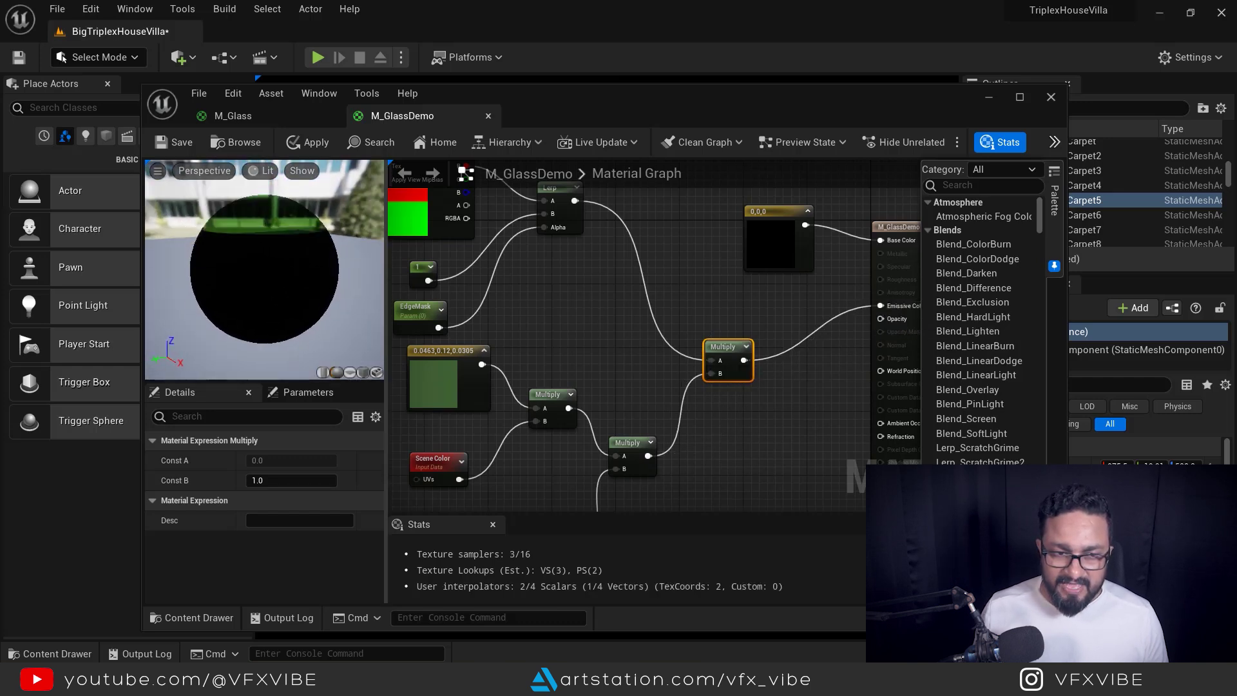
drag(271, 258, 270, 257)
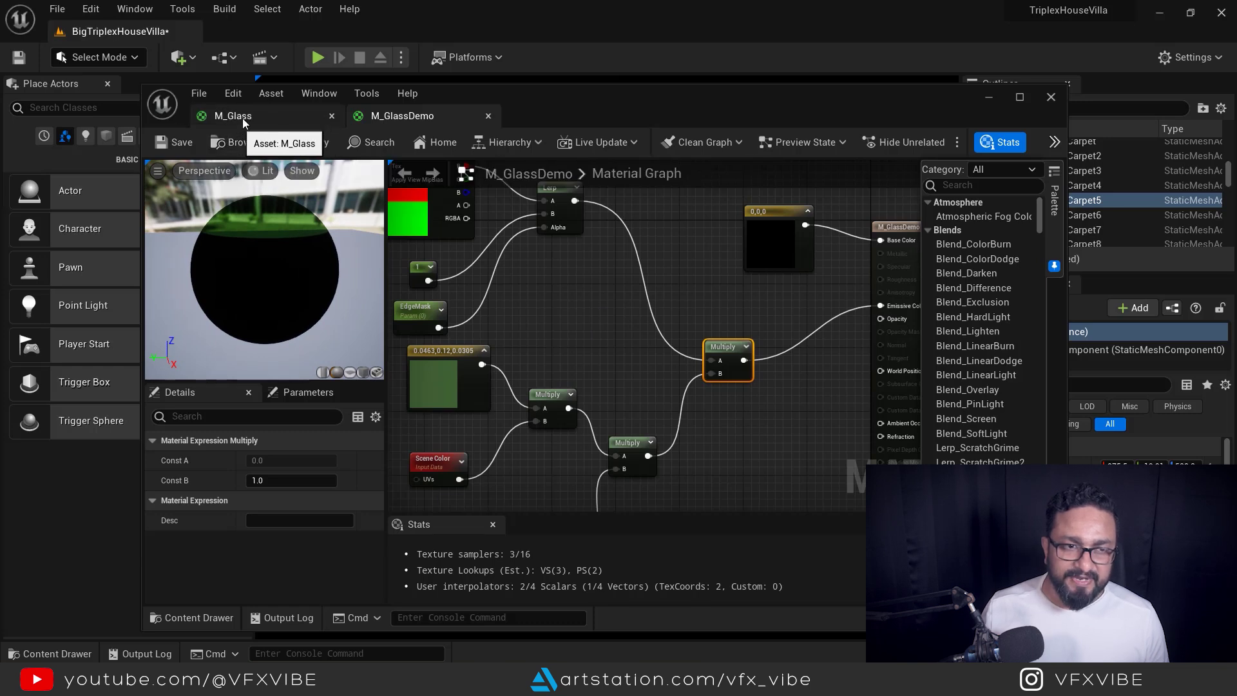
drag(513, 94, 534, 139)
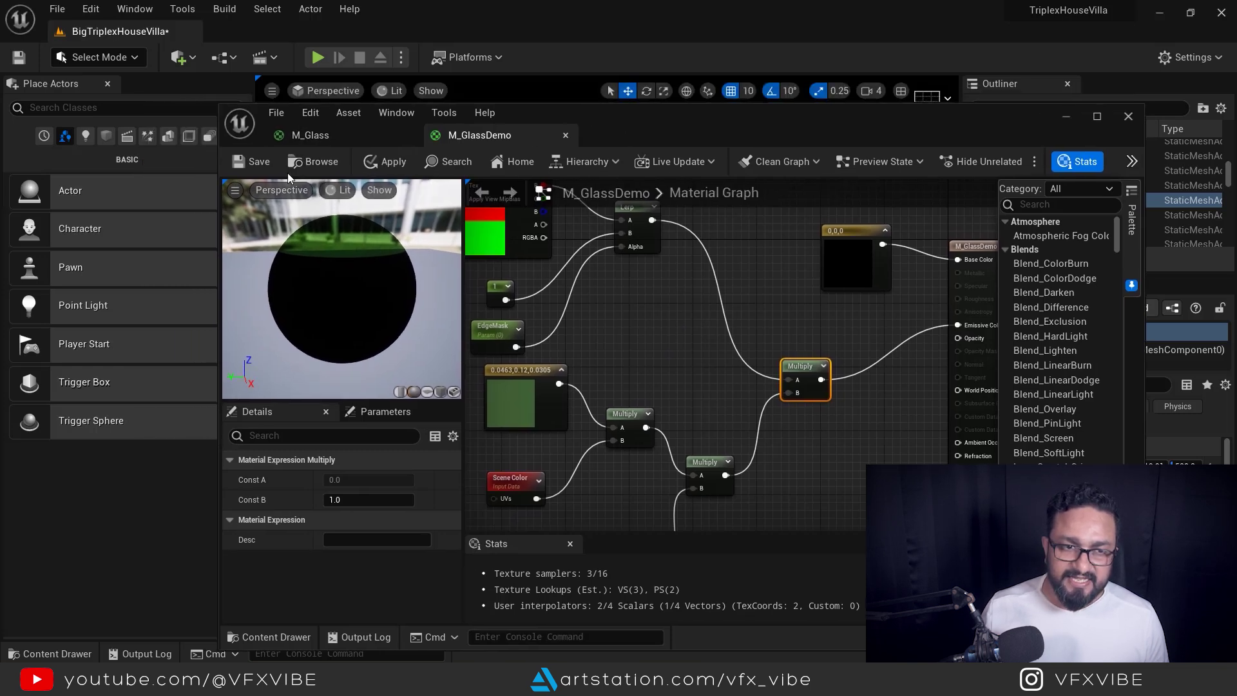
click(257, 162)
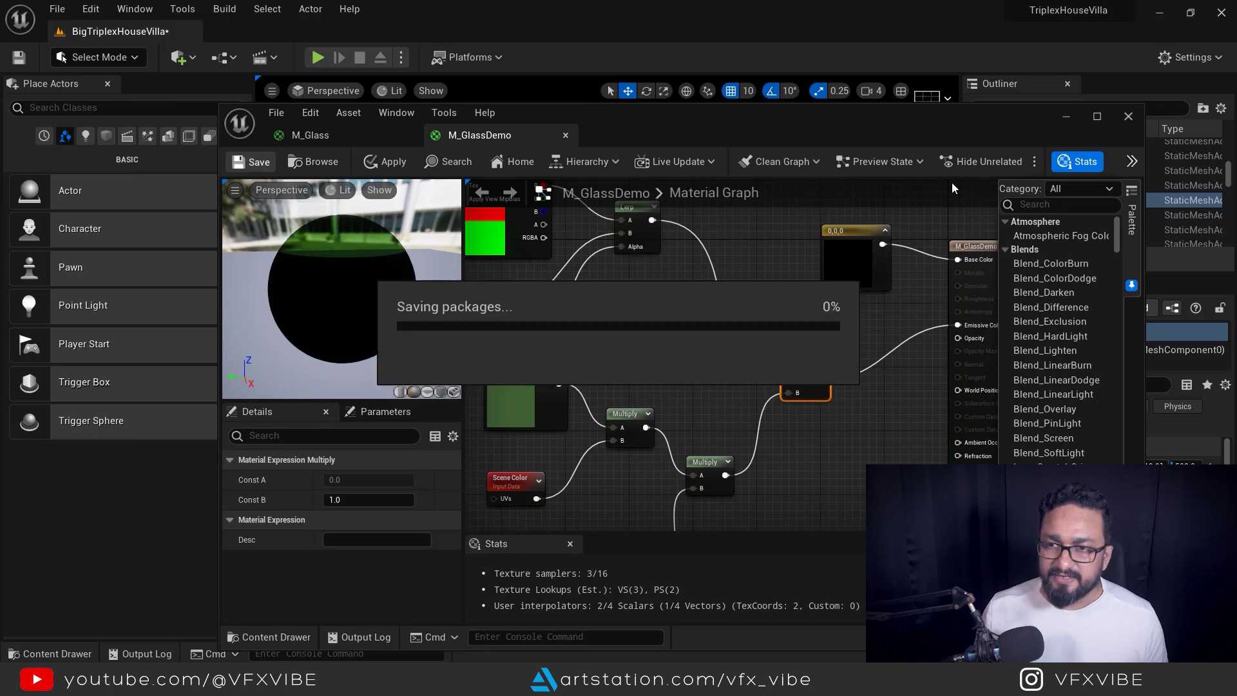
click(1070, 121)
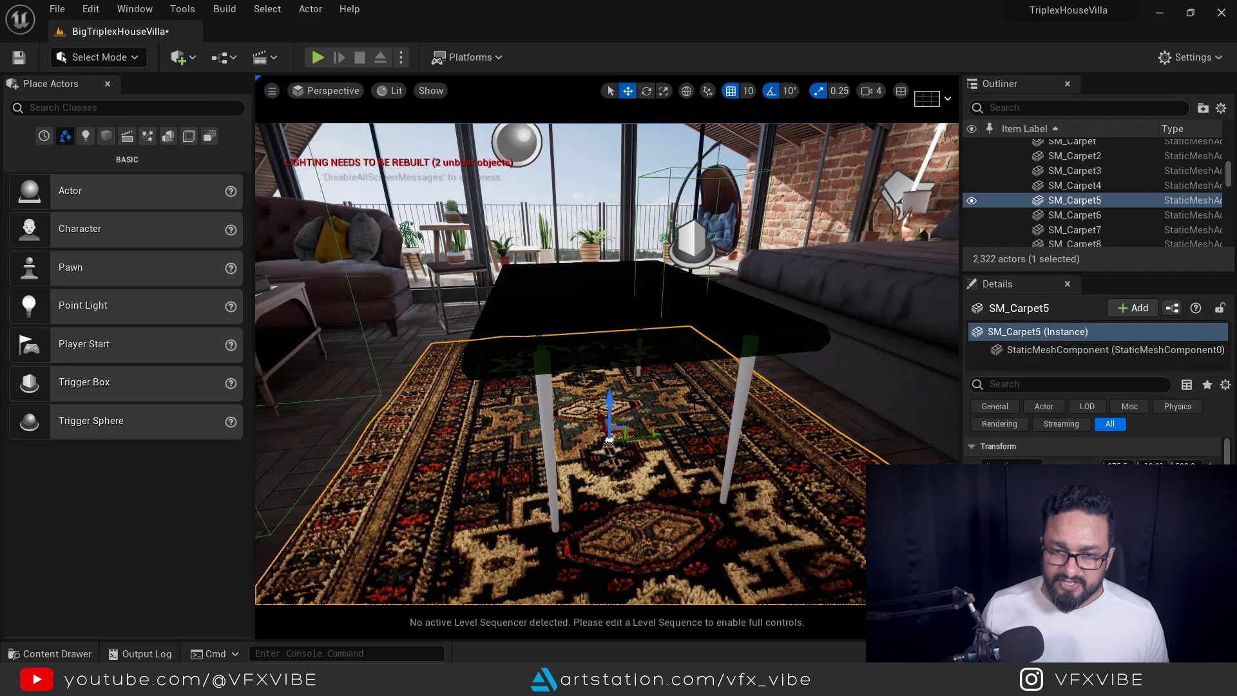
alt+drag(694, 402, 715, 451)
scroll(694, 402, up, 3)
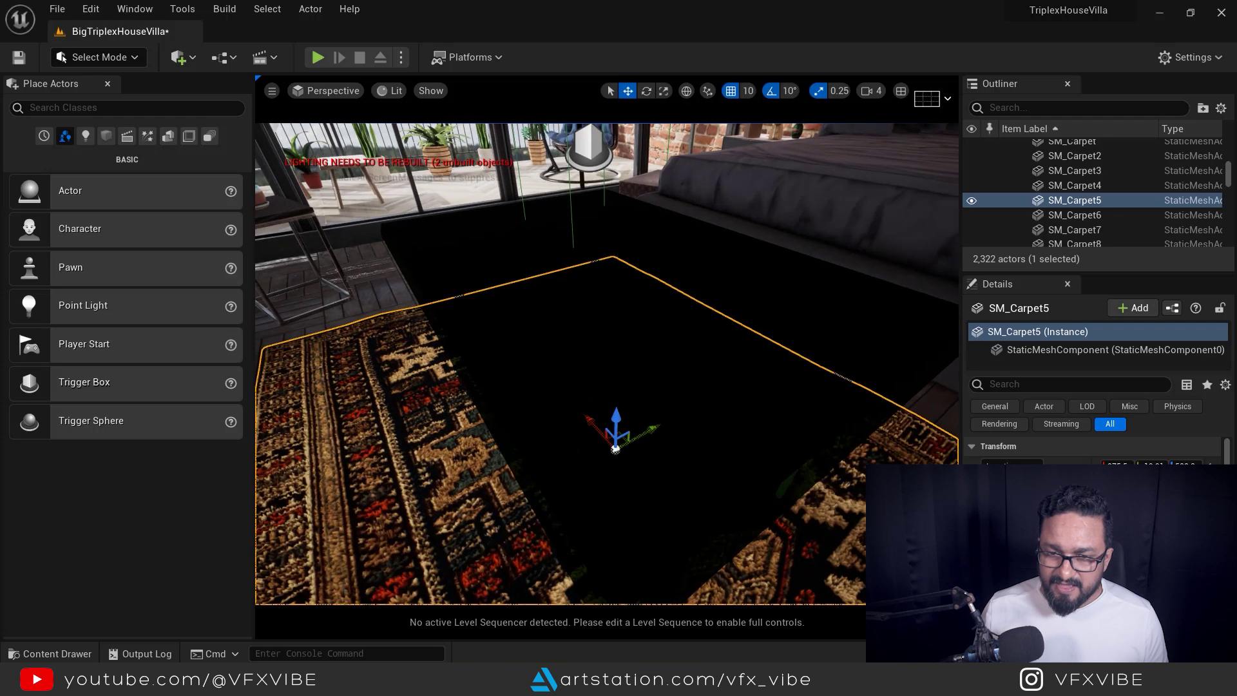
alt+drag(694, 402, 745, 380)
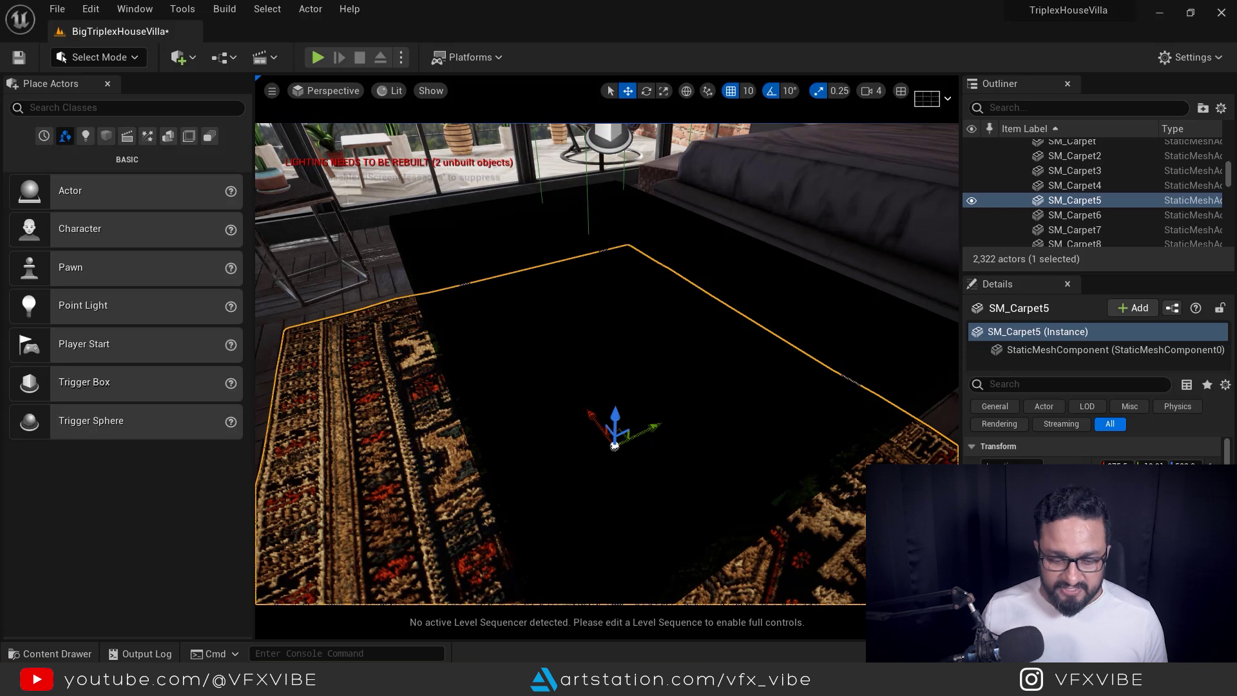
- Return to the M_GlassDemo graph and duplicate the green tint node group above the Texture Sample
mouse_move(551, 680)
click(644, 588)
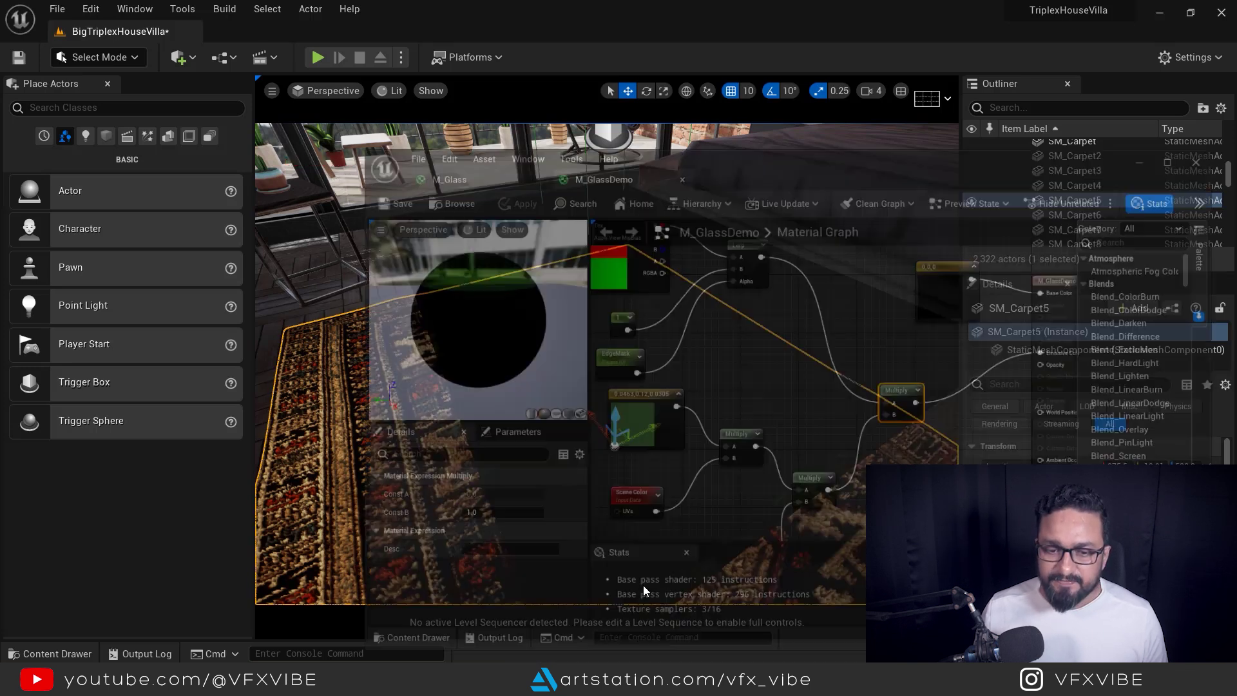
scroll(677, 385, down, 5)
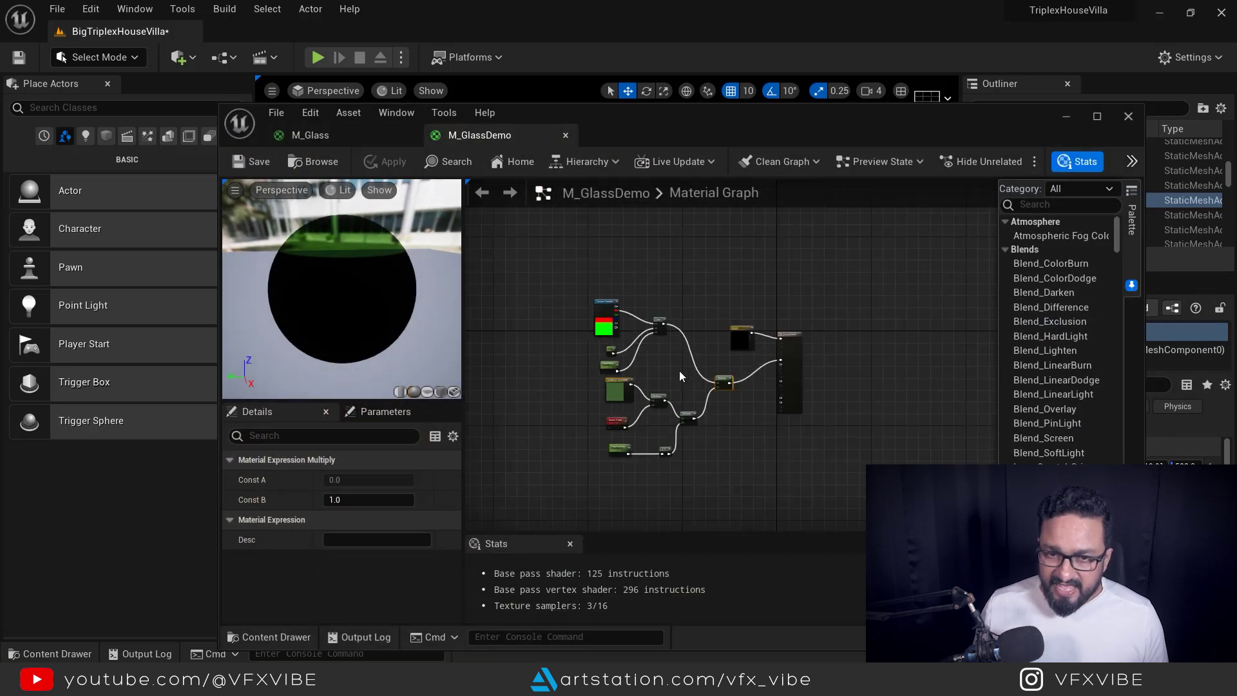
click(745, 330)
scroll(623, 393, up, 5)
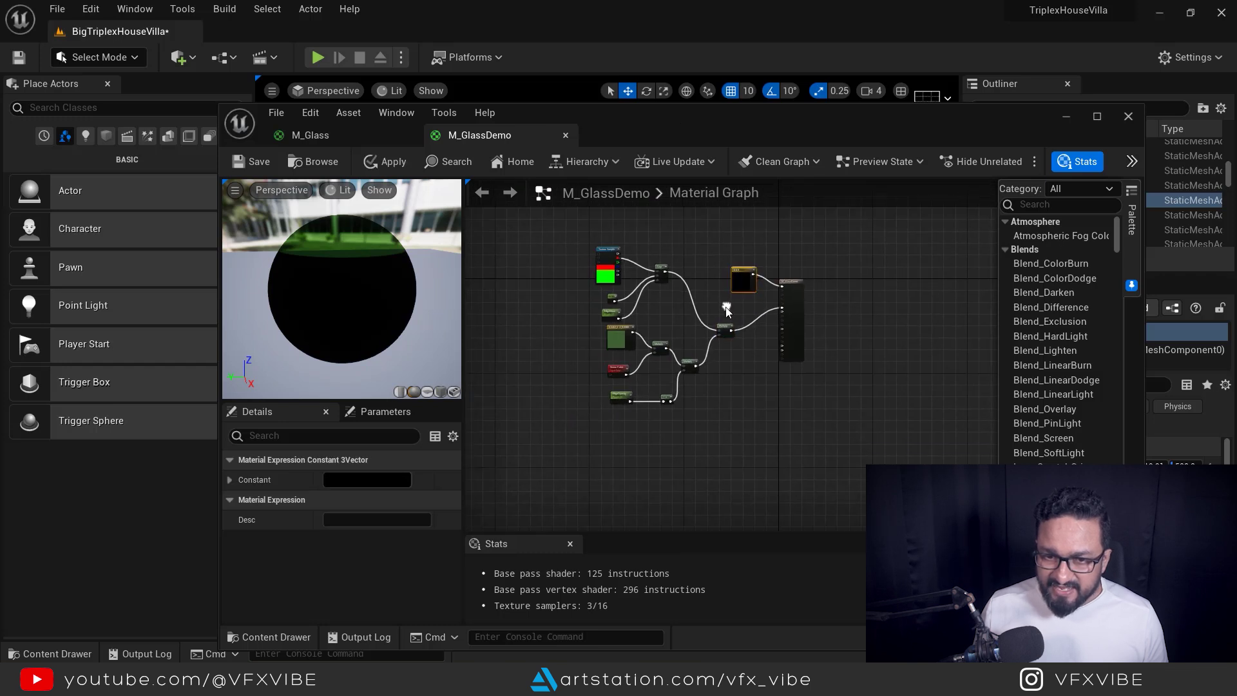
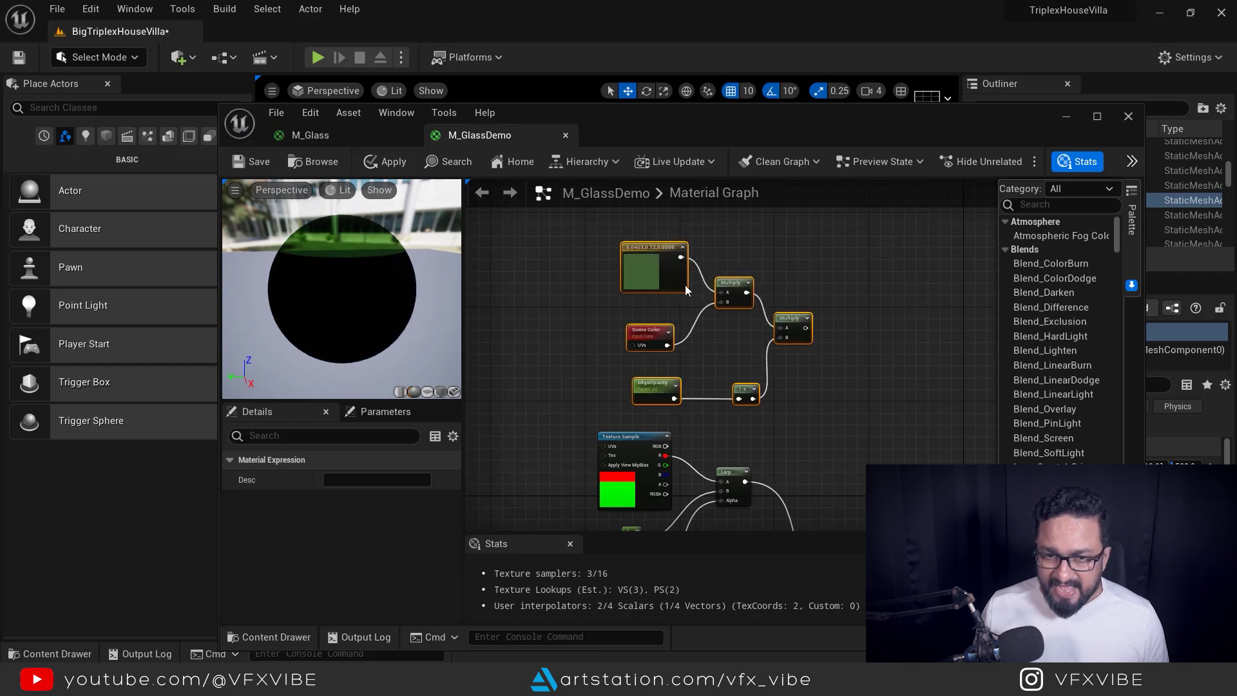
- Set the duplicated colour constant to a blue-grey of about 0.0824, 0.0991, 0.1205
double_click(644, 271)
drag(718, 443, 718, 386)
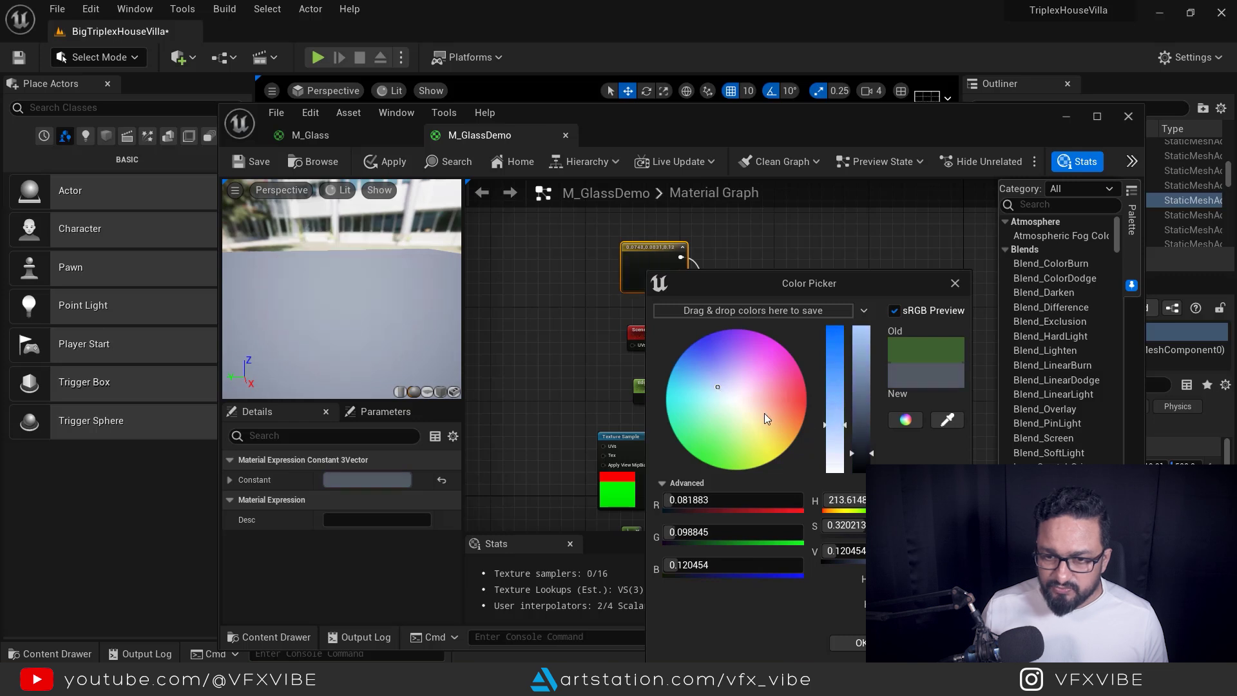
click(862, 644)
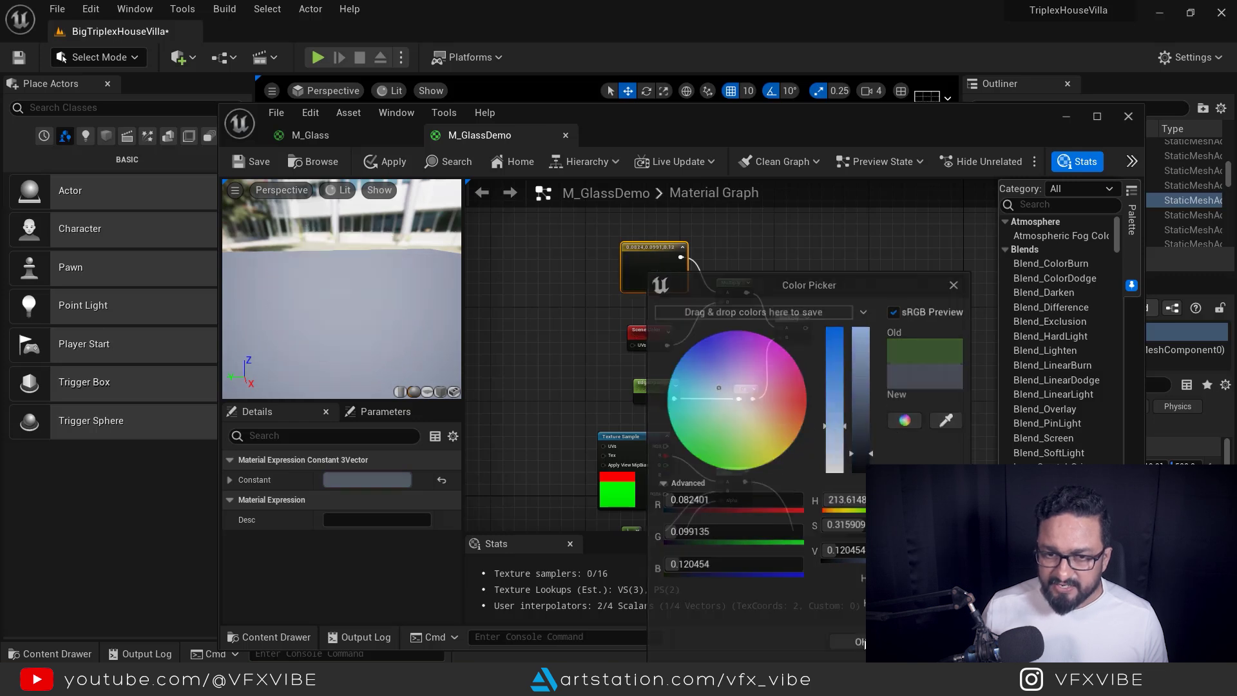
- Add a second Multiply taking the Lerp output as A and the duplicated blue-grey chain's result as B
right_drag(845, 372, 760, 347)
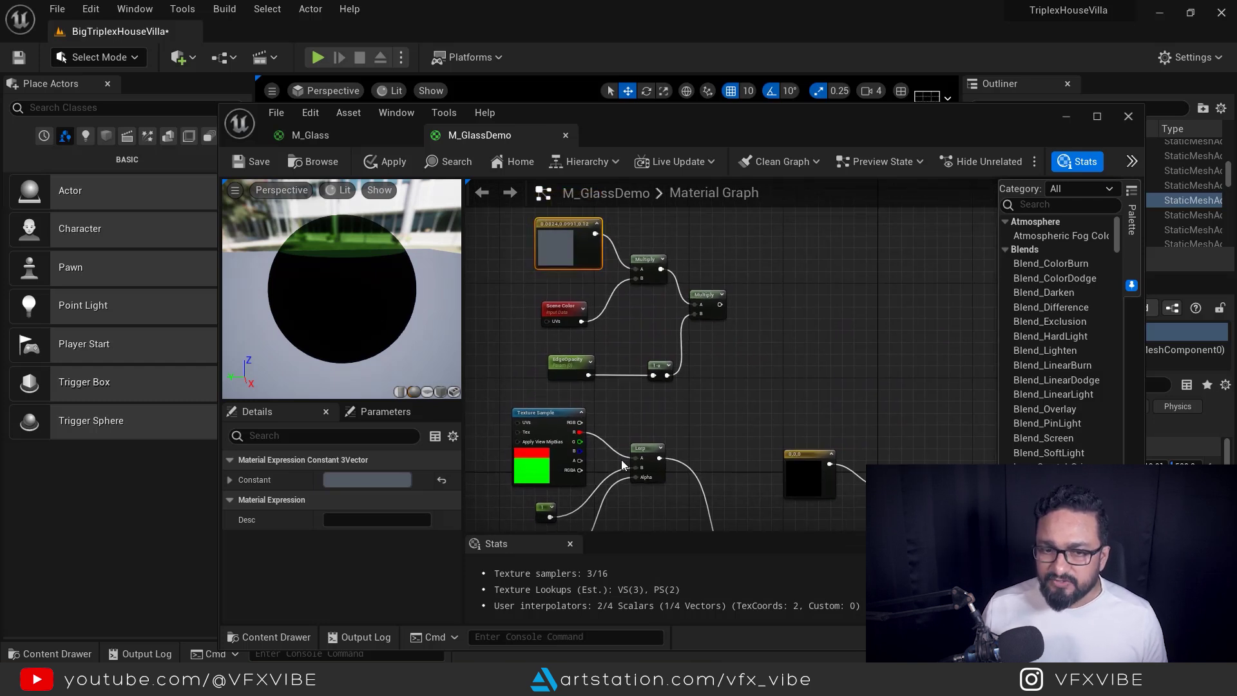
right_drag(704, 437, 670, 404)
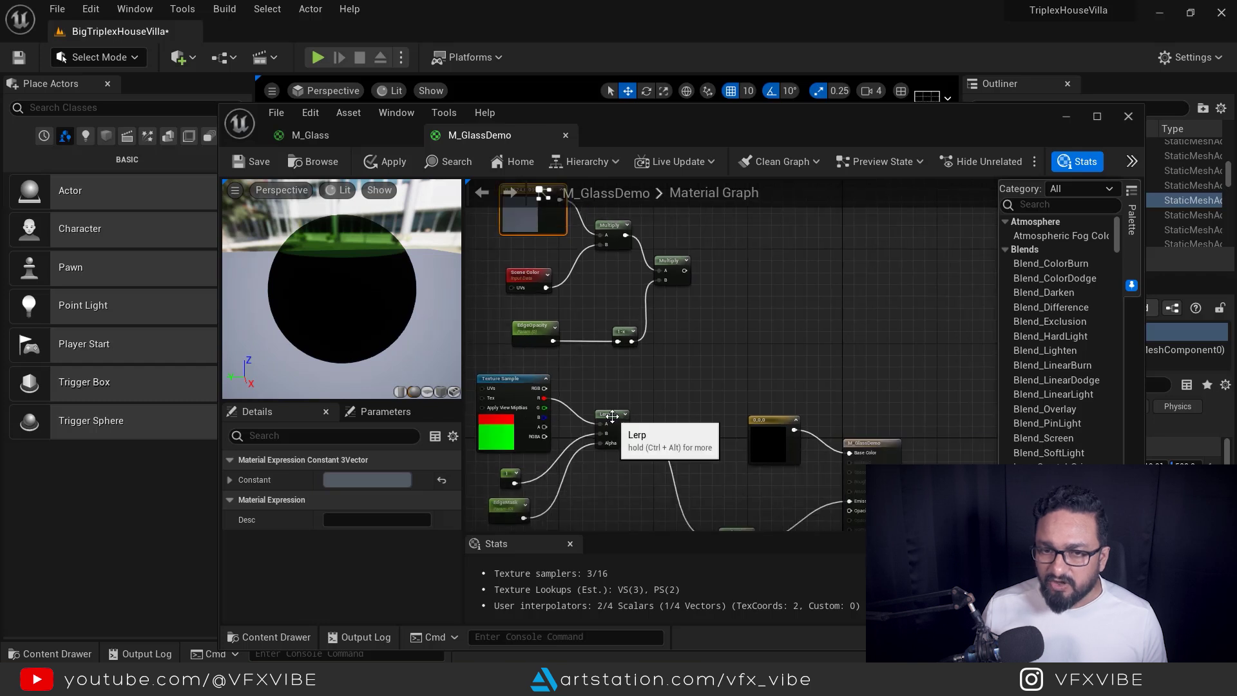
right_drag(680, 346, 674, 404)
drag(641, 443, 705, 362)
text(multiply)
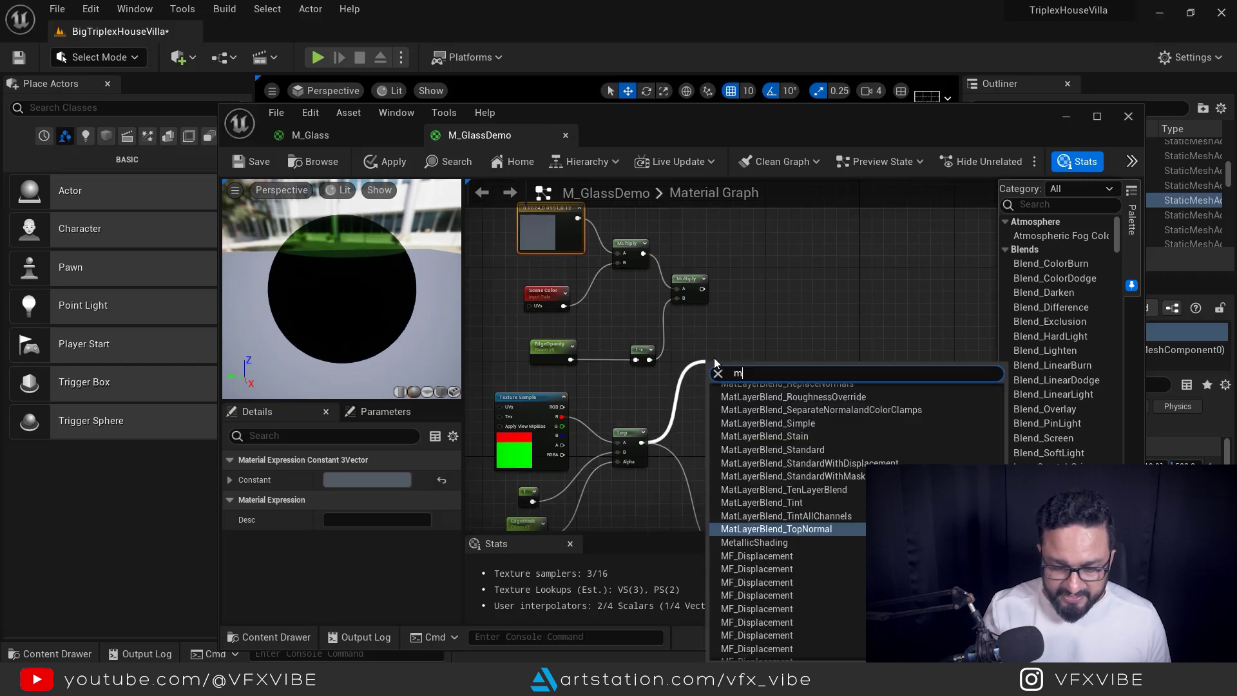
key(Return)
drag(702, 289, 714, 388)
- Combine the blue-grey Multiply as A and the green Multiply as B in an Add node feeding Emissive Color
right_drag(789, 377, 762, 230)
drag(720, 227, 809, 277)
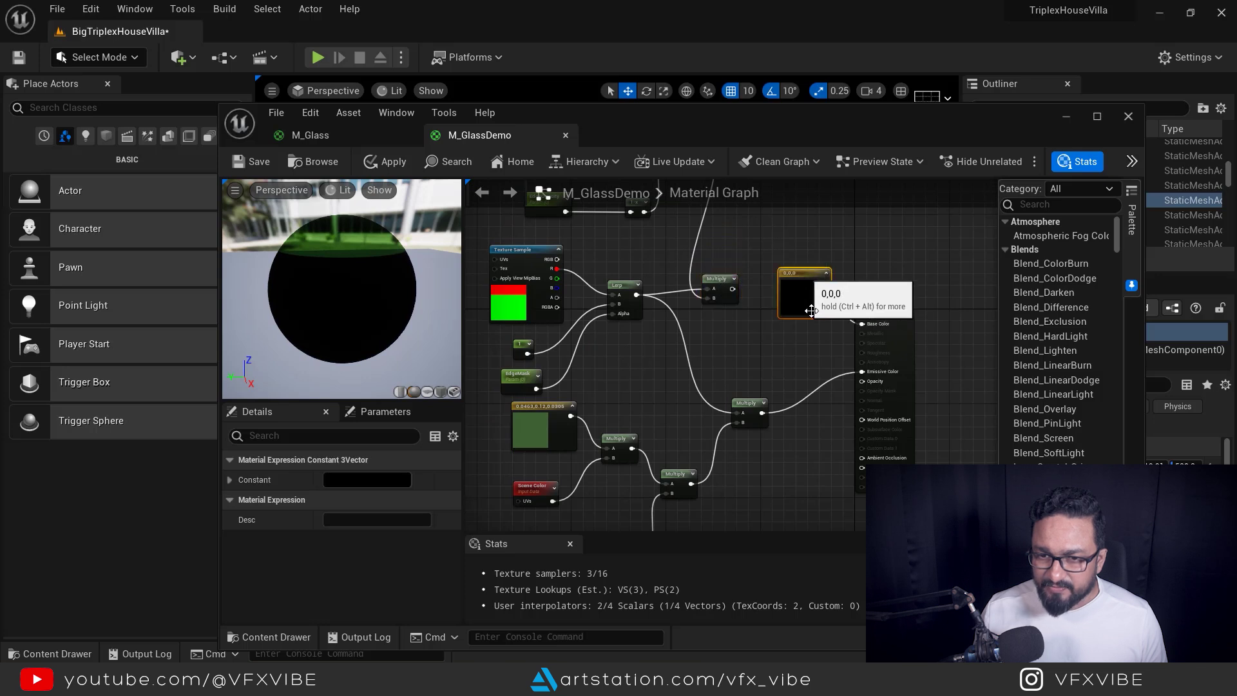
scroll(791, 359, up, 2)
drag(699, 253, 769, 331)
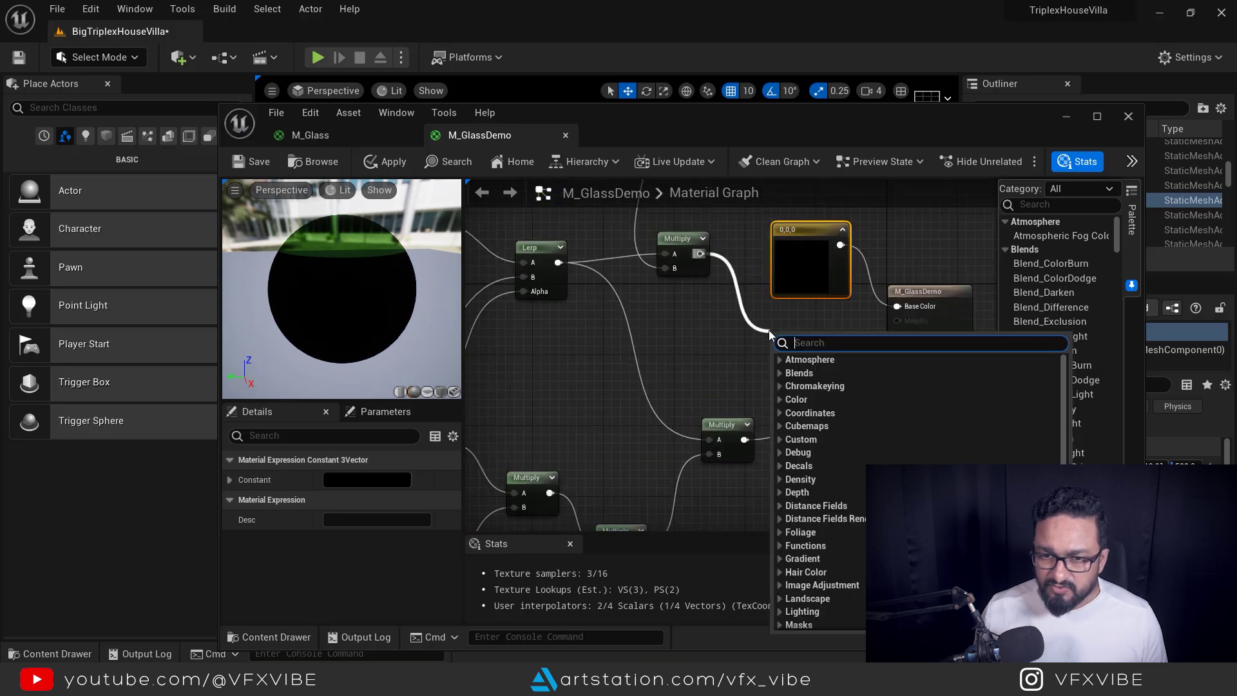
text(add)
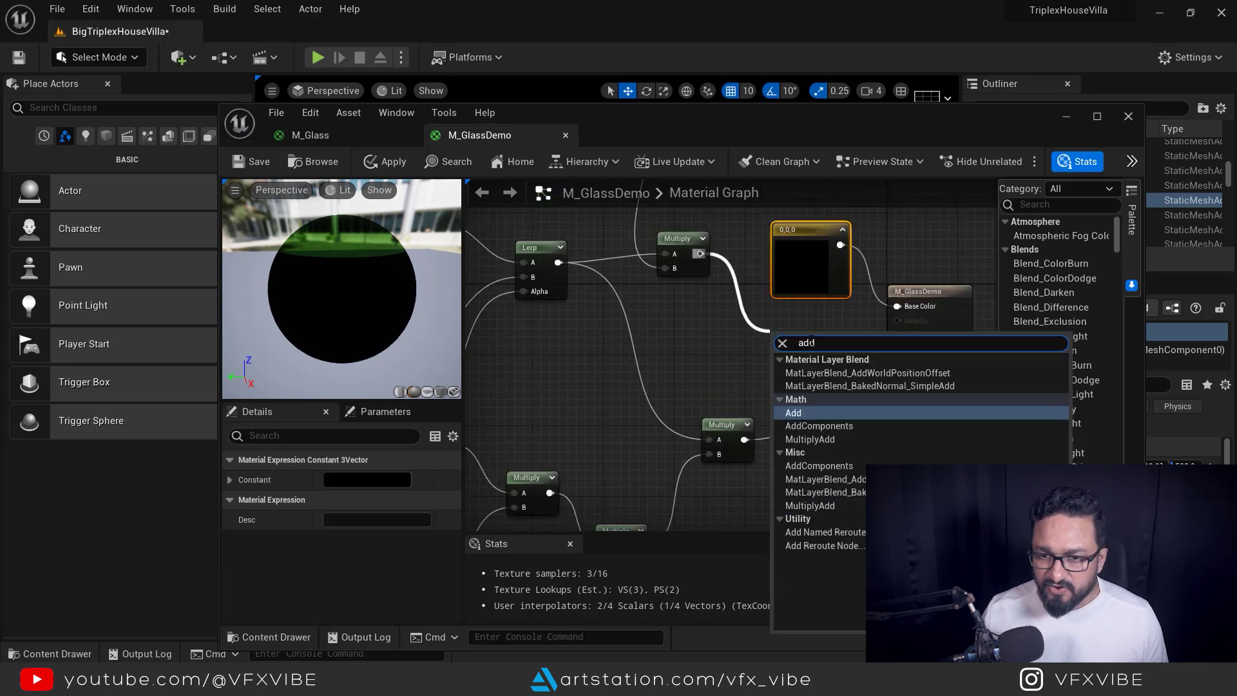
click(814, 412)
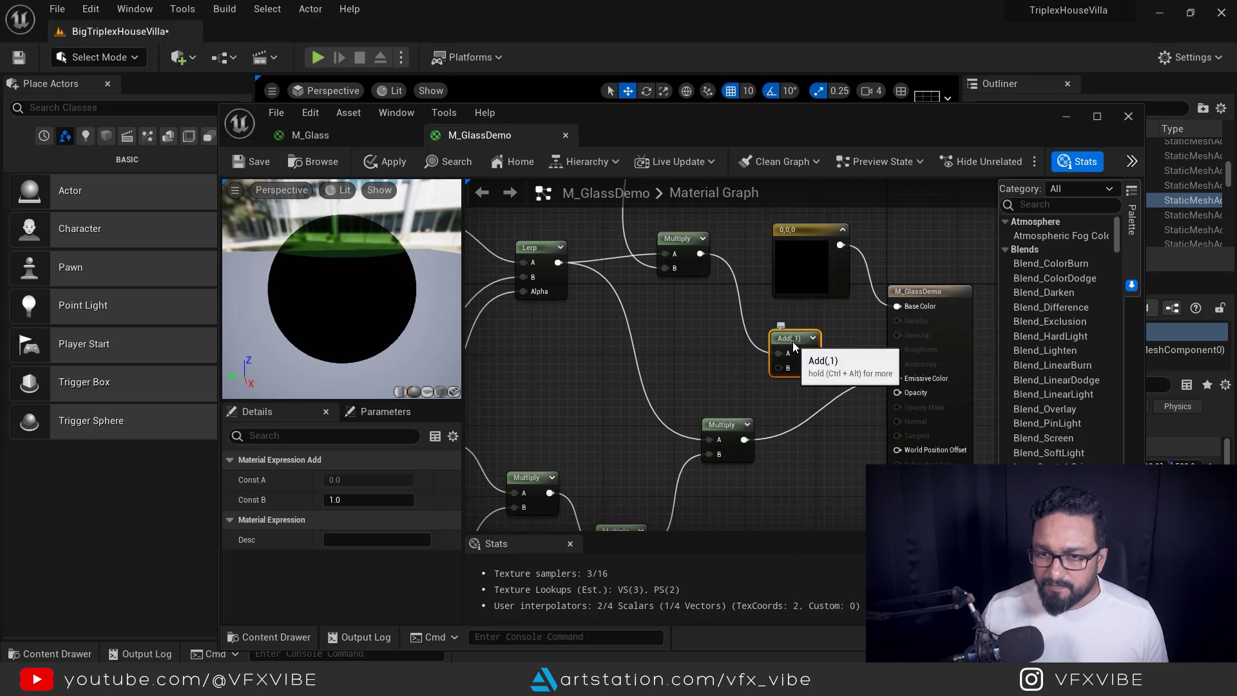
drag(745, 440, 897, 379)
drag(808, 332, 826, 377)
- Save M_GlassDemo with the combined tints and inspect the tabletop from above and from its side in the villa scene
right_drag(701, 359, 869, 527)
right_drag(810, 314, 781, 355)
scroll(815, 420, down, 1)
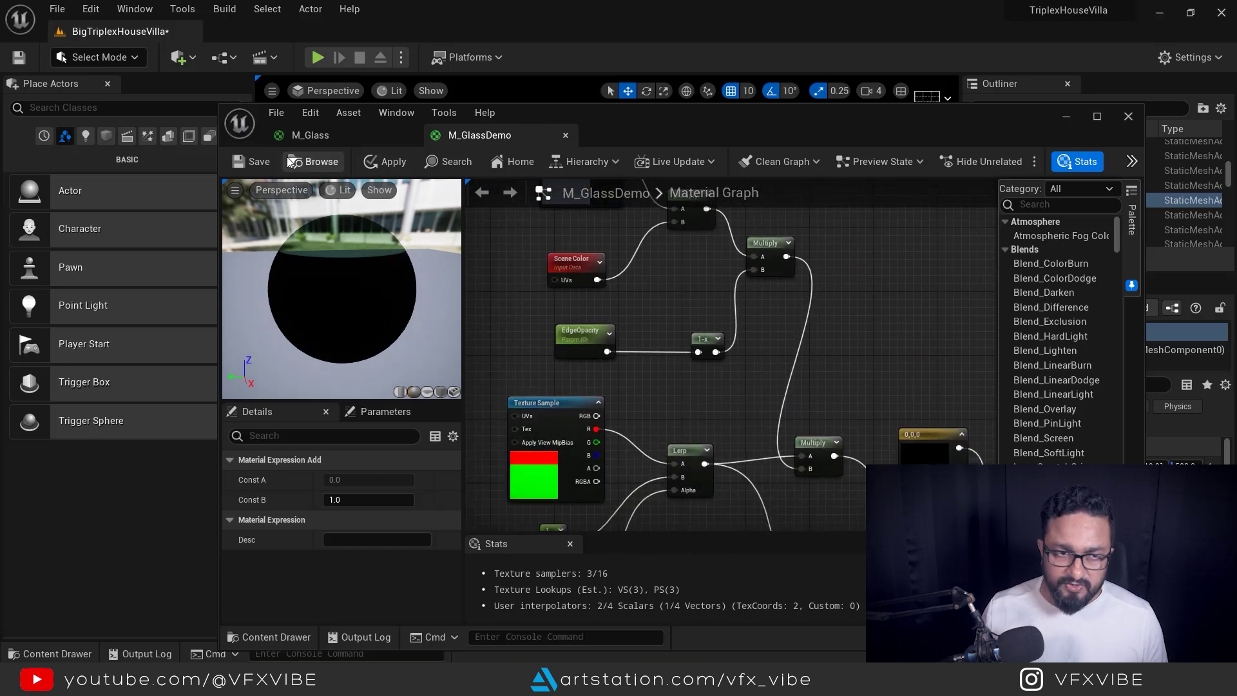
click(258, 164)
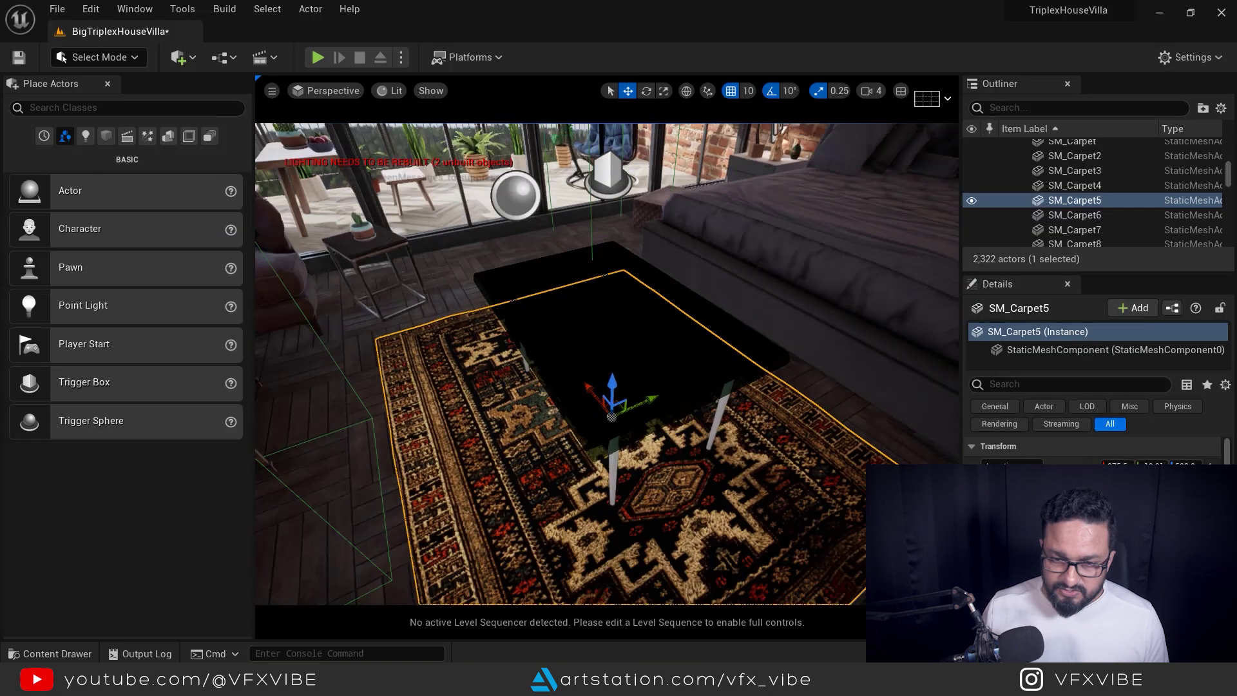
right_drag(605, 361, 615, 377)
alt+drag(607, 364, 605, 322)
alt+drag(606, 418, 775, 434)
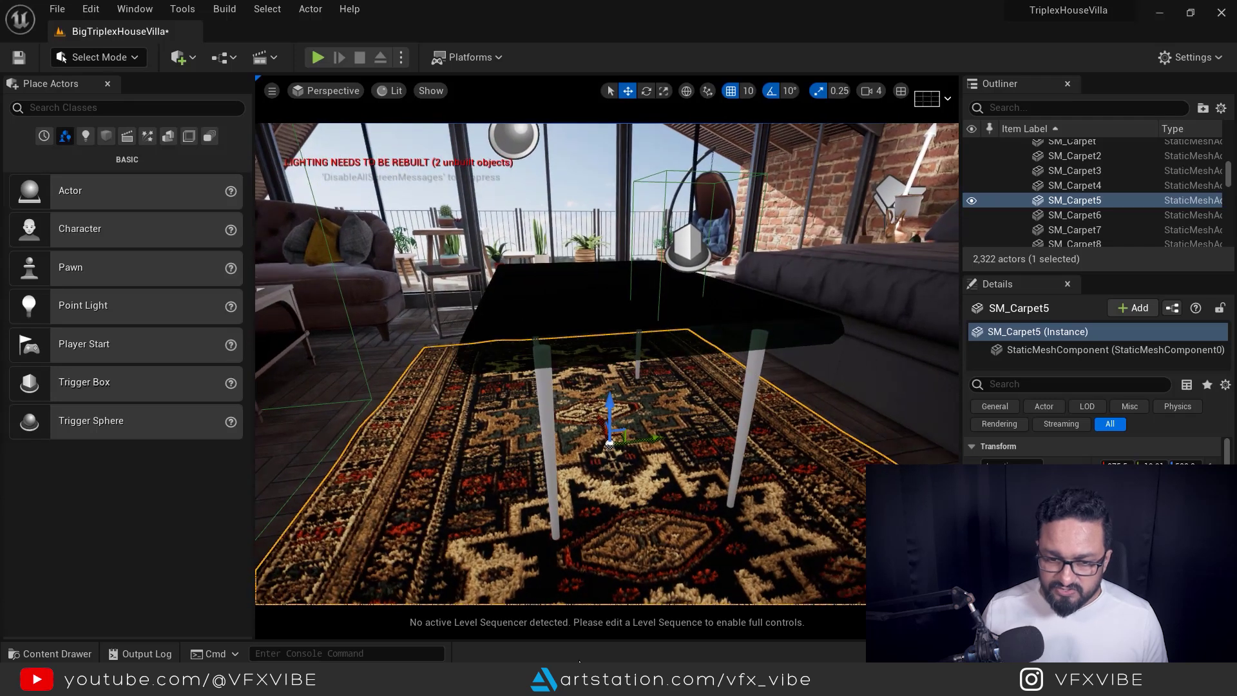
- Return to the M_GlassDemo graph and insert a OneMinus node between the Lerp output and the blue-grey Multiply's A input
mouse_move(579, 662)
click(628, 600)
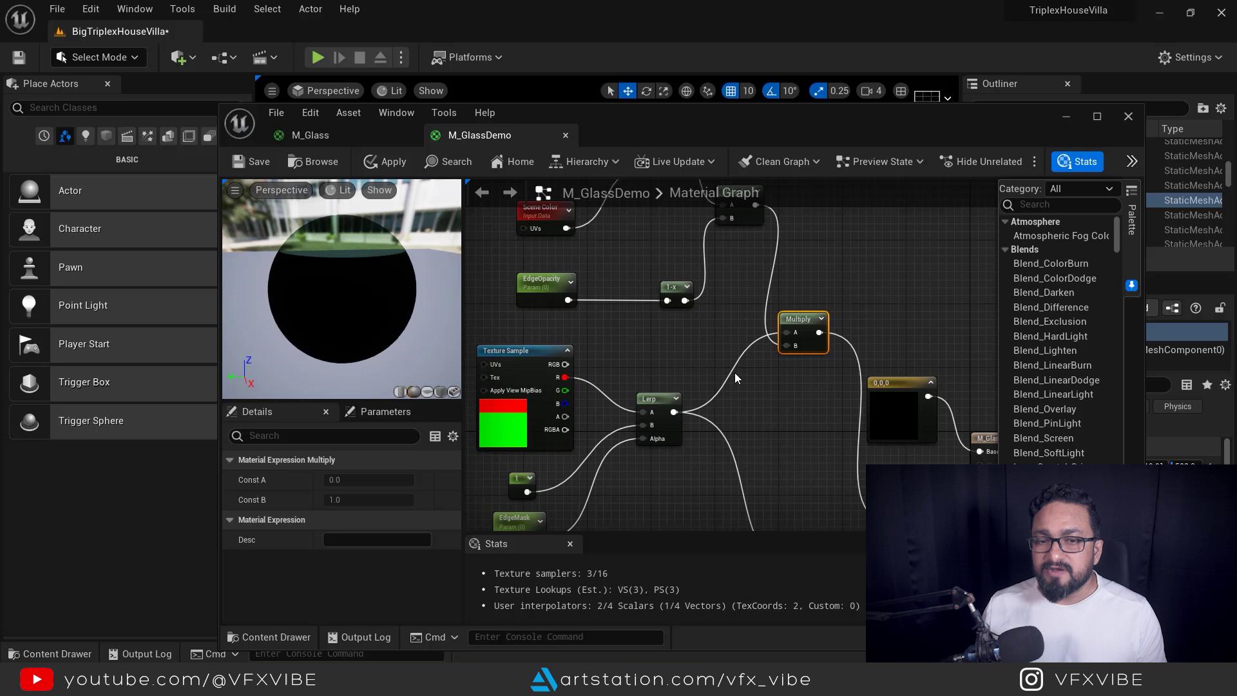
drag(797, 317, 797, 309)
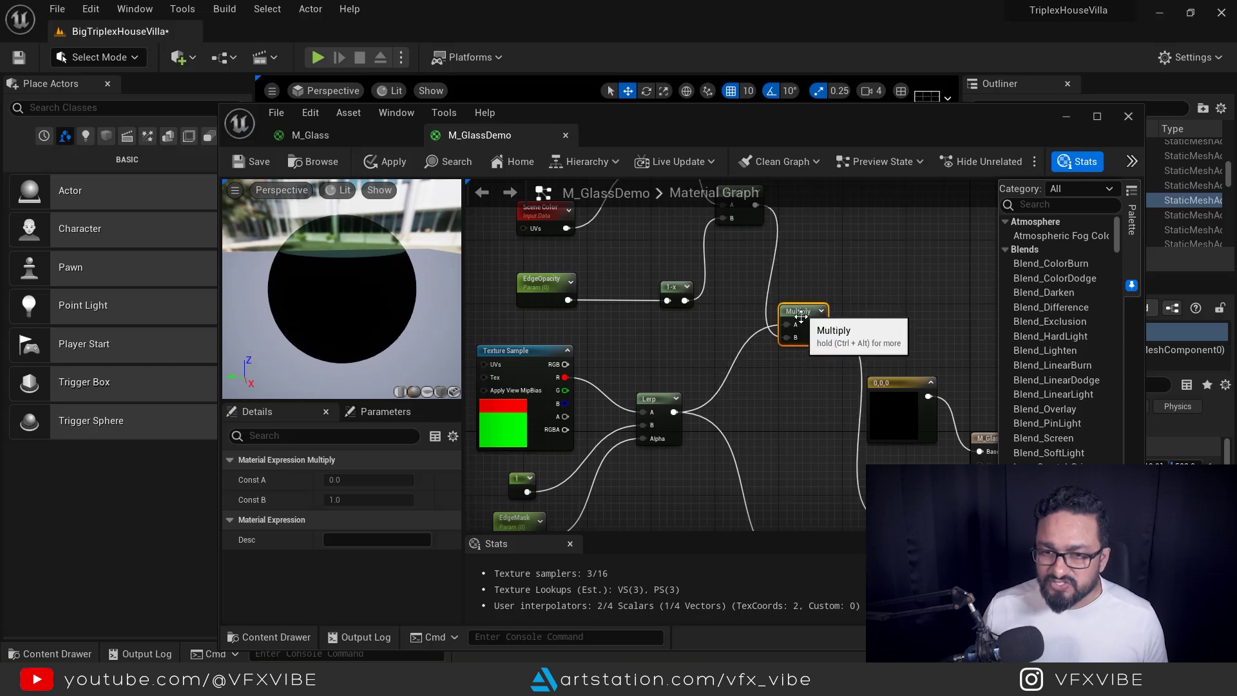
click(704, 330)
right_click(706, 330)
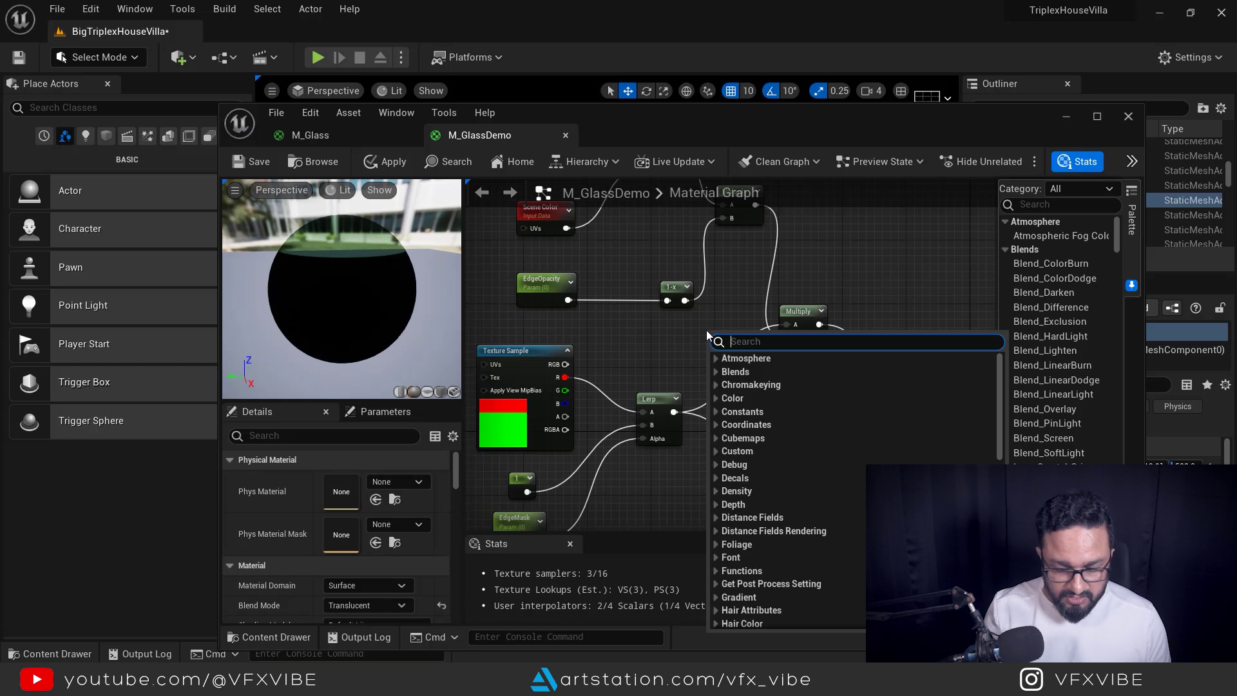
text(1-)
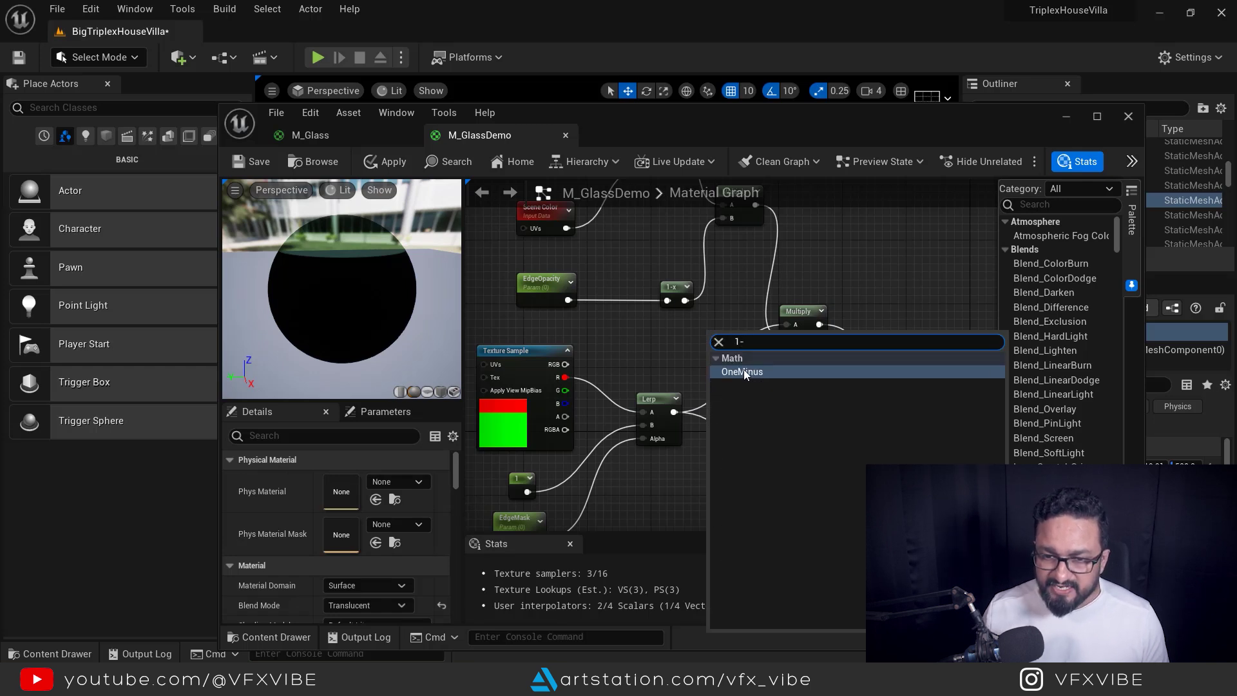
click(744, 372)
drag(672, 411, 730, 355)
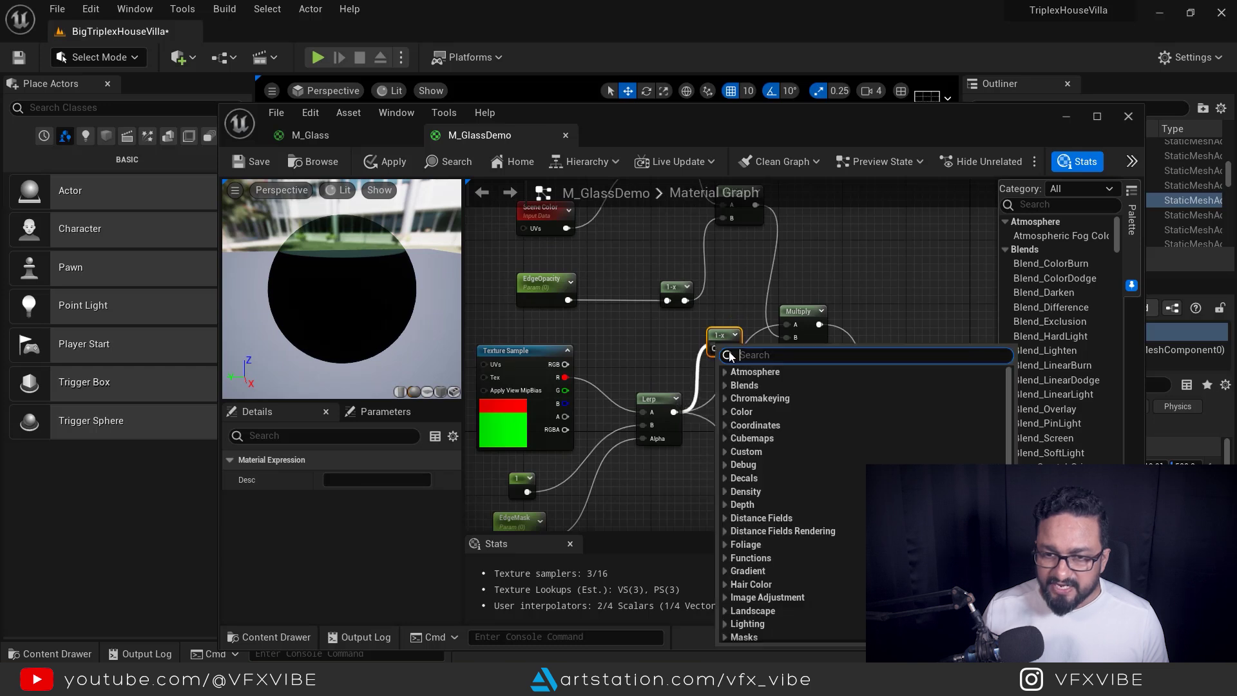
click(744, 307)
drag(673, 412, 787, 324)
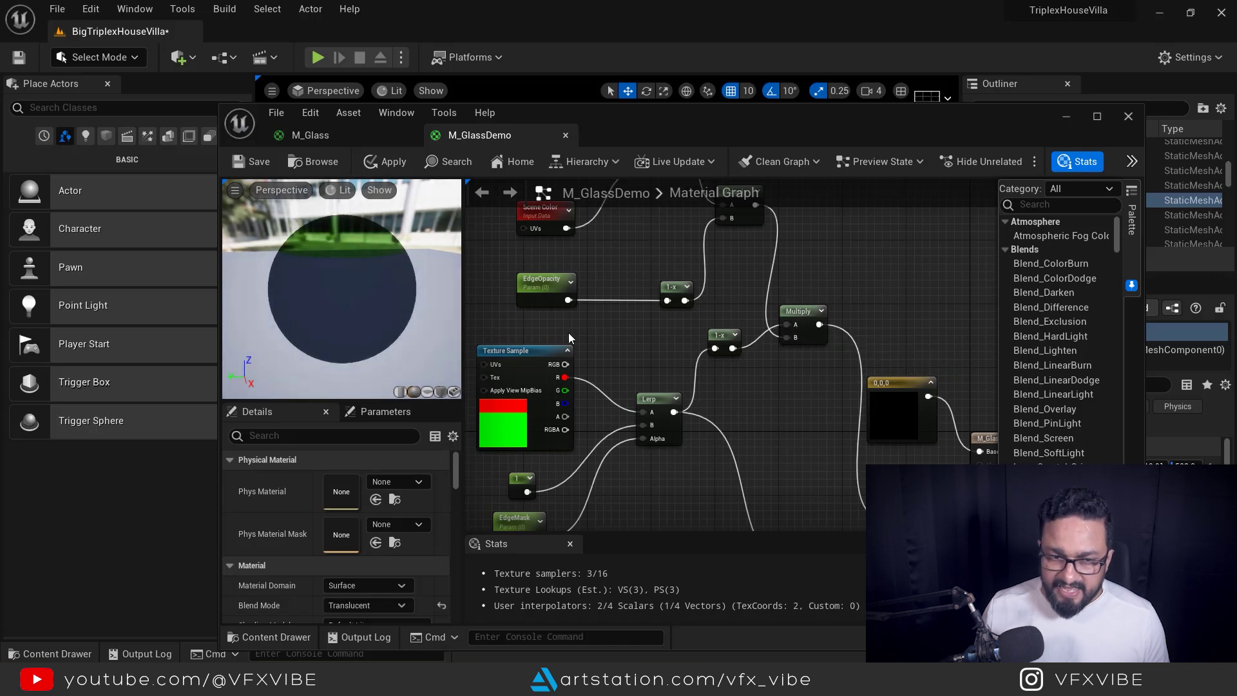
- Brighten the blue-grey colour constant to a light blue of about 0.664, 0.775, 0.916
right_drag(597, 217, 706, 403)
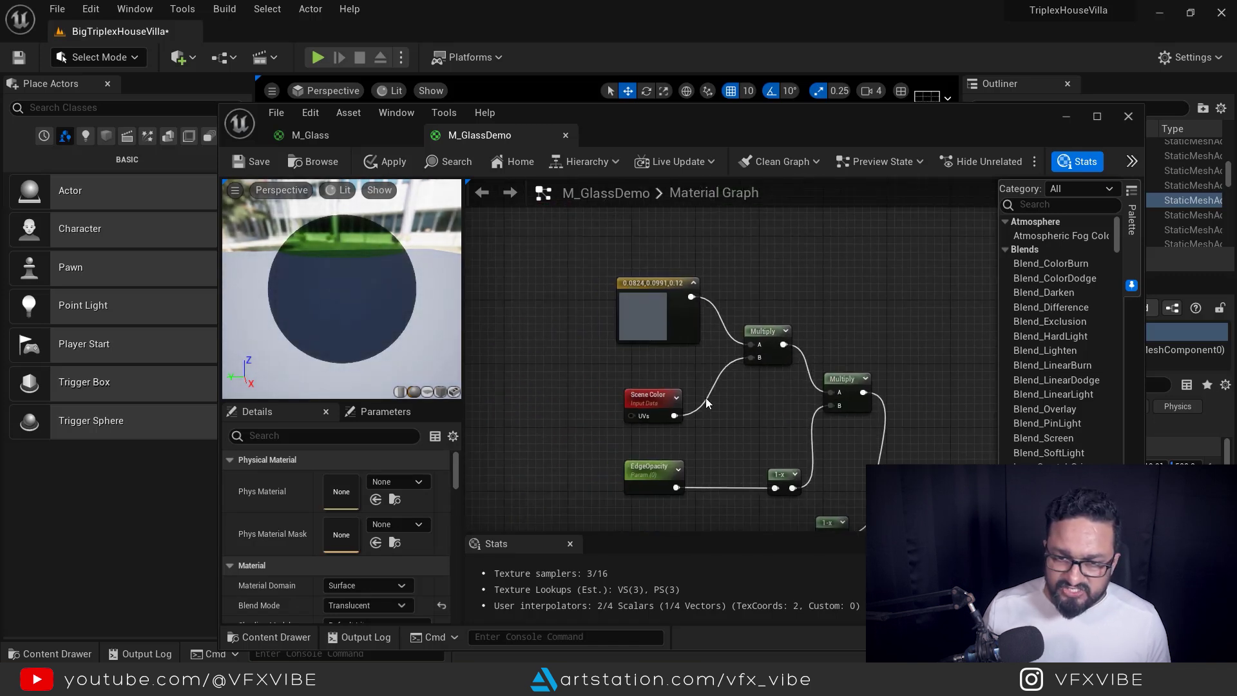
double_click(643, 325)
drag(842, 439, 864, 342)
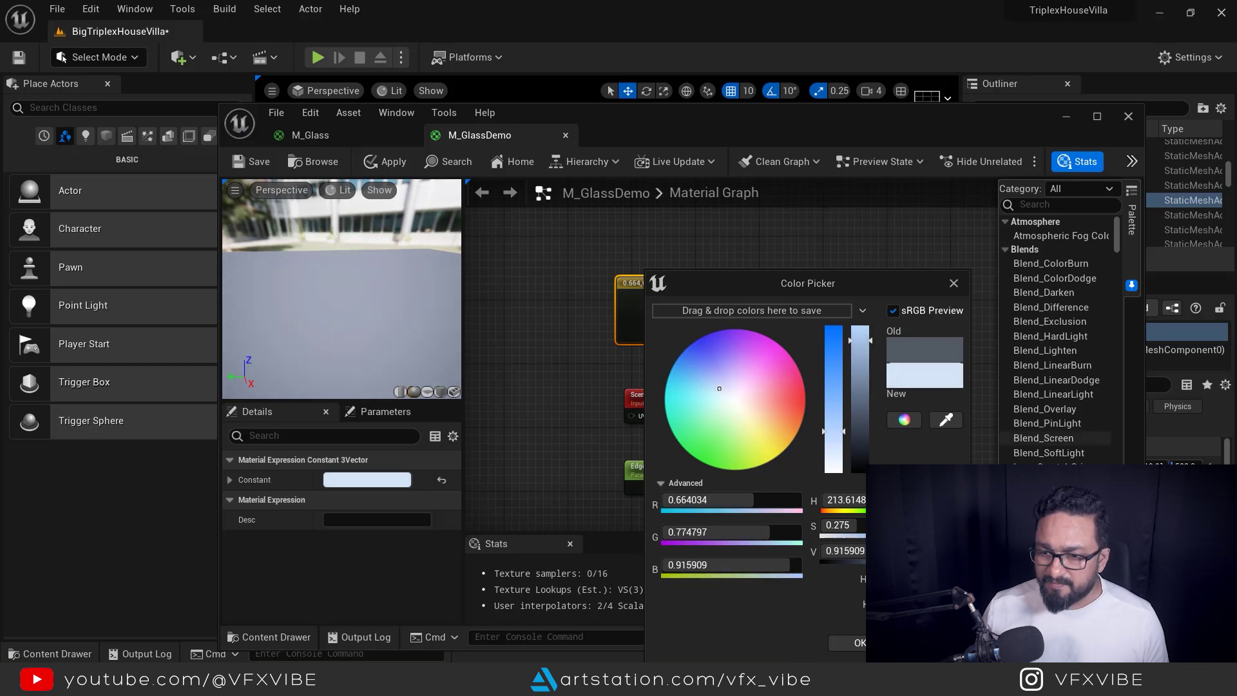
click(860, 643)
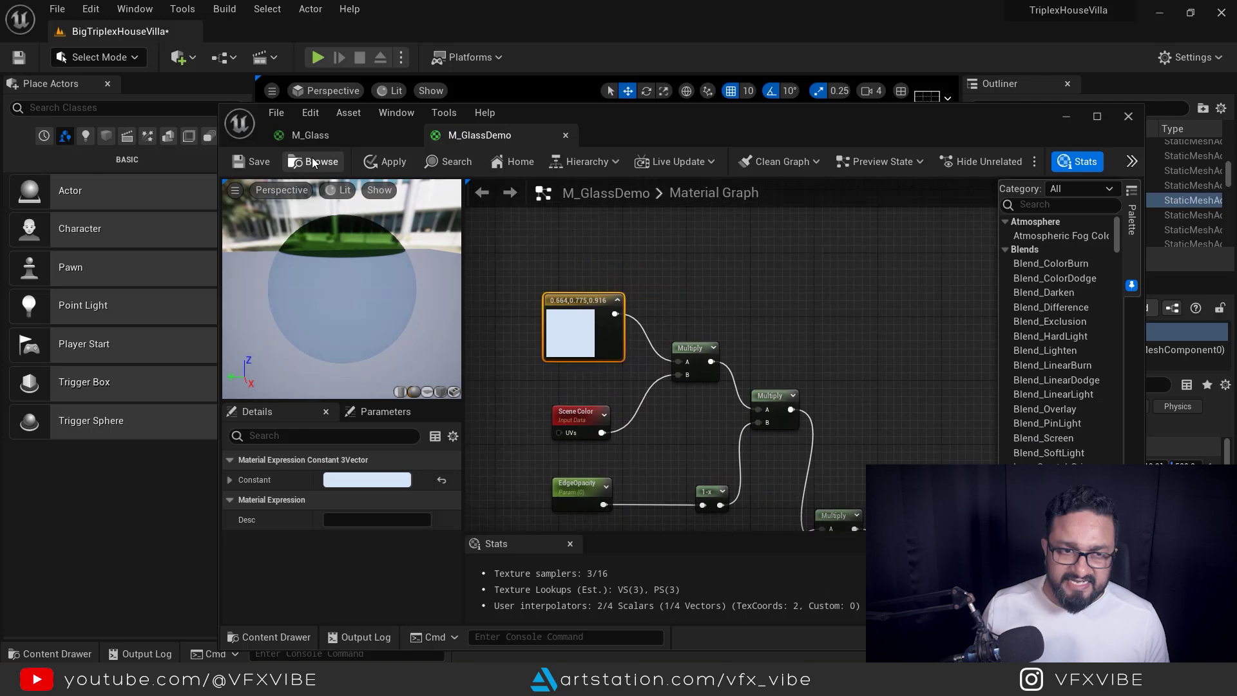
- Save the lighter-tinted M_GlassDemo and examine the tabletop's surface and edges from several angles in the villa scene
click(261, 163)
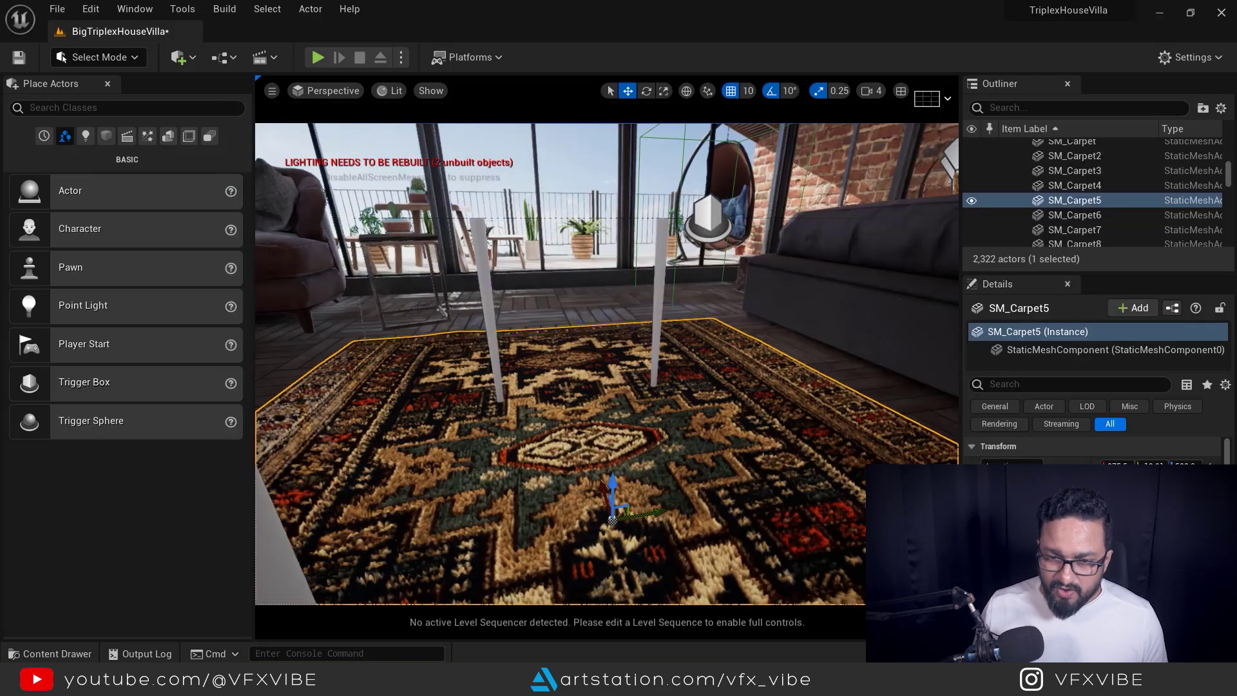
scroll(606, 364, down, 4)
alt+drag(607, 364, 690, 425)
alt+drag(270, 335, 219, 310)
alt+drag(727, 361, 760, 245)
alt+drag(206, 283, 696, 437)
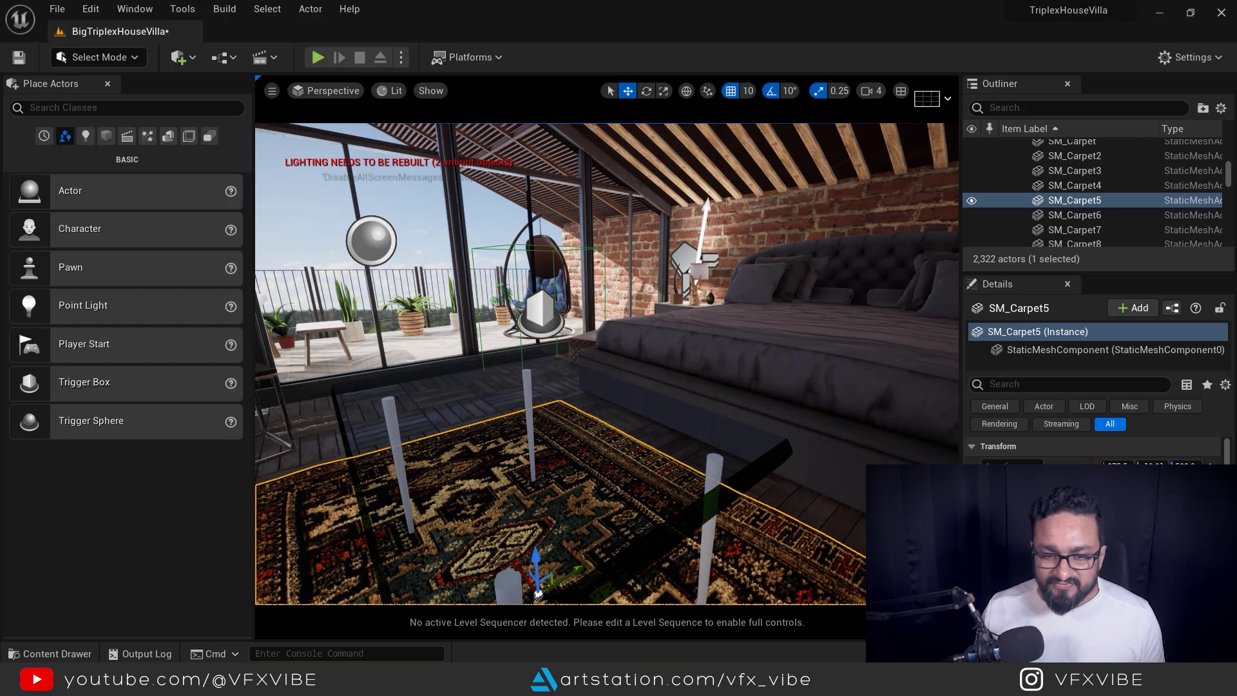
- Set M_GlassDemo's translucency Lighting Mode to Surface ForwardShading and check the reflections on the preview sphere
mouse_move(551, 683)
click(629, 618)
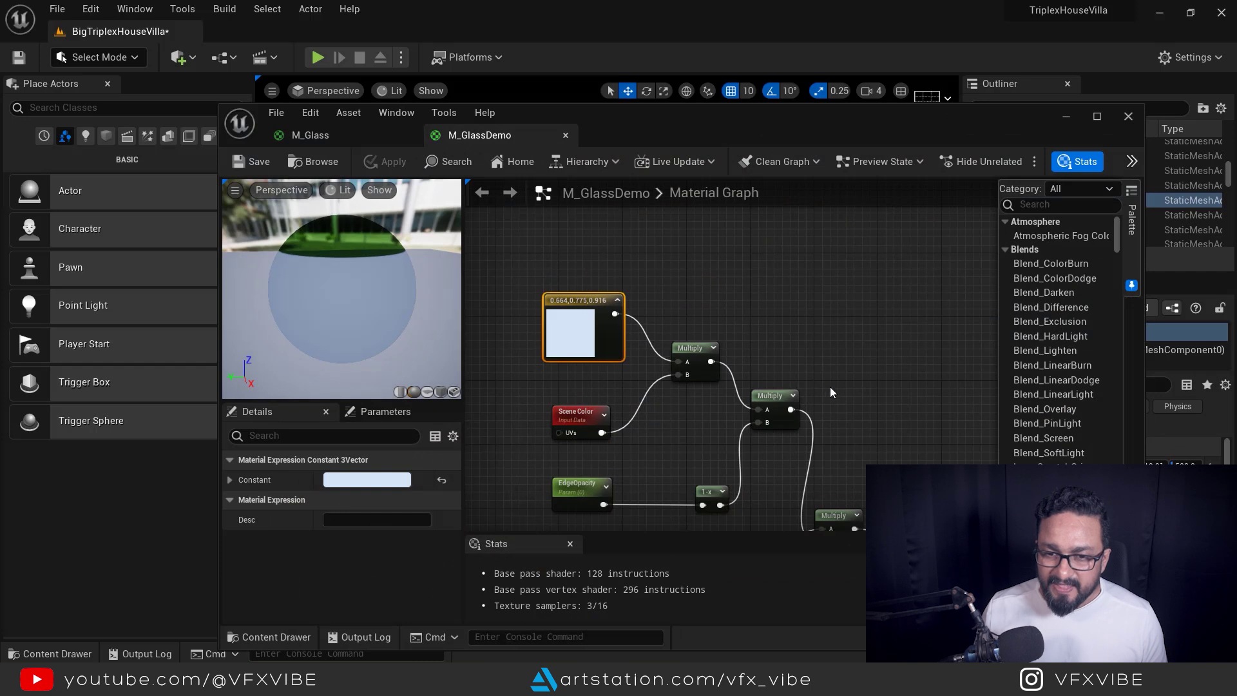
scroll(830, 387, down, 4)
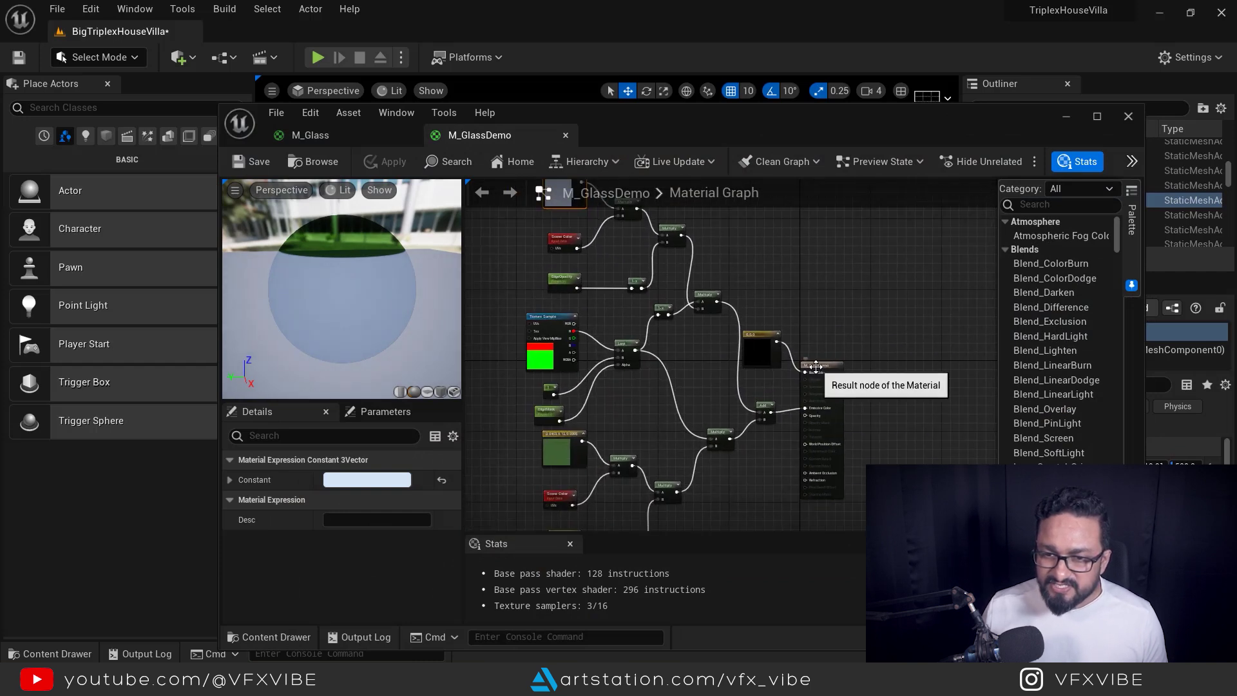
click(816, 369)
scroll(284, 540, down, 8)
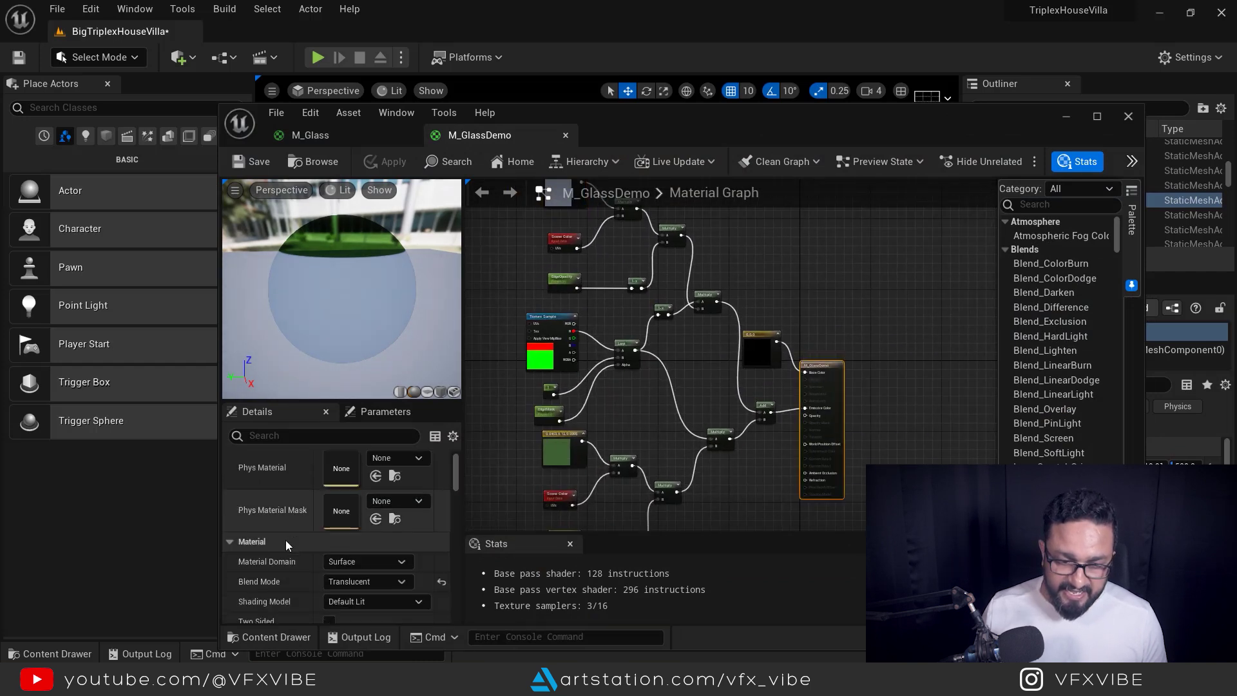
scroll(283, 551, down, 1)
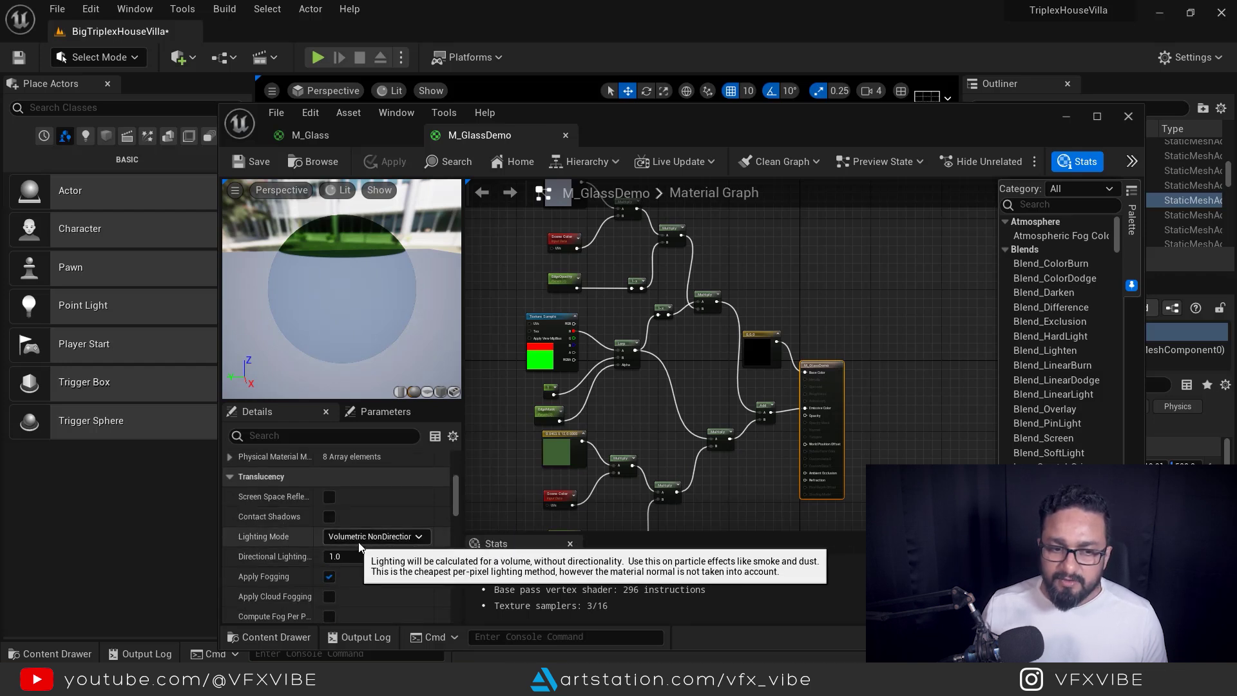
click(404, 537)
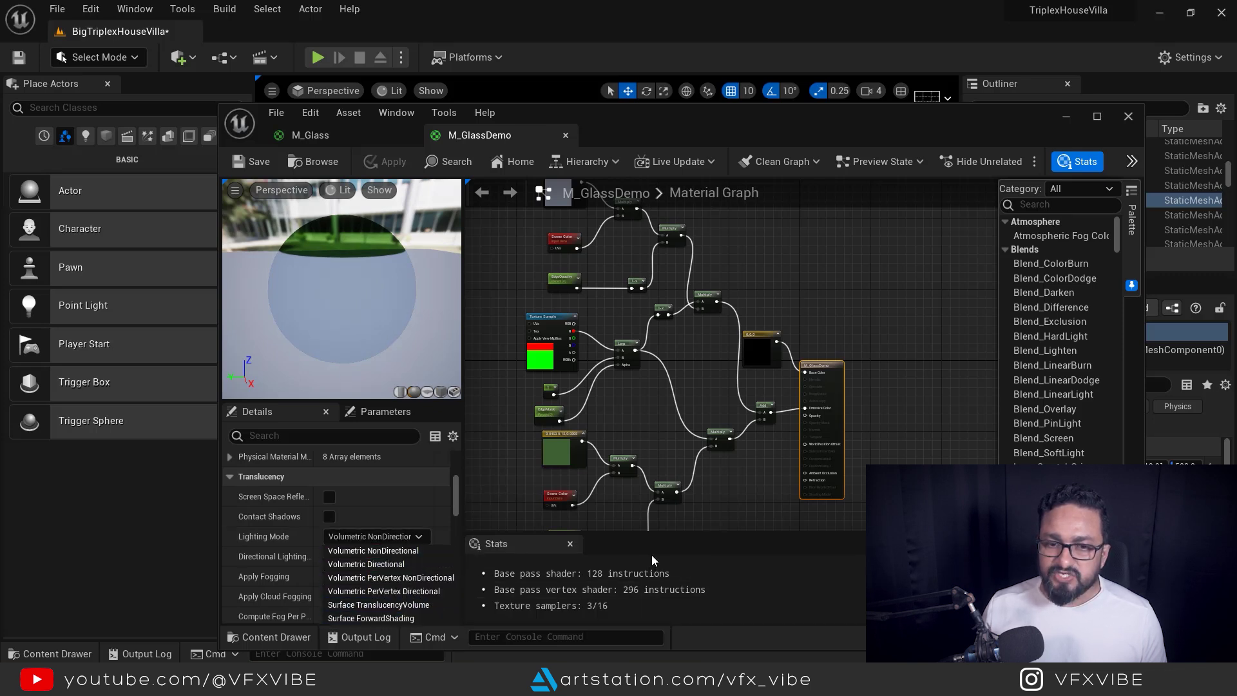
click(370, 617)
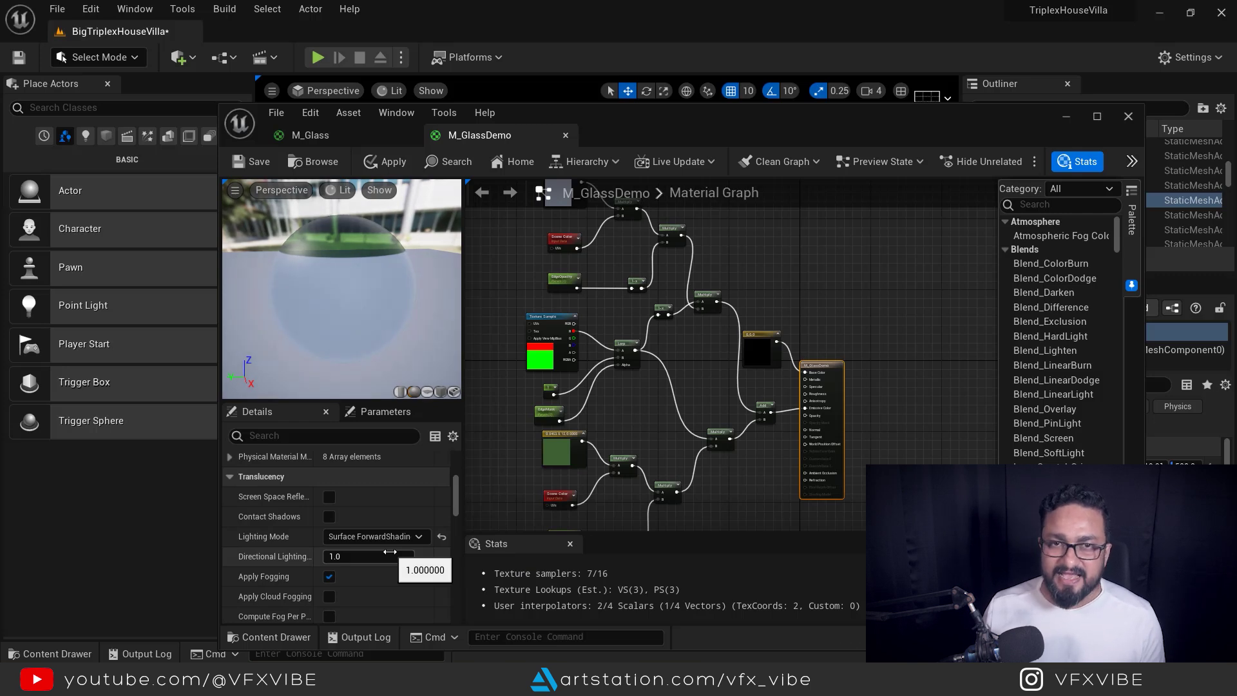
drag(334, 295, 412, 264)
drag(315, 361, 268, 554)
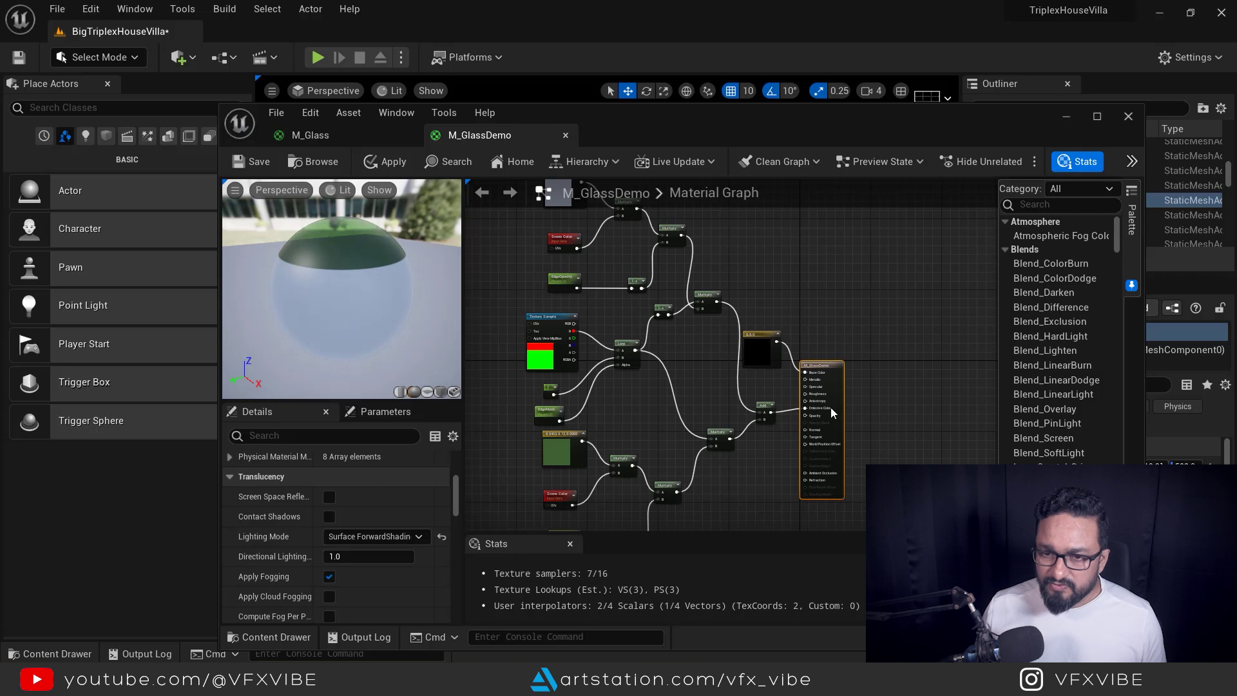
- Make the M_GlassDemo material Two Sided
scroll(831, 408, up, 4)
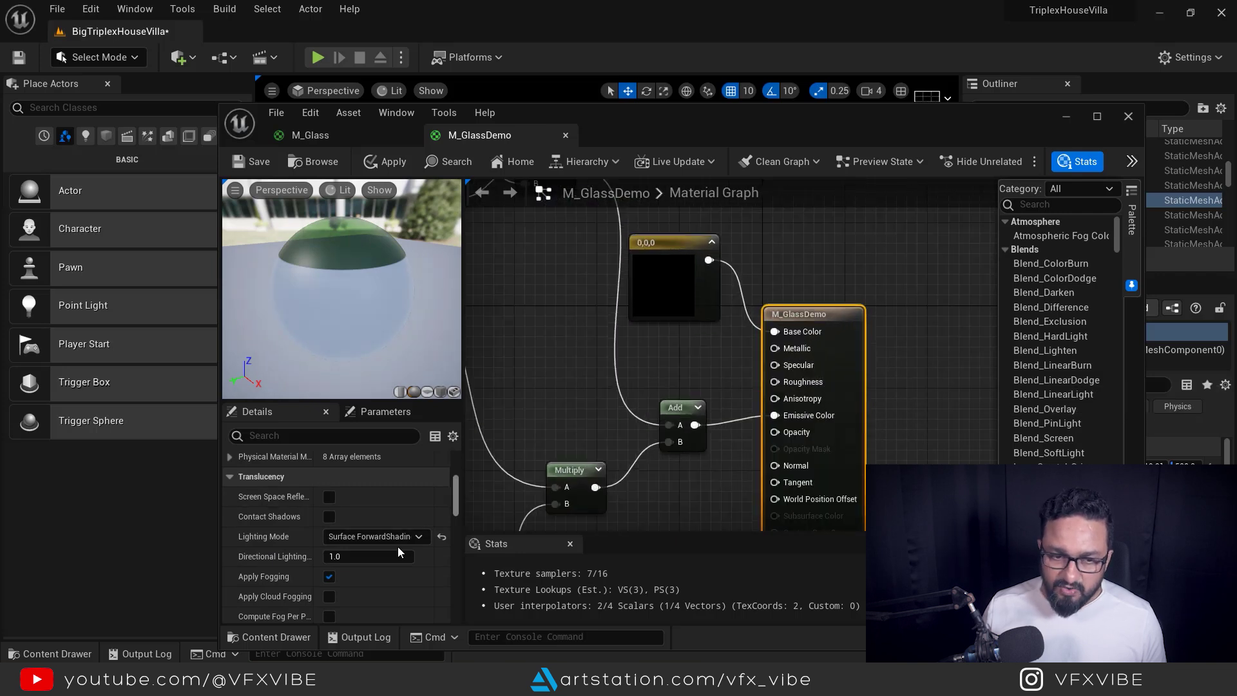
scroll(381, 542, up, 5)
scroll(389, 551, up, 2)
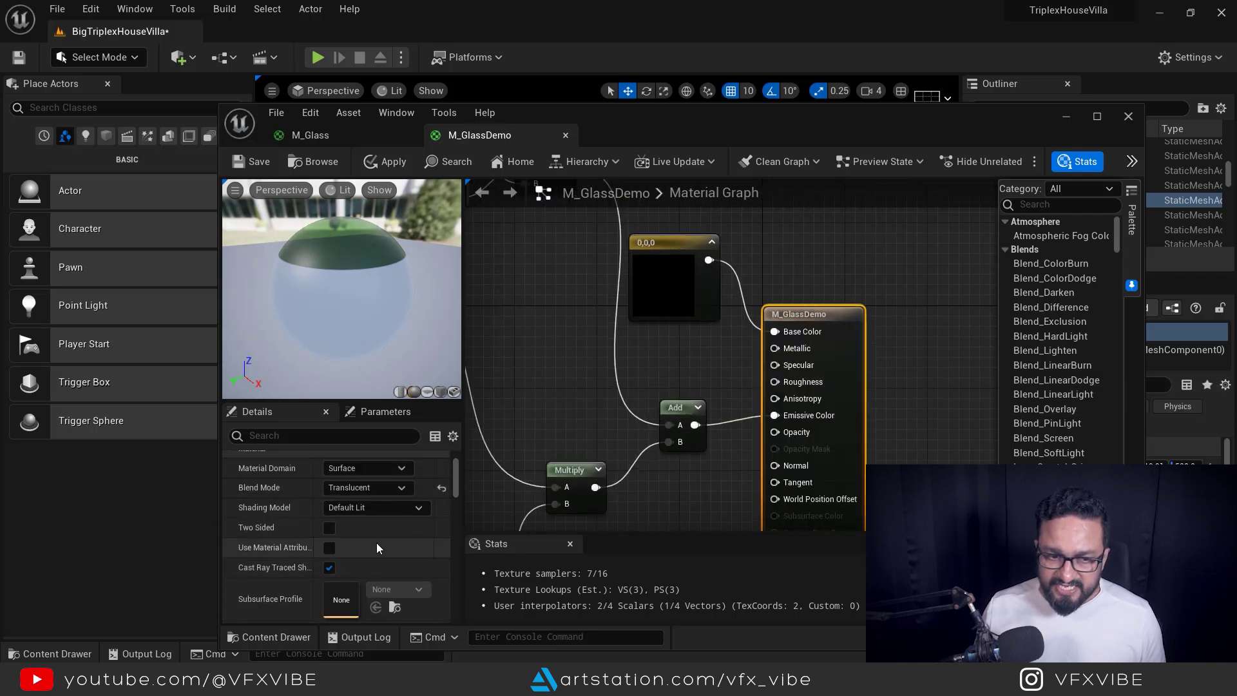
click(329, 527)
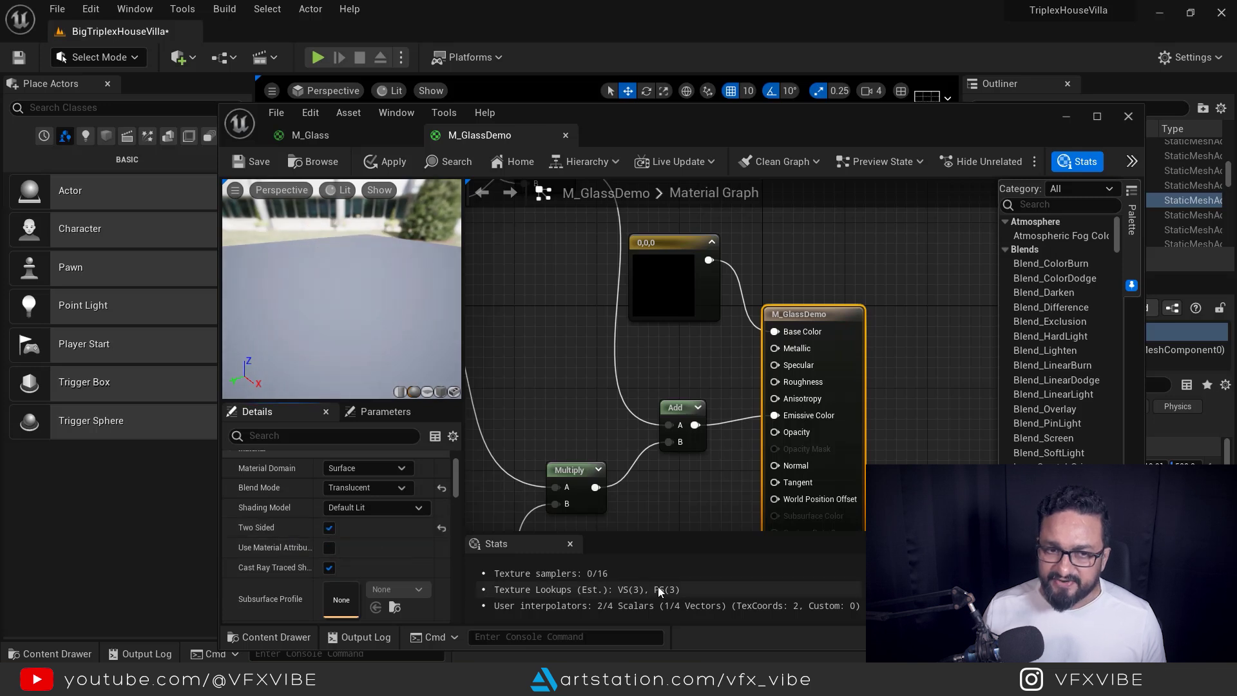
- Add a constant of 0 to the material's Roughness input and convert it to a parameter named Roughness
right_drag(696, 344, 735, 351)
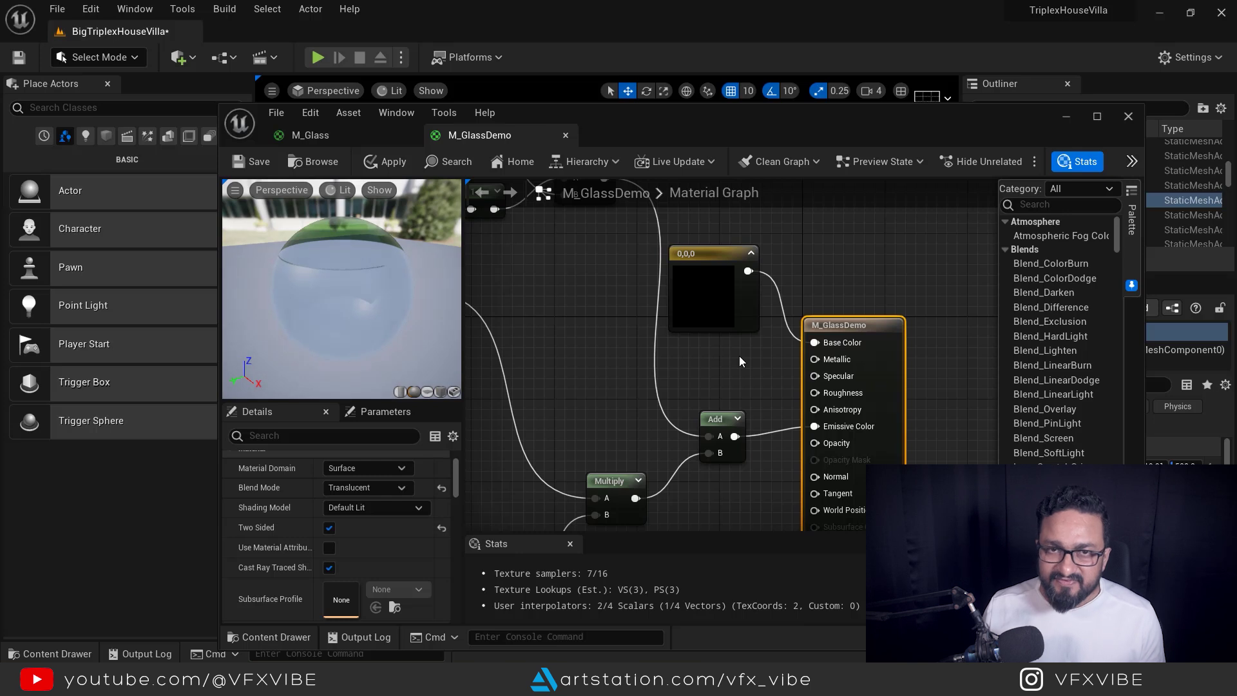
drag(717, 260, 726, 249)
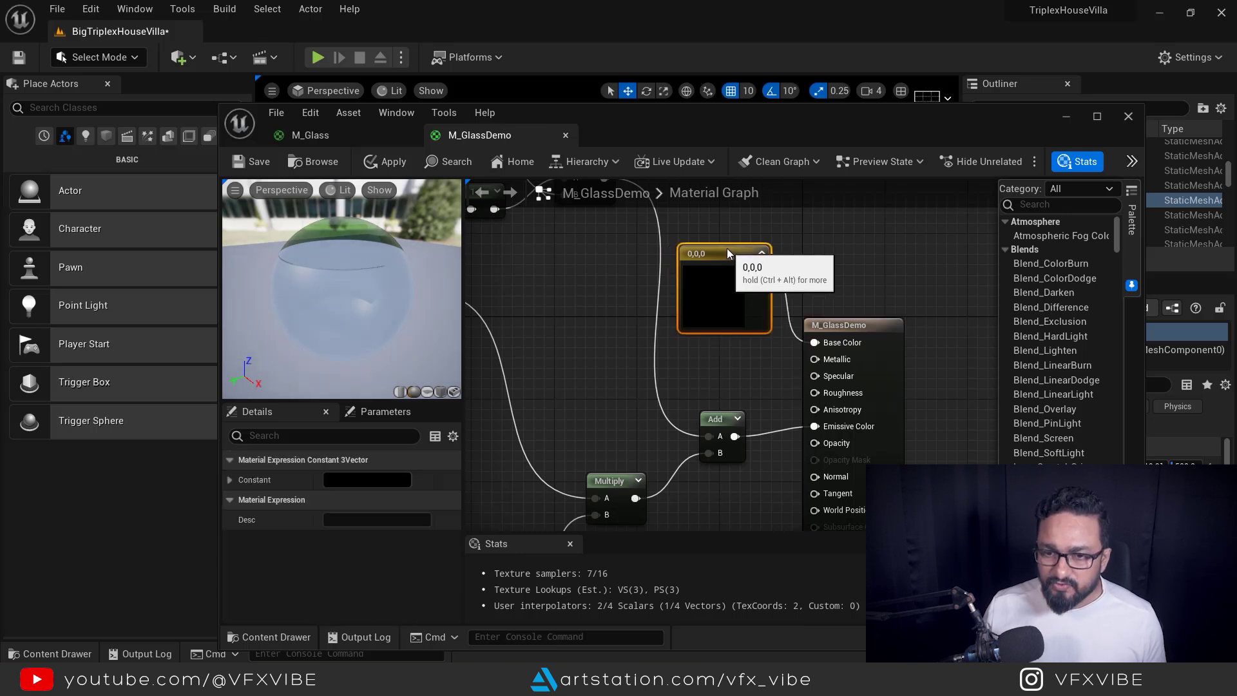
click(732, 371)
key(1)
click(733, 372)
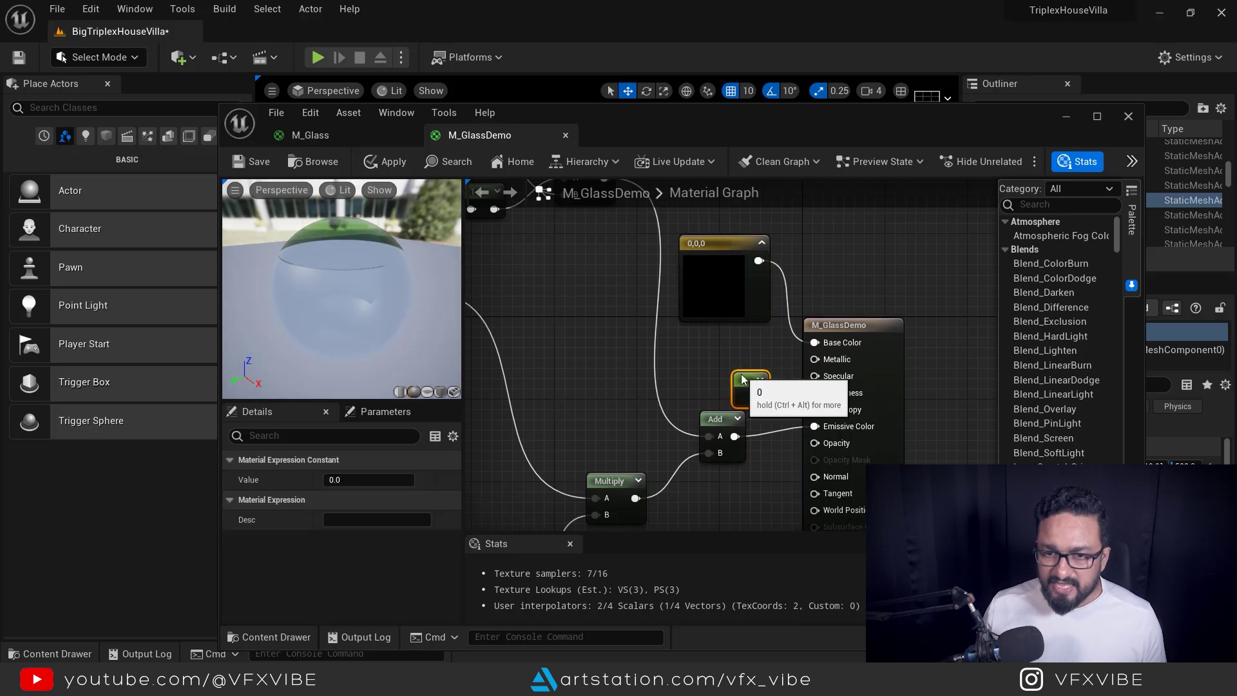
drag(742, 379, 814, 392)
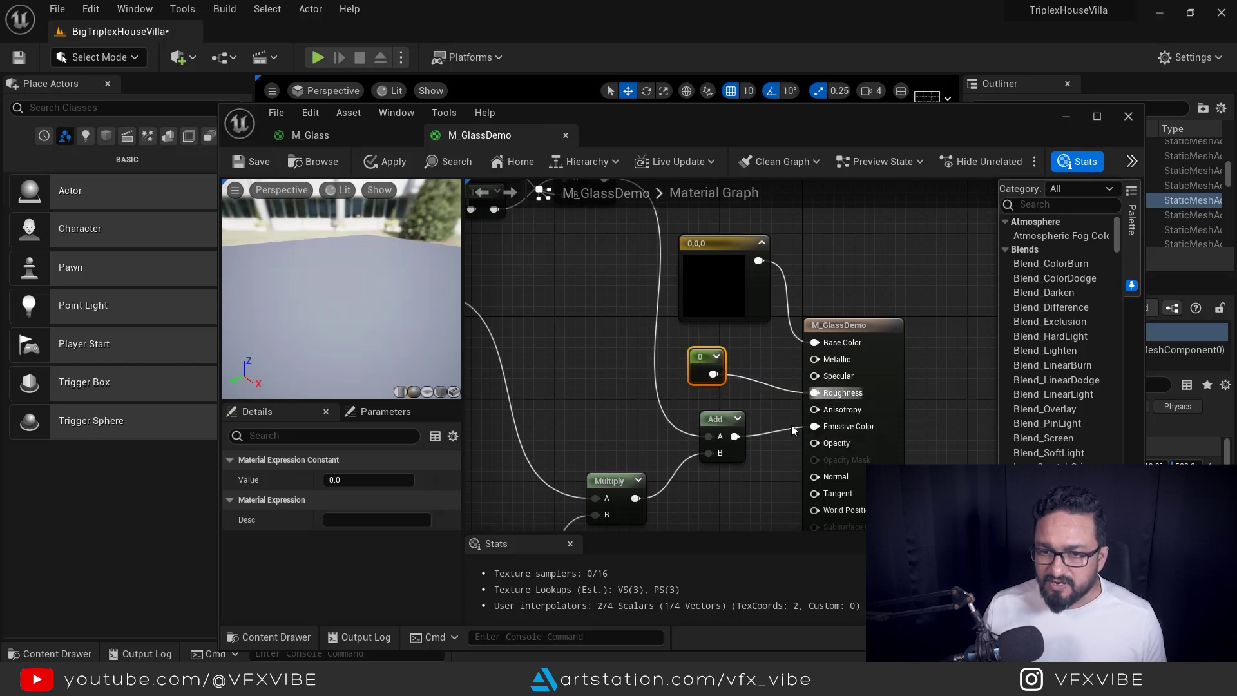
right_click(710, 356)
click(757, 68)
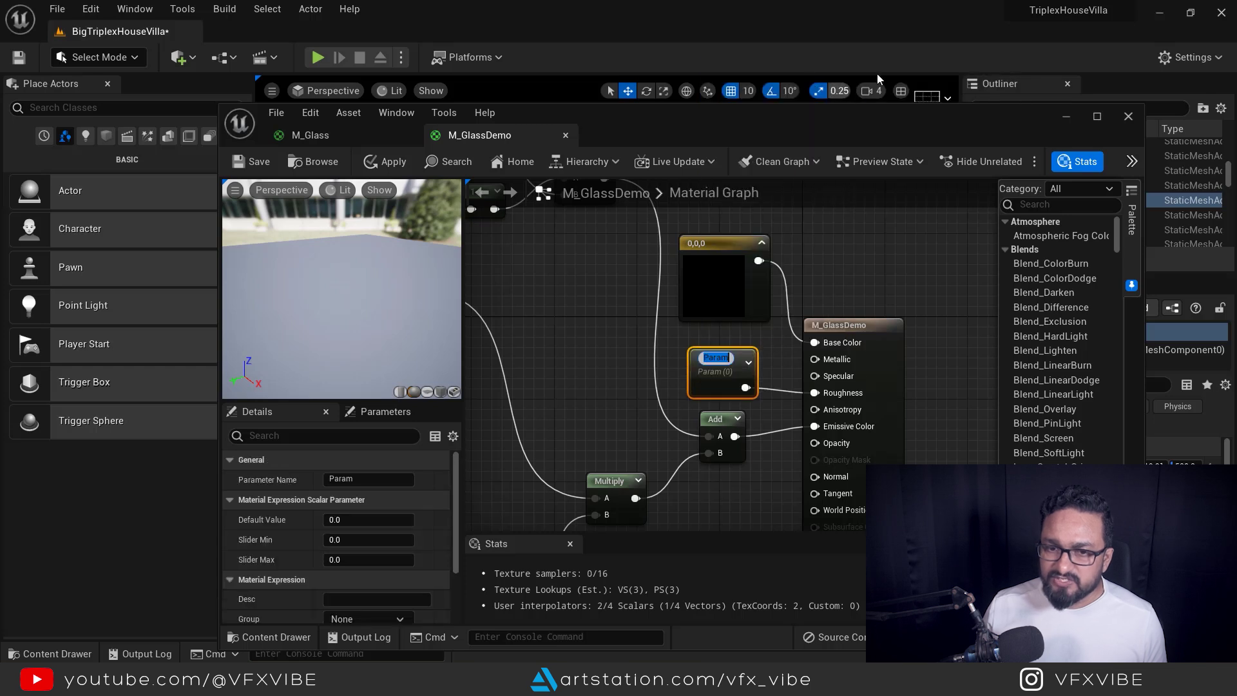
text(Roughness)
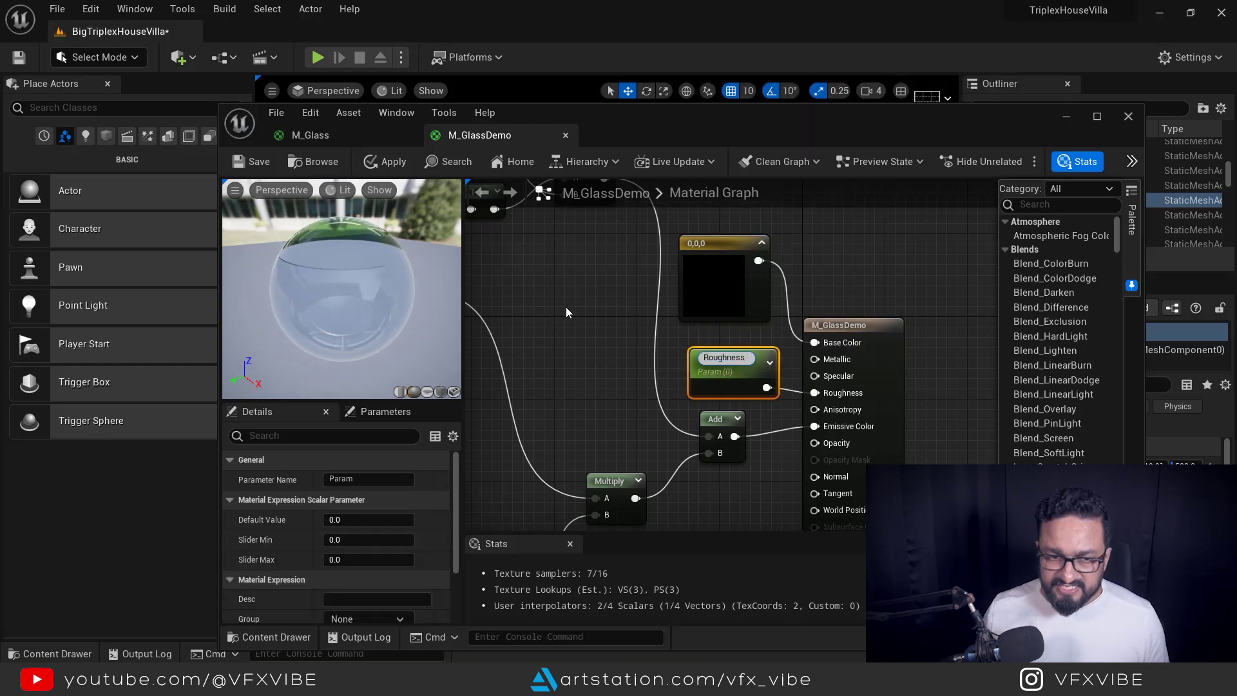
click(567, 308)
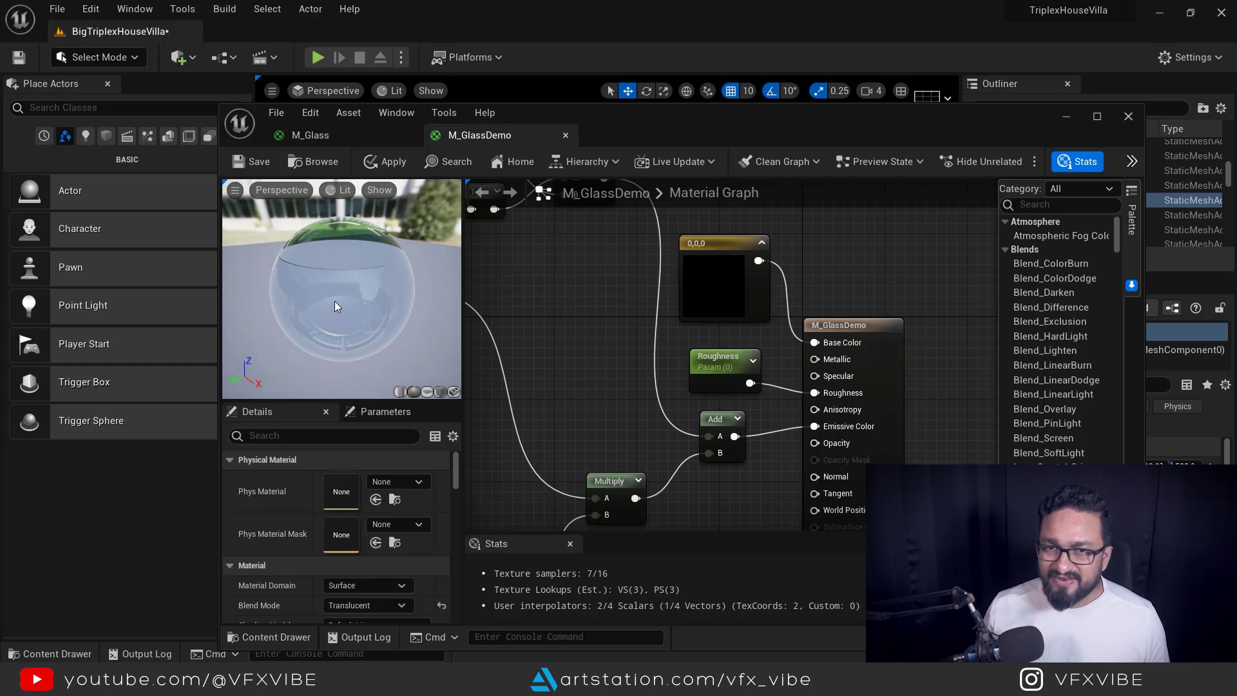
- Save M_GlassDemo with its new Roughness parameter and examine the glass tabletop's reflections from several angles in the villa scene
click(258, 163)
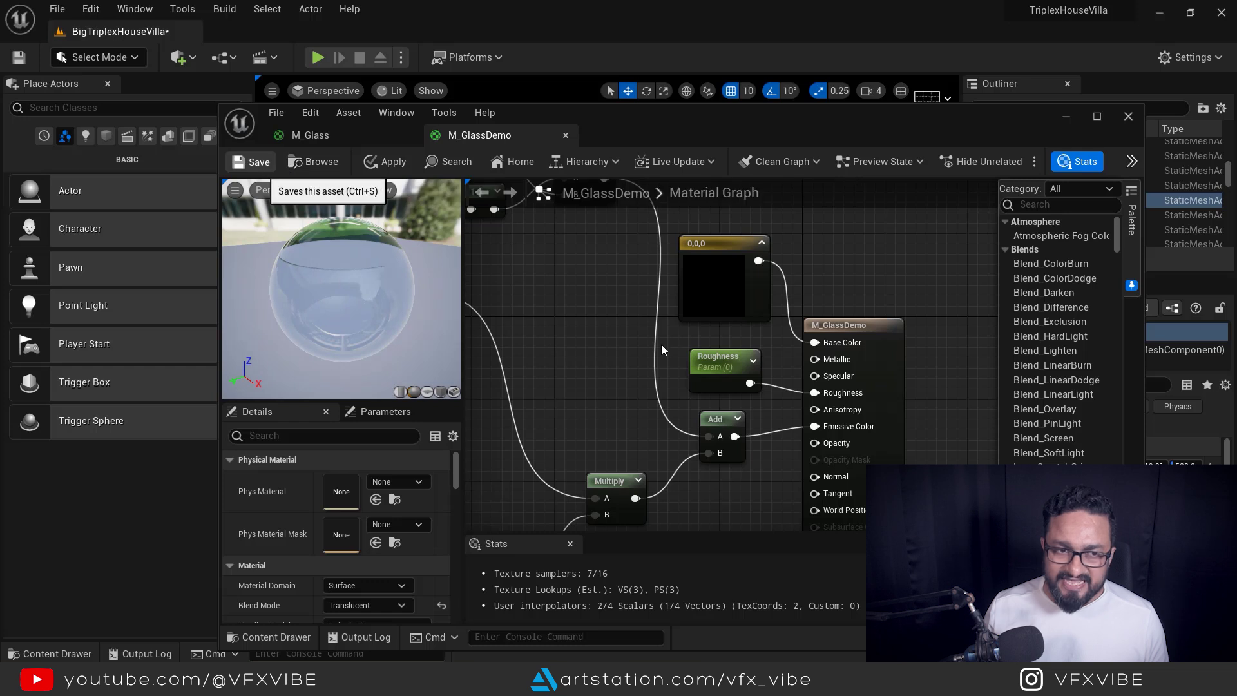
click(1067, 118)
right_drag(607, 363, 561, 361)
right_drag(519, 457, 519, 458)
middle_drag(520, 457, 532, 406)
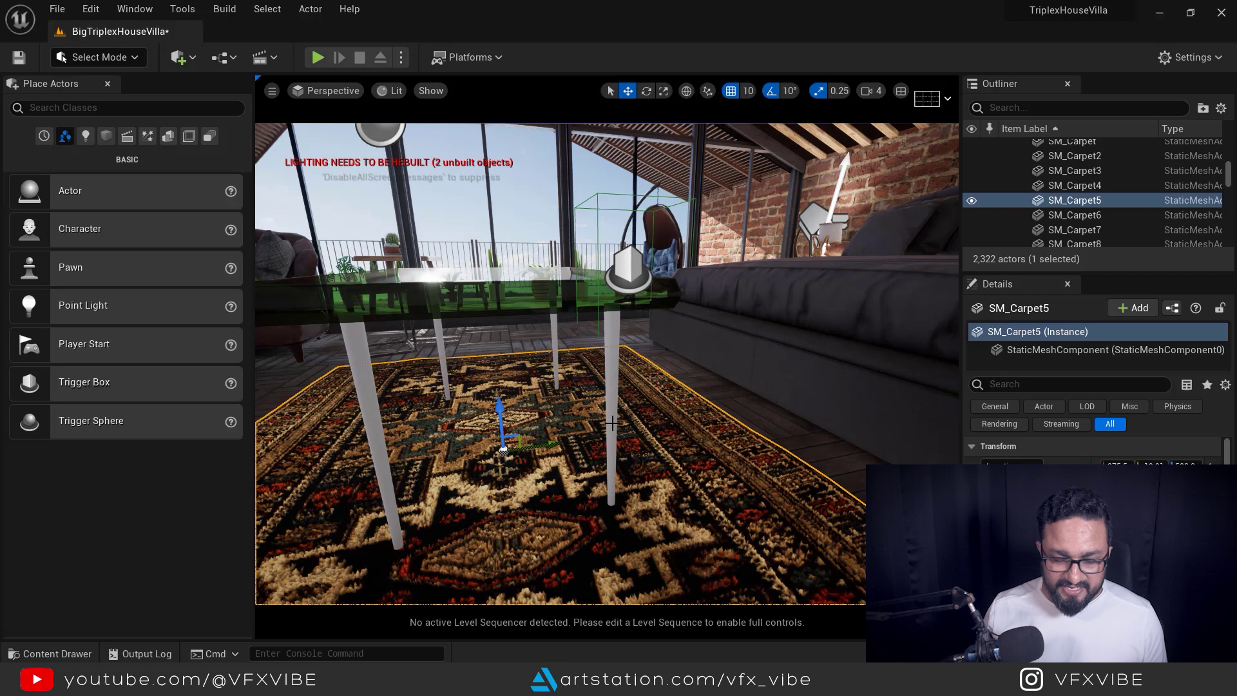
right_drag(607, 389, 574, 422)
scroll(633, 330, down, 5)
scroll(632, 329, up, 4)
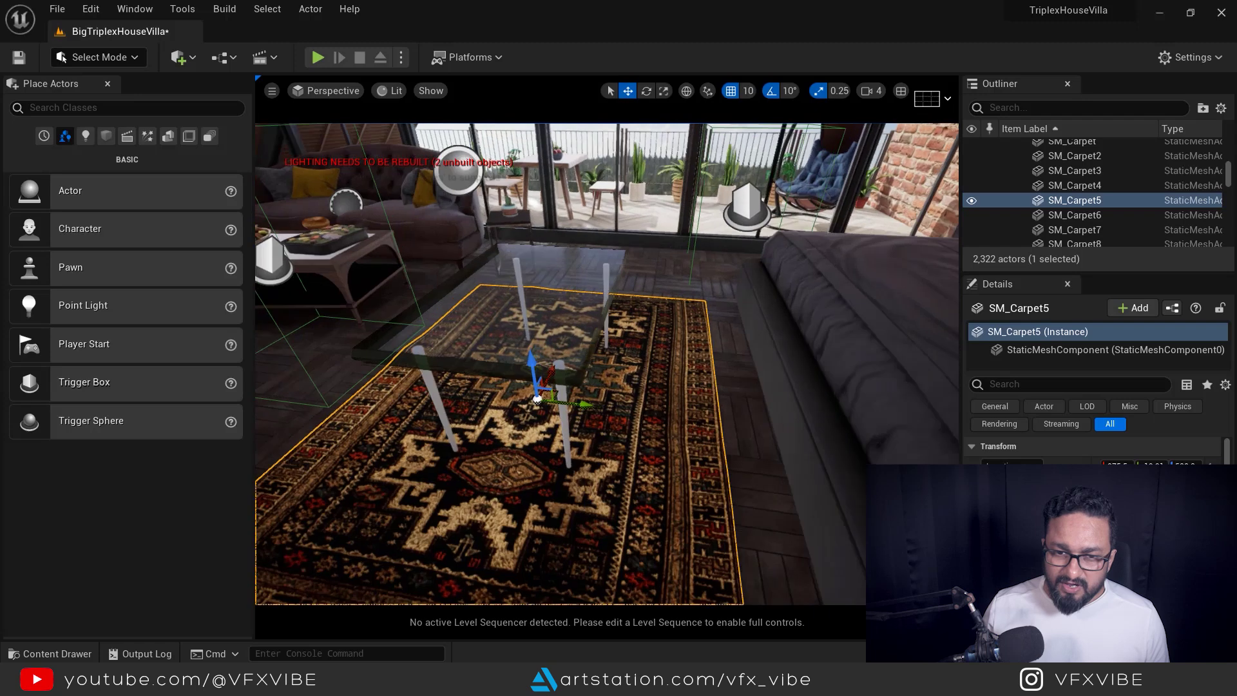
right_drag(633, 330, 622, 328)
mouse_move(627, 304)
right_down()
mouse_move(650, 265)
mouse_move(626, 301)
right_up()
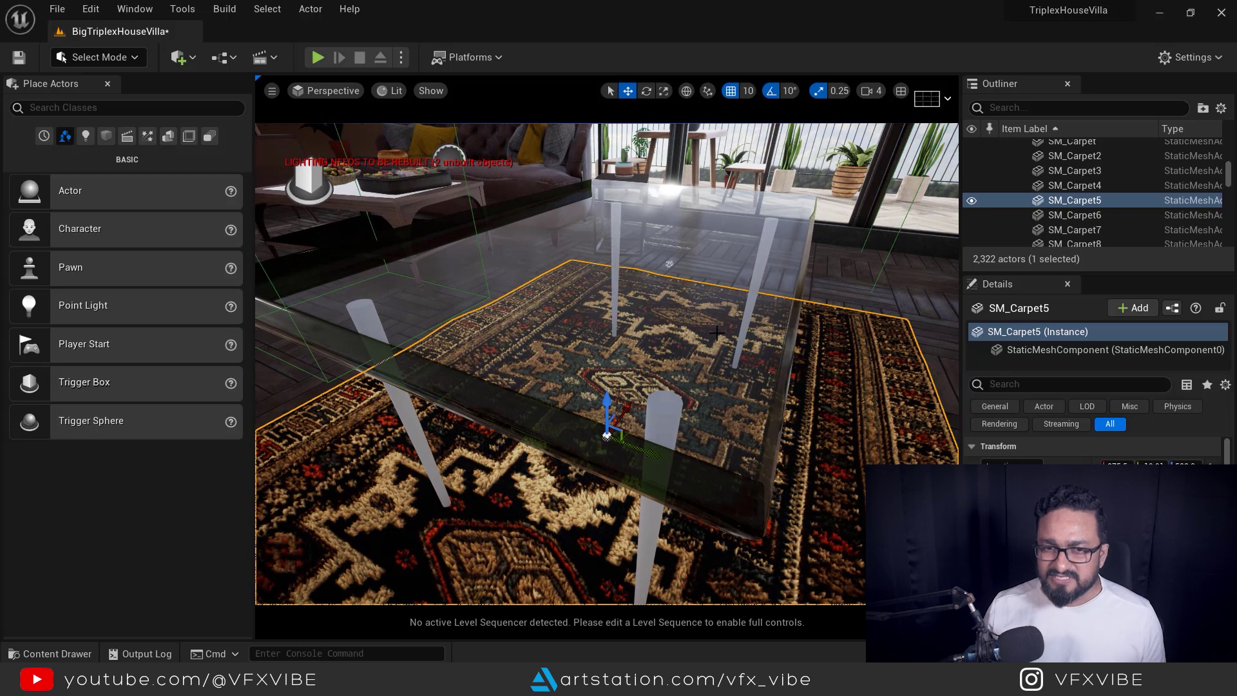
right_drag(720, 353, 724, 372)
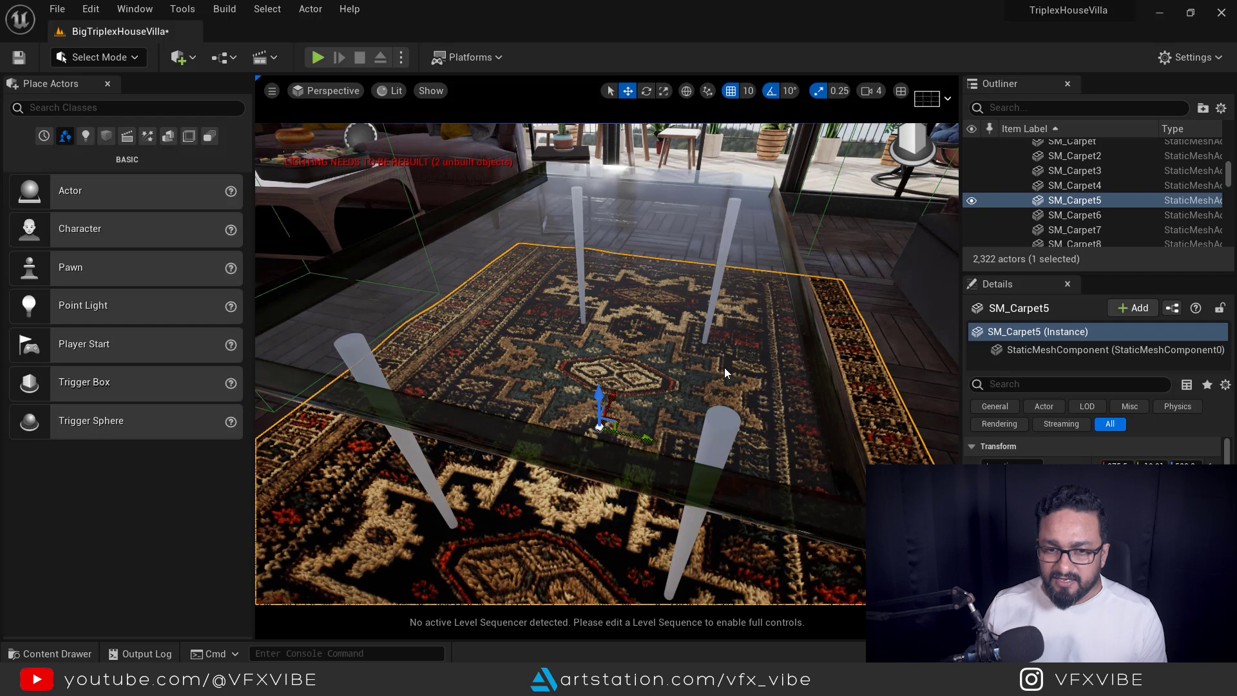
right_drag(724, 373, 682, 370)
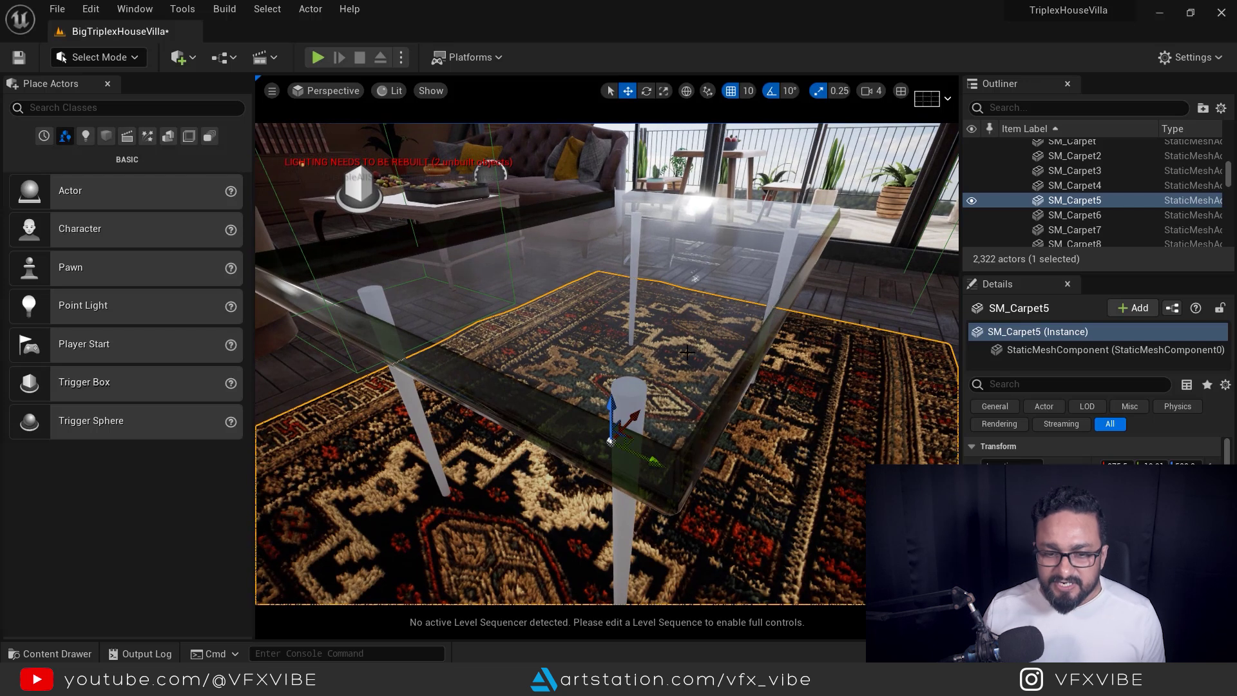
- Add the second texture from the Megascans Mud_Stain surface to M_GlassDemo's graph as a Texture Sample, and arrange it beside the Roughness parameter
mouse_move(618, 680)
click(617, 624)
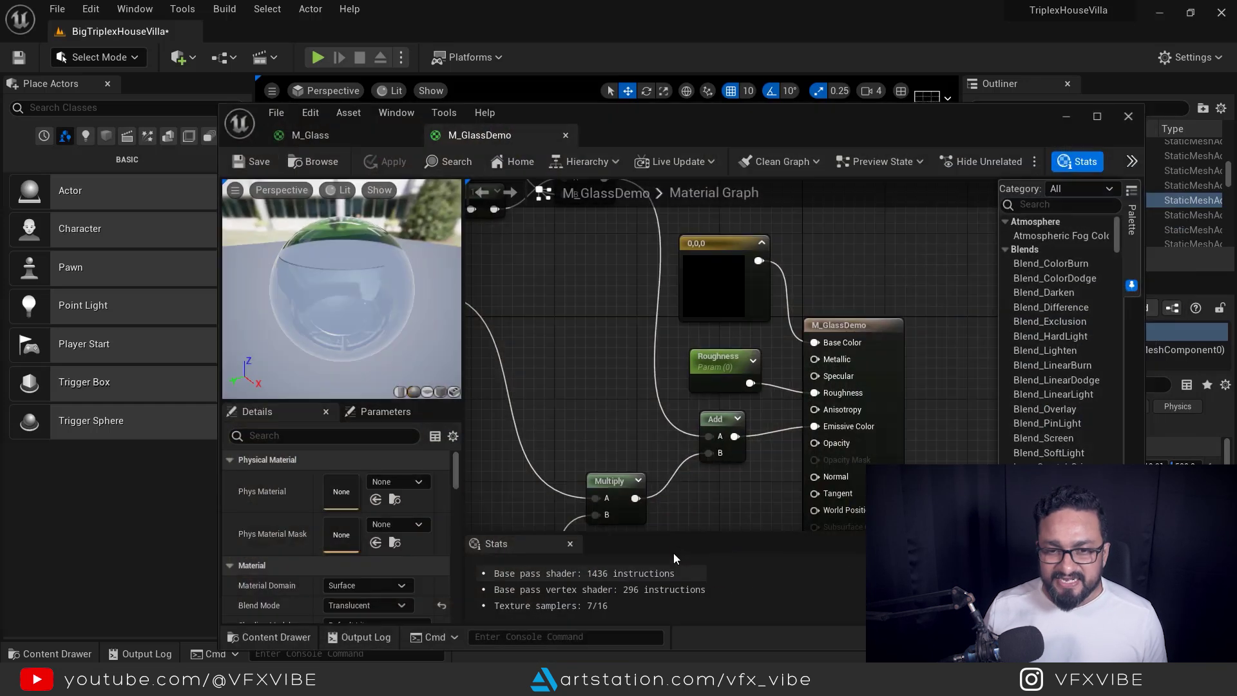
drag(652, 320, 597, 316)
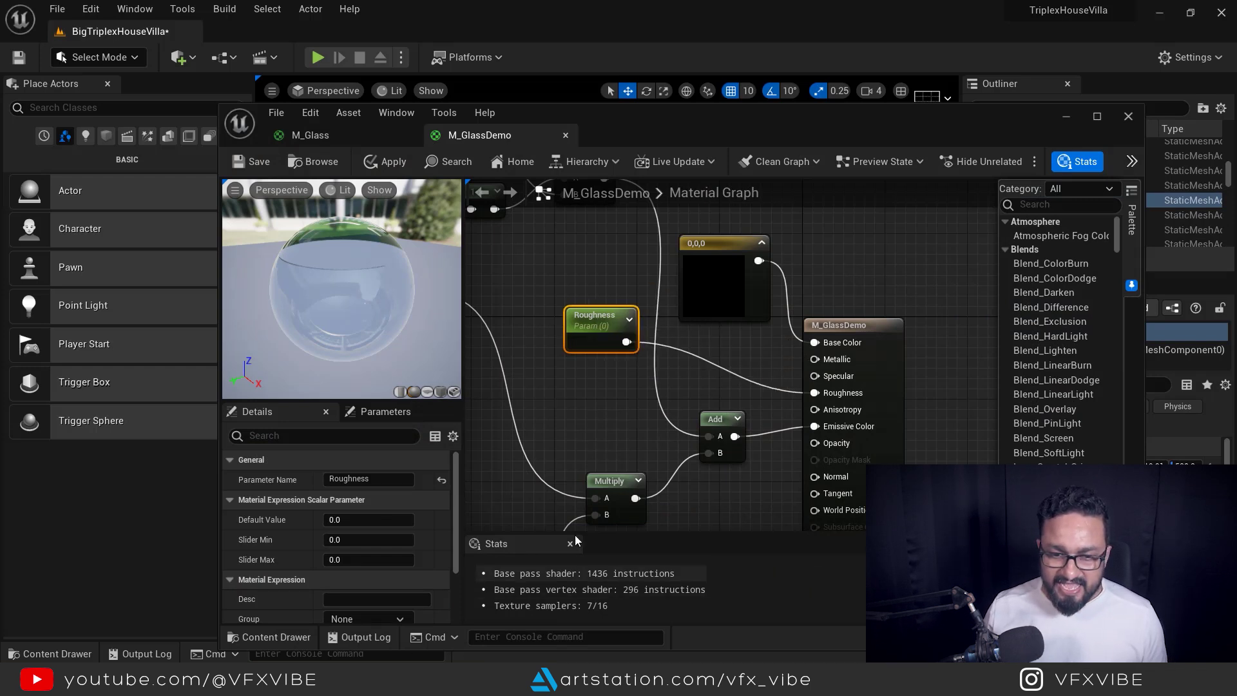
key(ctrl+space)
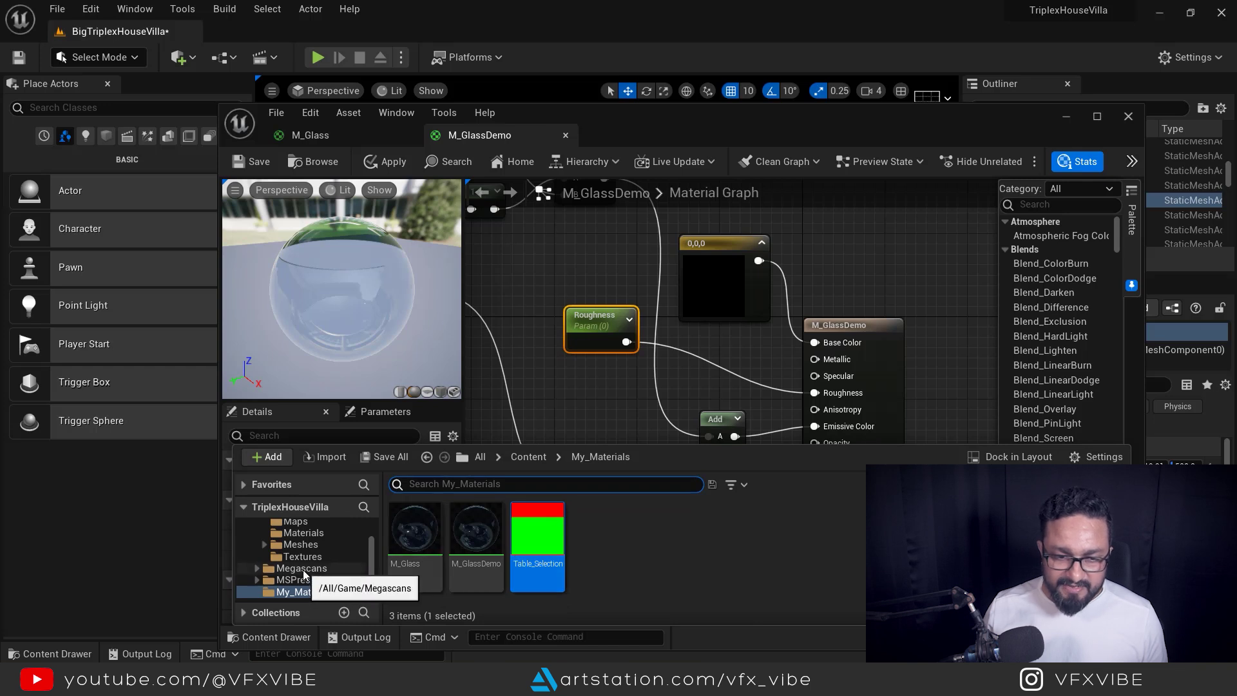
click(304, 573)
double_click(413, 531)
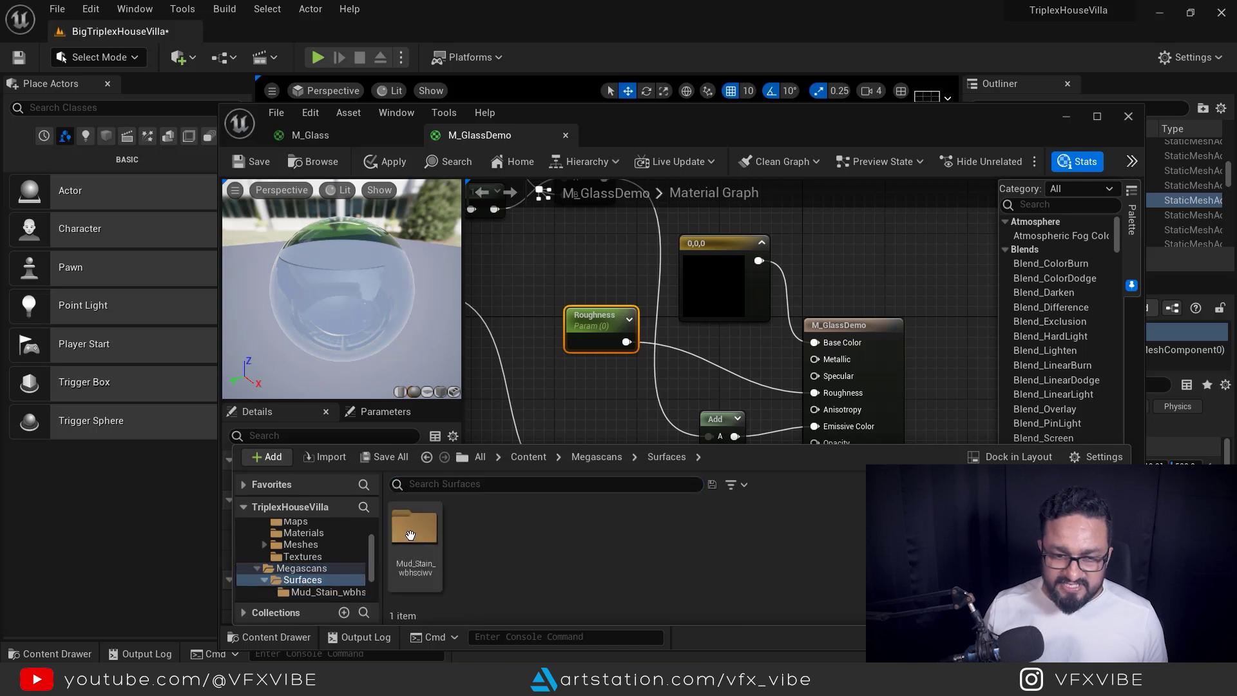
double_click(410, 536)
drag(476, 538, 544, 244)
right_drag(718, 334, 829, 403)
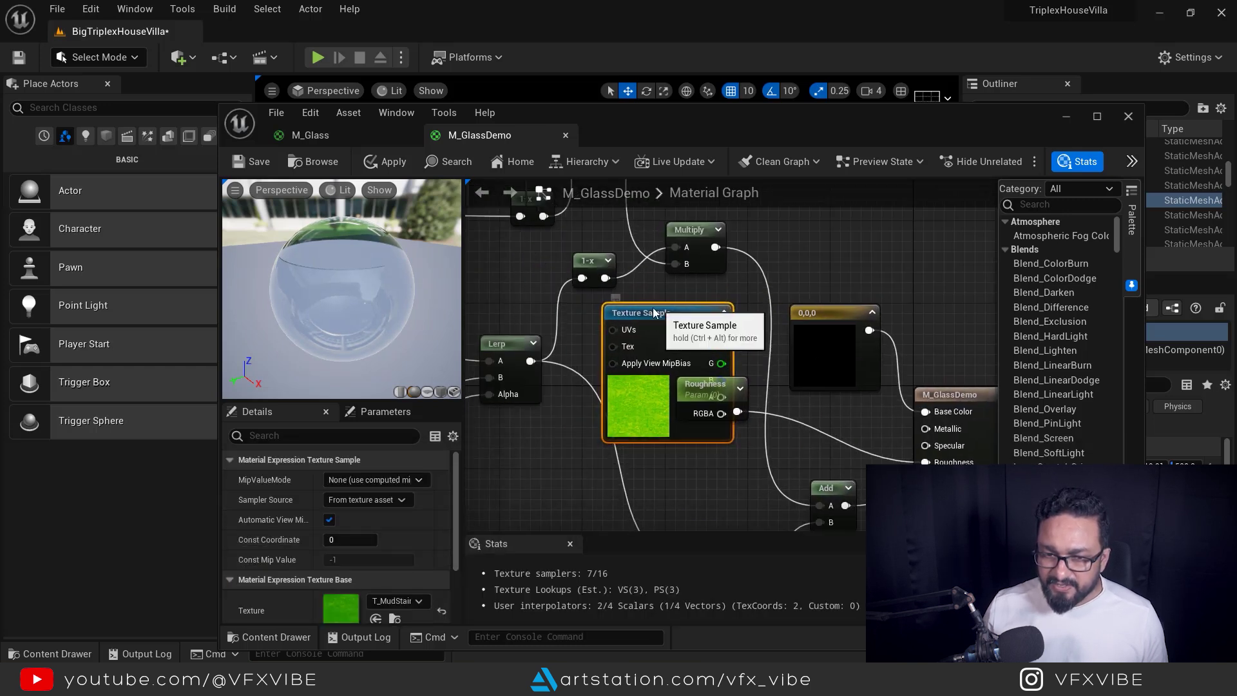
drag(654, 314, 603, 333)
drag(710, 396, 721, 449)
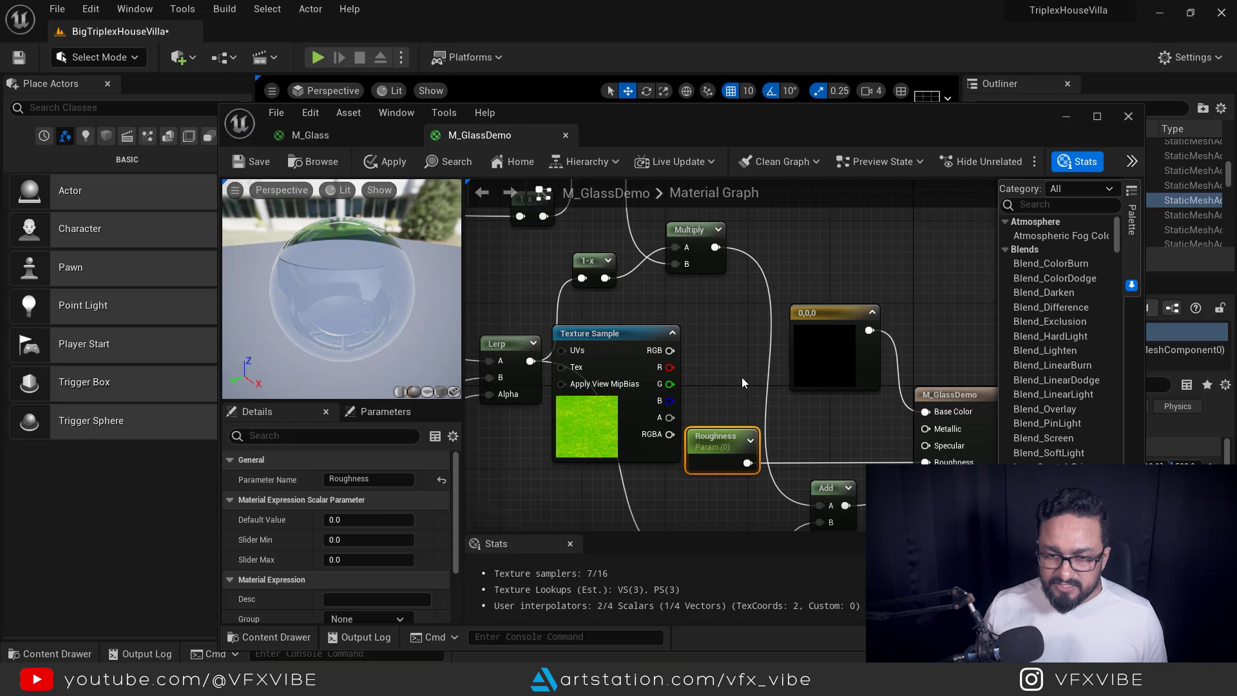
- Multiply the mud stain texture's R channel by the Roughness parameter, feed the result into the material's Roughness input, and check the preview sphere
drag(669, 367, 745, 384)
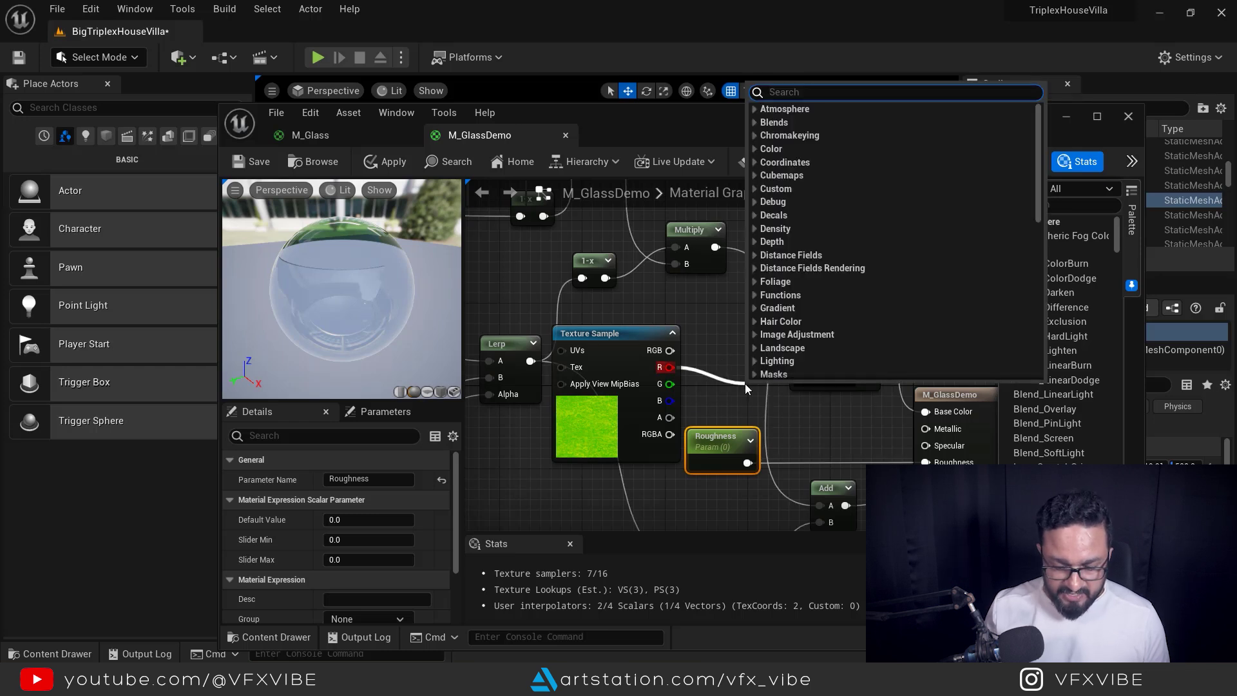
text(mult)
click(791, 201)
drag(724, 455, 926, 462)
drag(775, 395, 788, 397)
drag(623, 338, 685, 340)
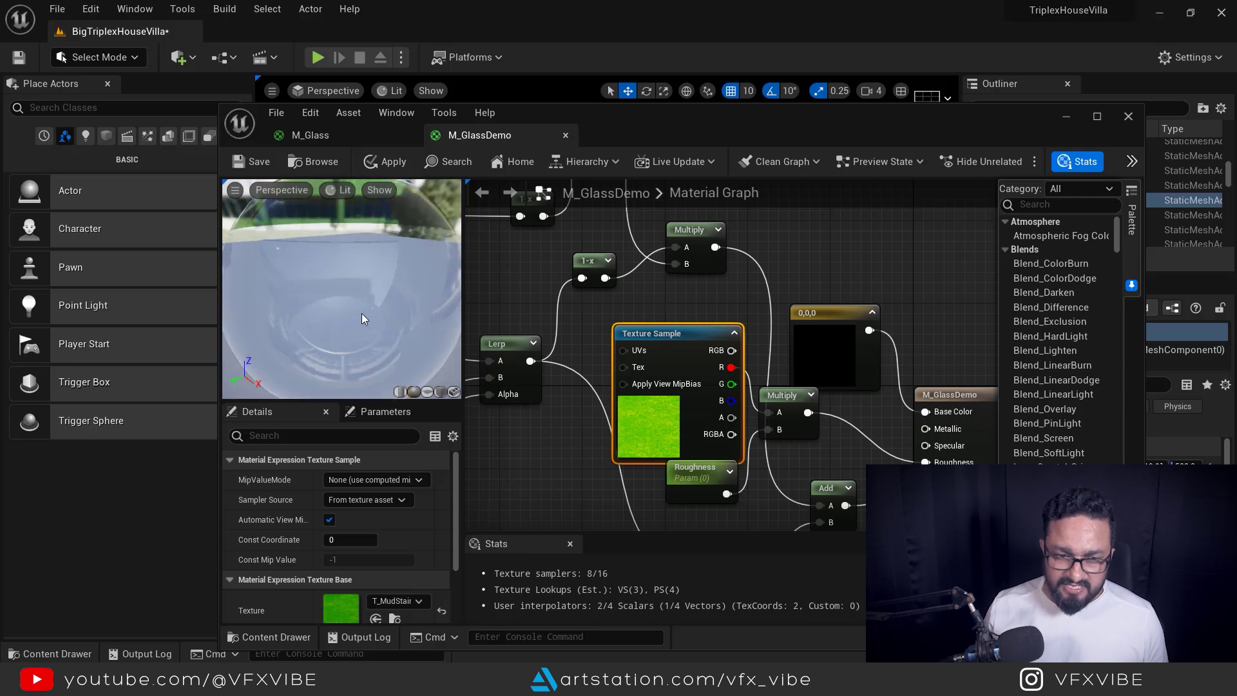
scroll(400, 348, down, 5)
drag(393, 346, 309, 296)
drag(393, 386, 399, 367)
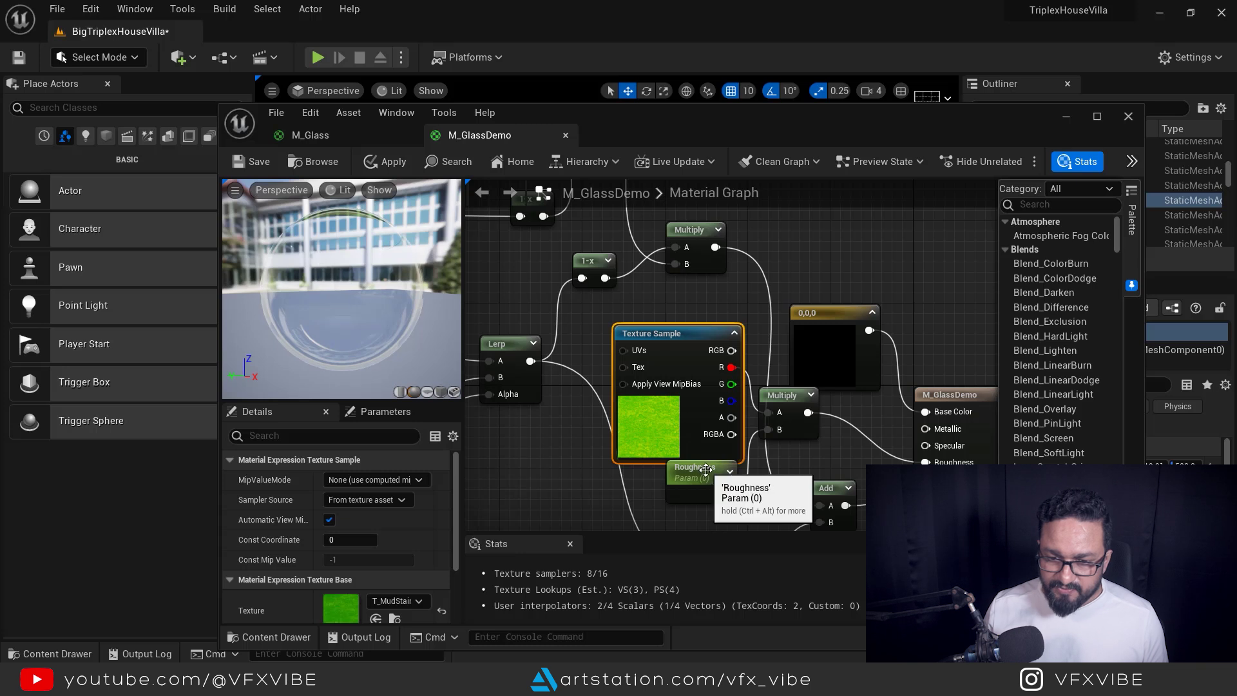
- Set the Roughness parameter's default value to 1, save the material, and inspect the tabletop in the villa scene
click(713, 492)
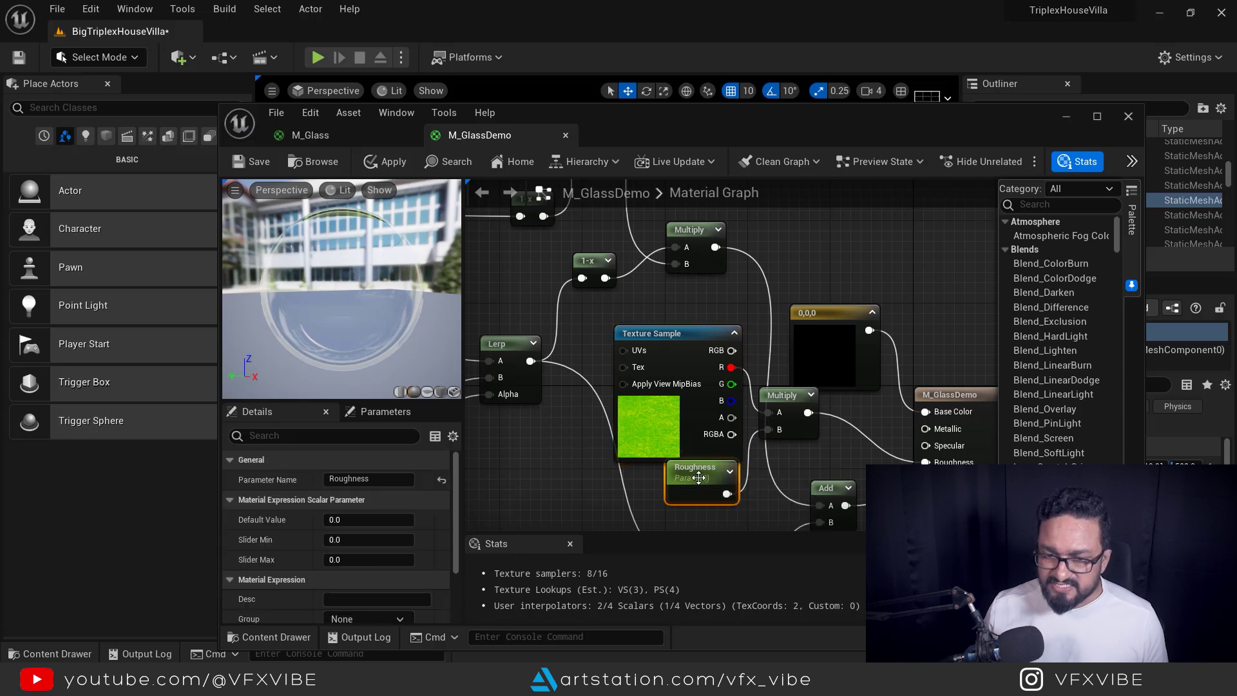
drag(697, 486, 676, 496)
click(369, 520)
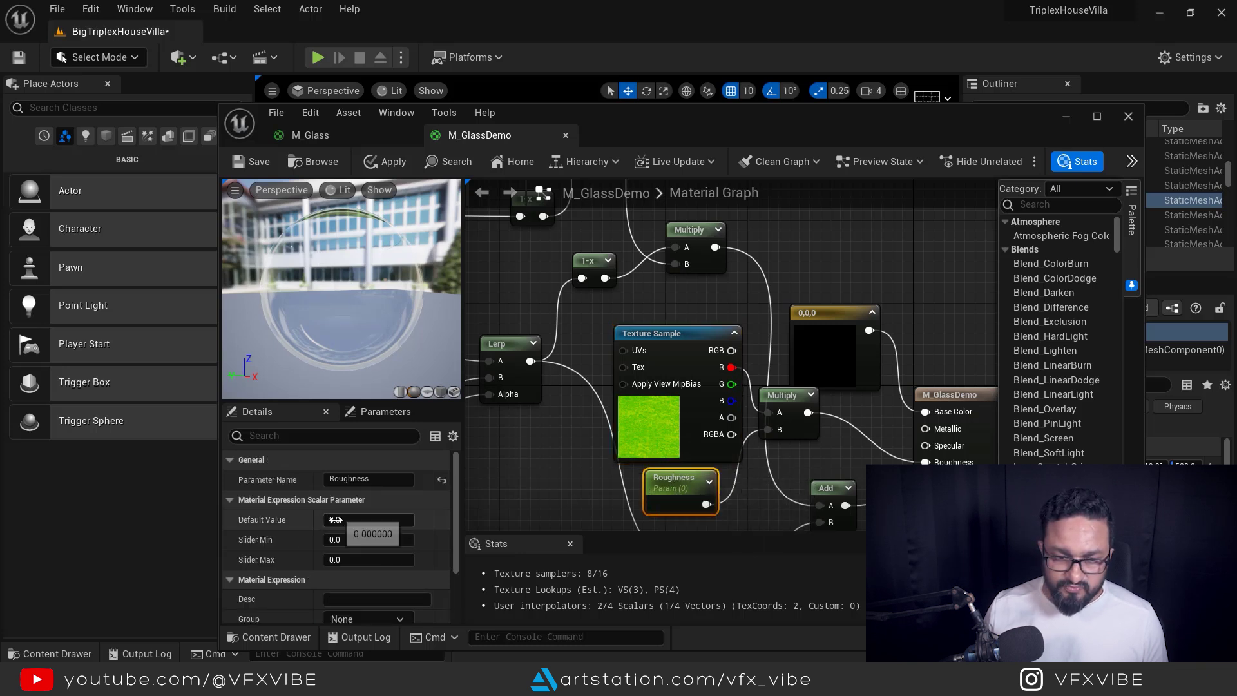
text(1)
key(Return)
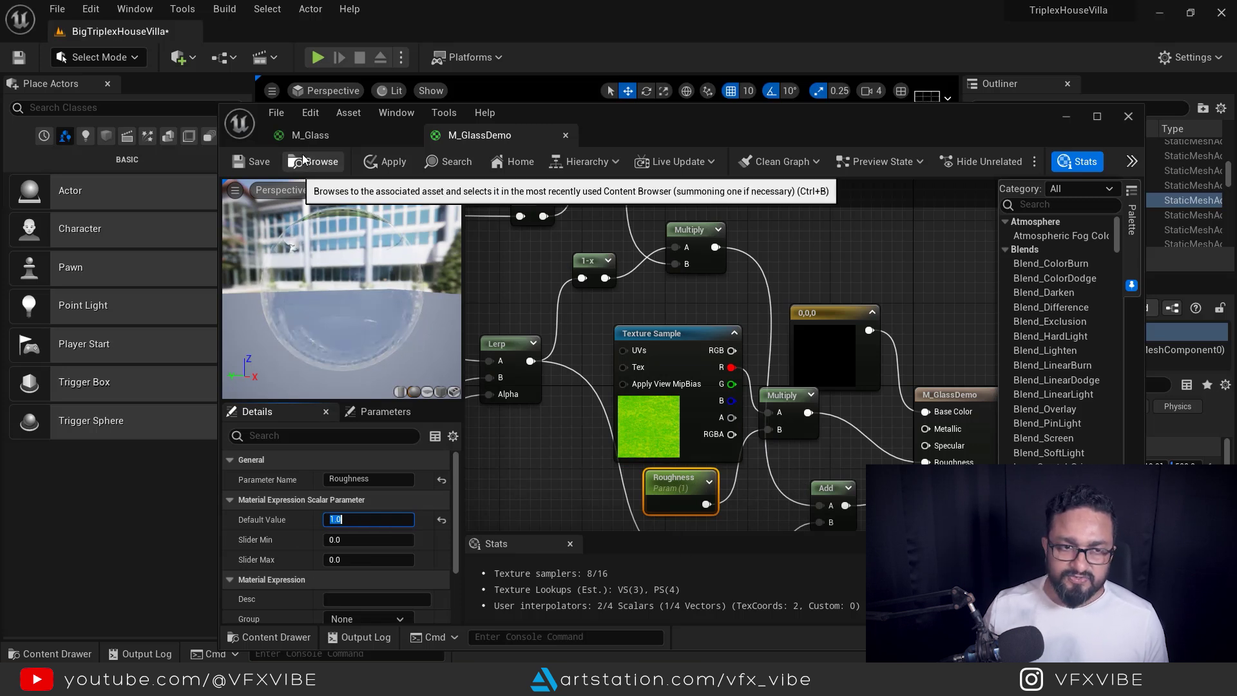
click(1066, 116)
alt+drag(607, 364, 664, 358)
right_drag(605, 358, 623, 360)
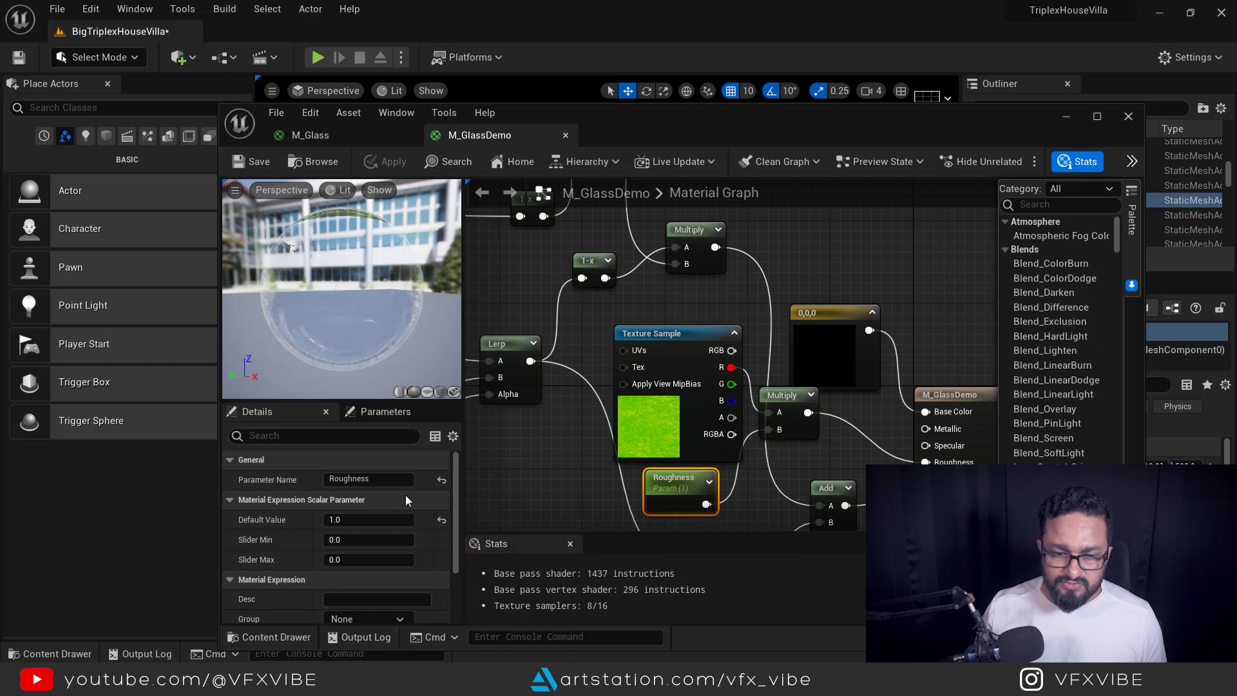
- Set the Roughness parameter's default value to 0.3, save the material, and check the tabletop's reflections in the scene
text(0.3)
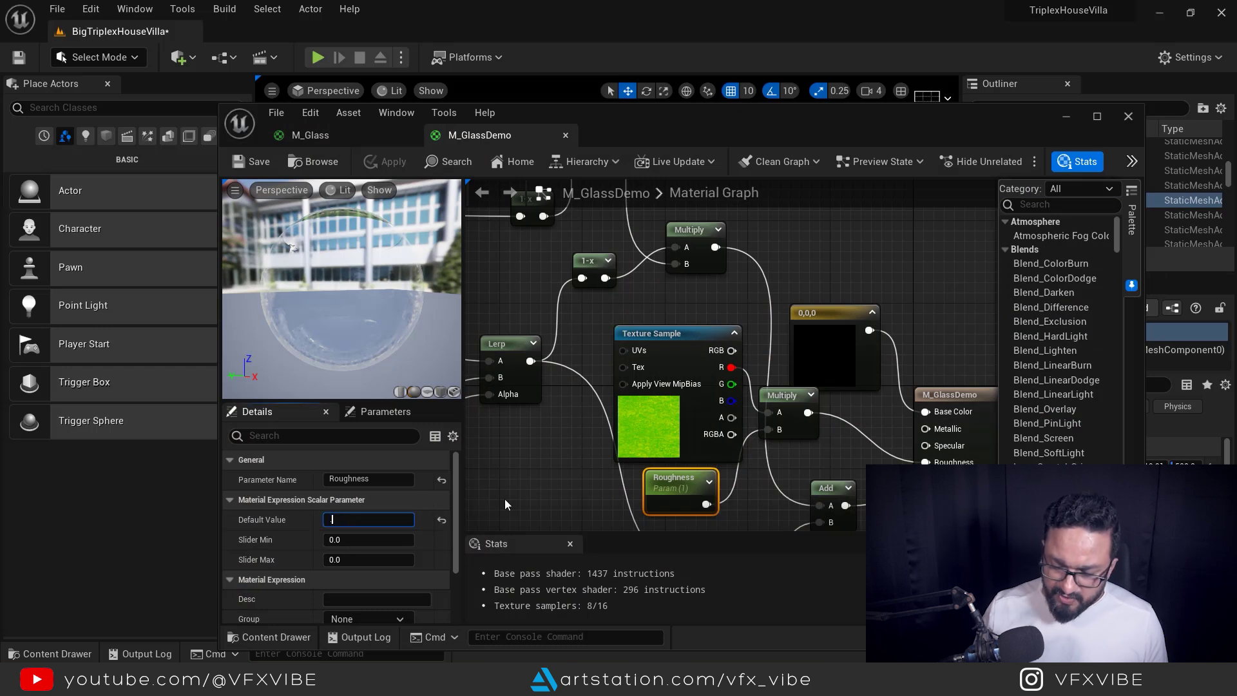
key(Return)
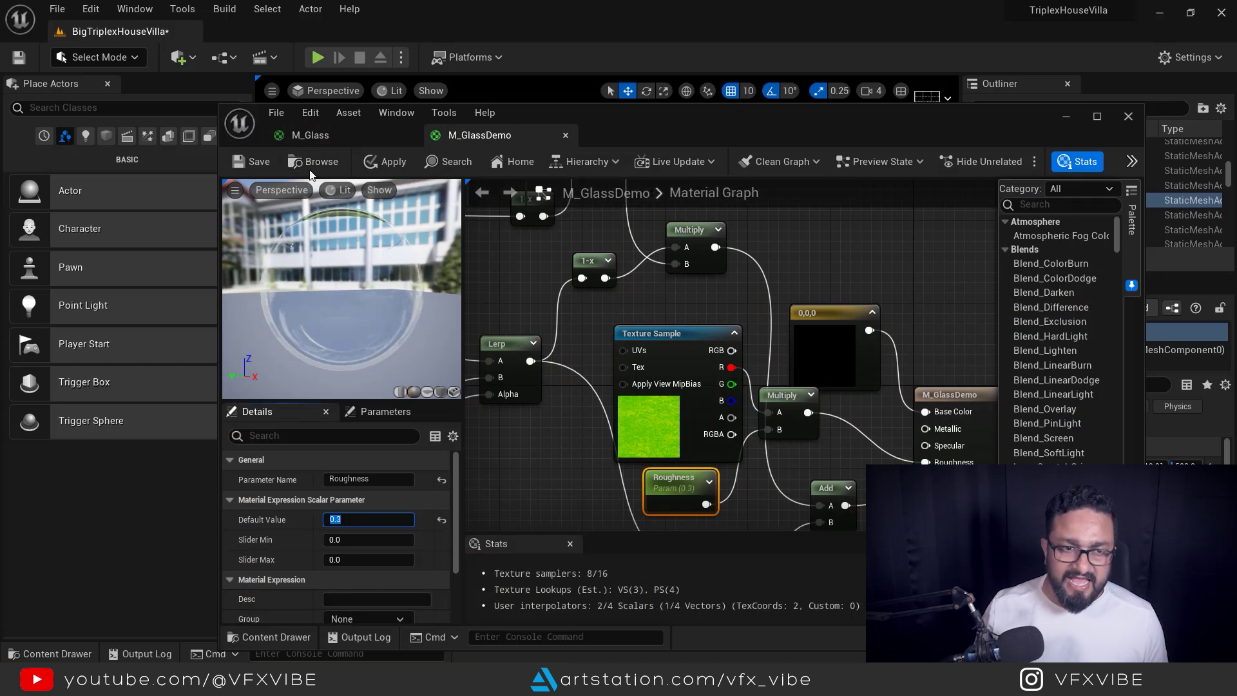
click(385, 161)
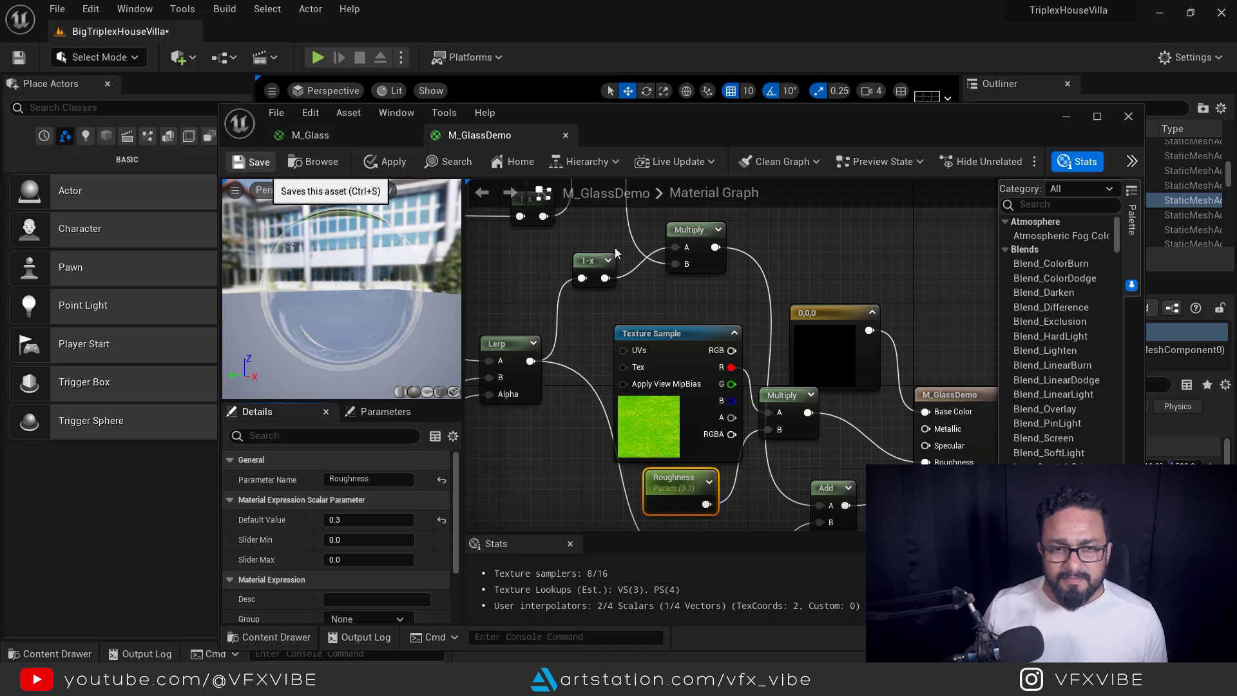
click(1066, 117)
scroll(617, 423, up, 3)
right_drag(606, 364, 670, 348)
alt+drag(605, 449, 738, 296)
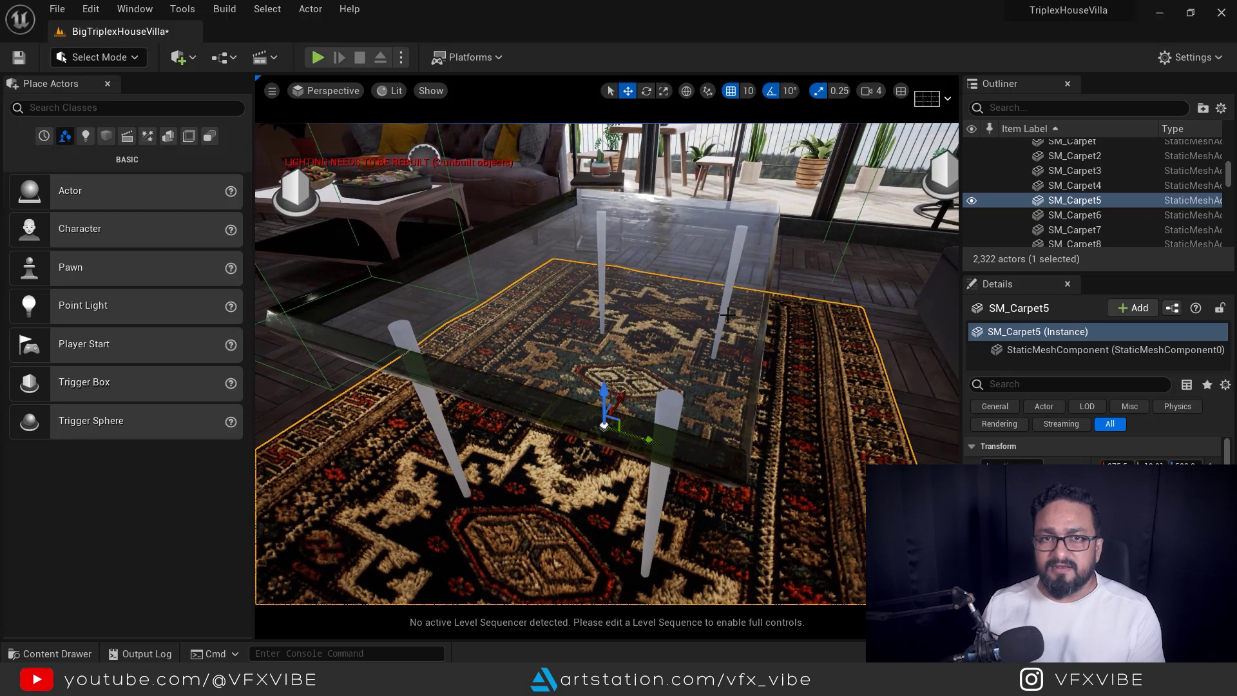
- Add a SpiralBlur-SceneTexture function to M_GlassDemo's graph and place it beside the Scene Color node
mouse_move(614, 639)
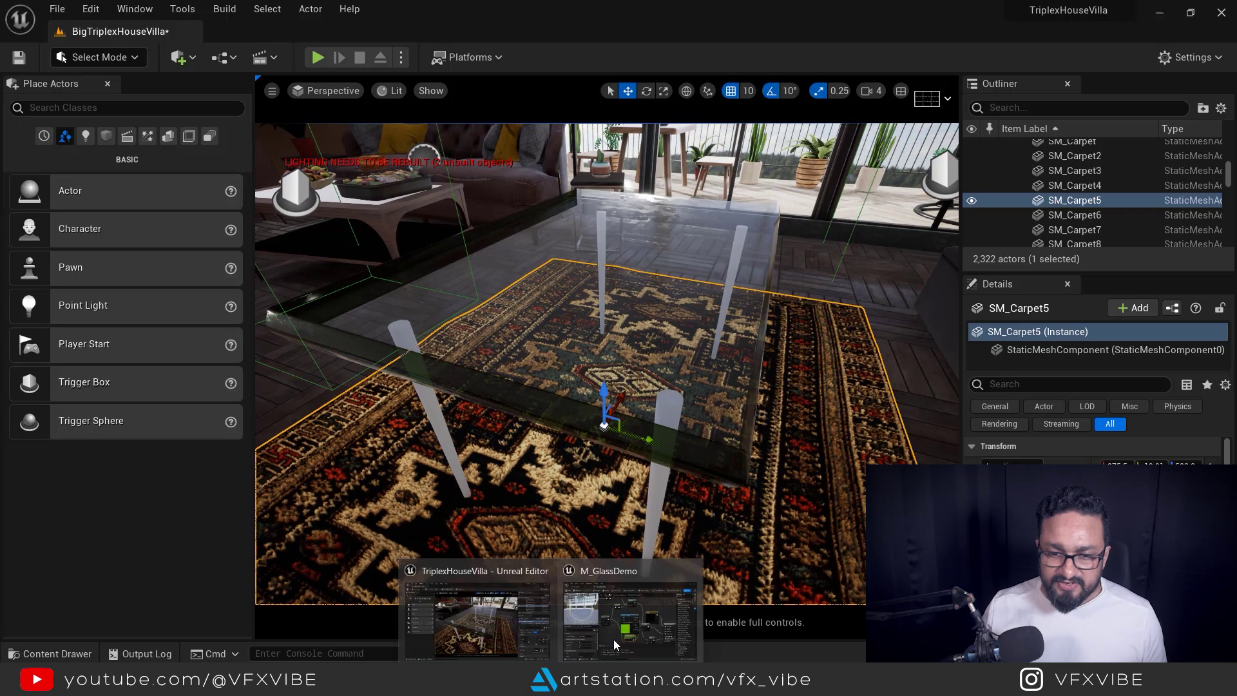
click(628, 606)
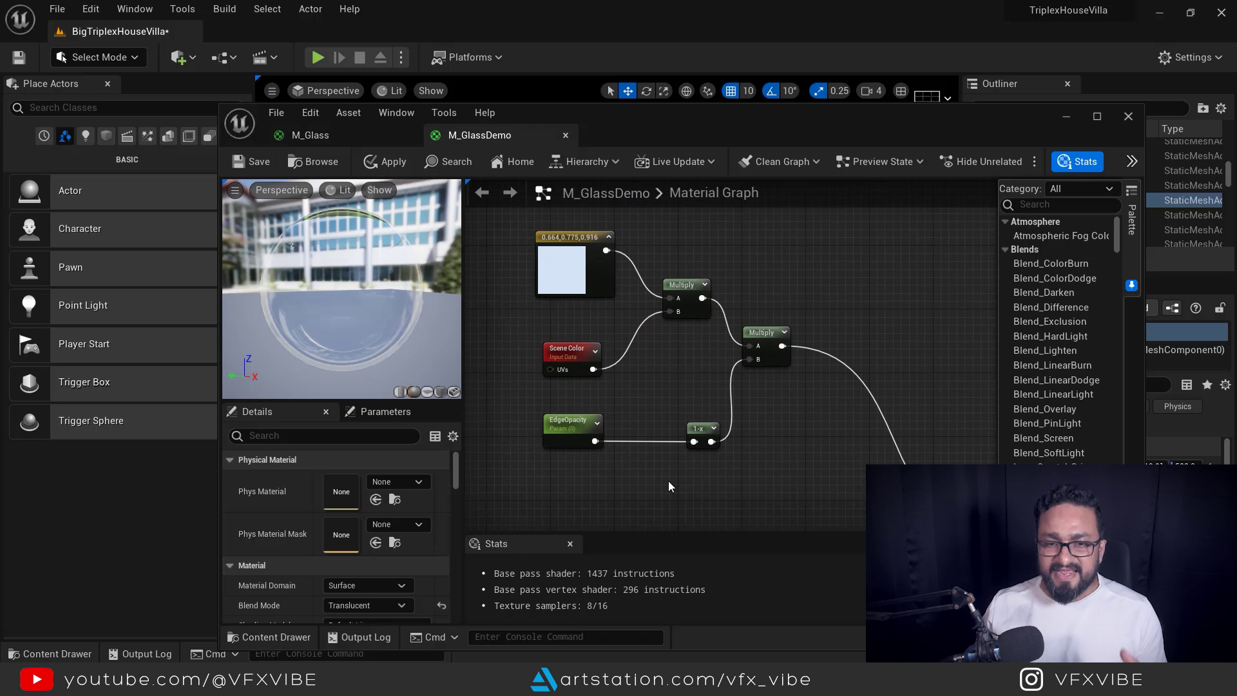
right_drag(609, 485, 614, 386)
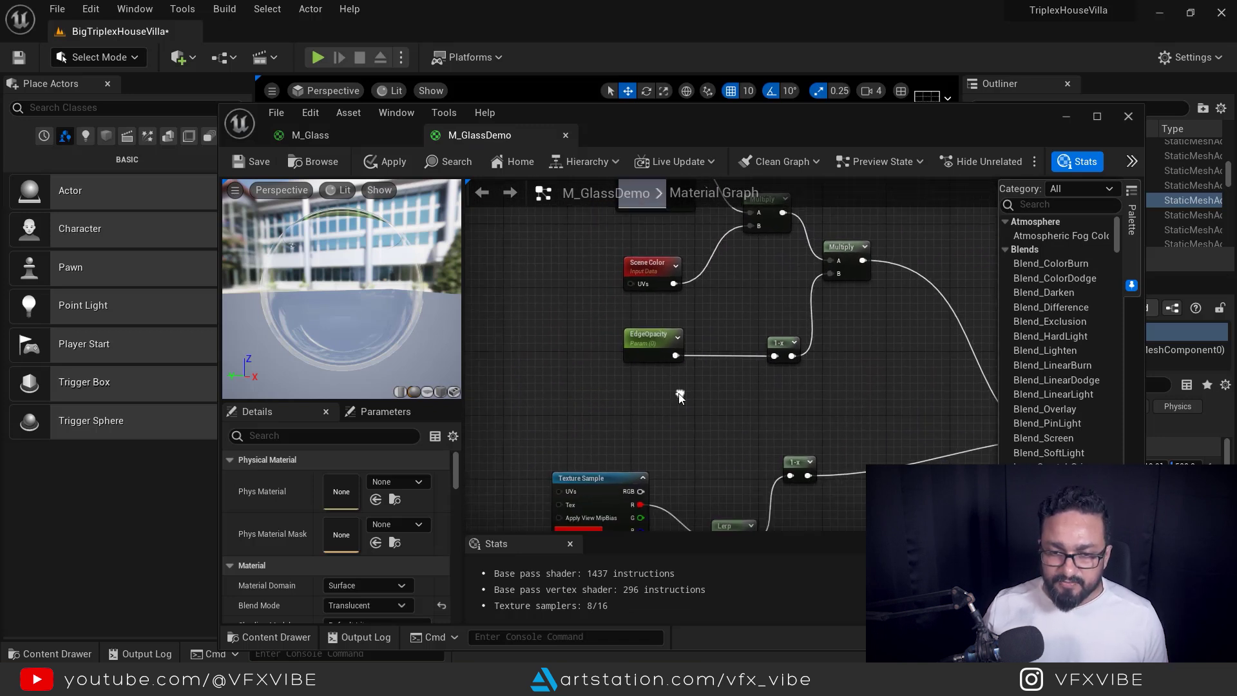
right_click(614, 387)
text(spir)
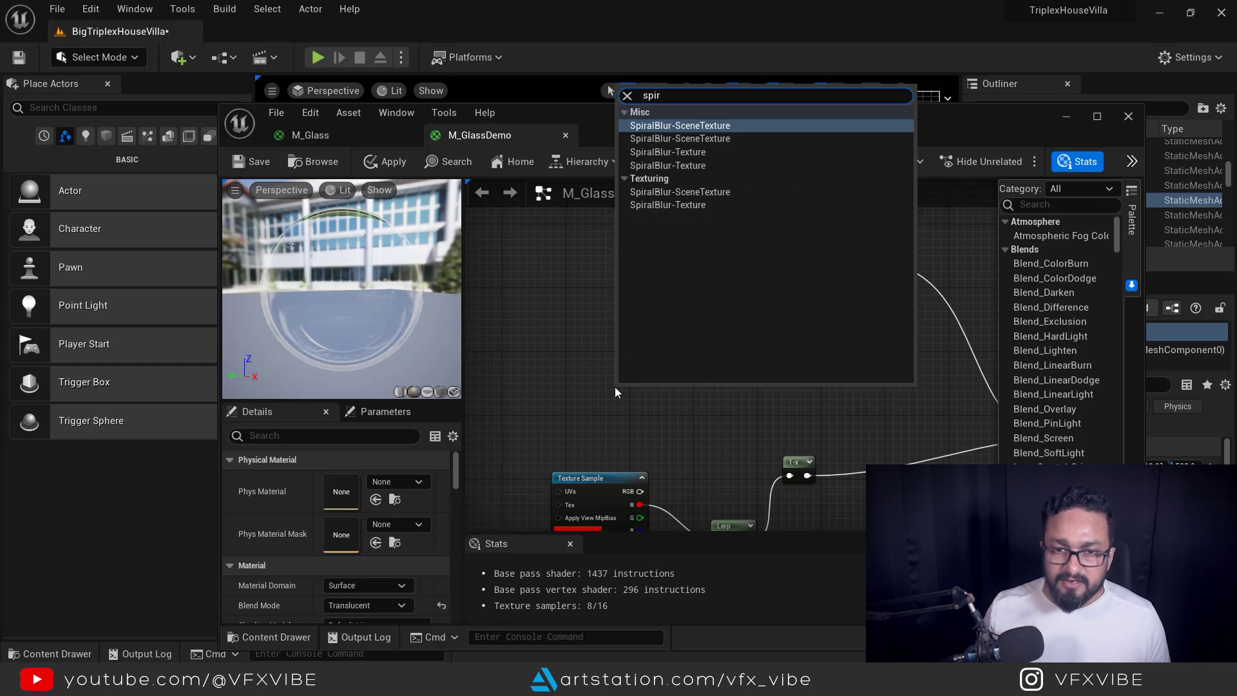
click(667, 125)
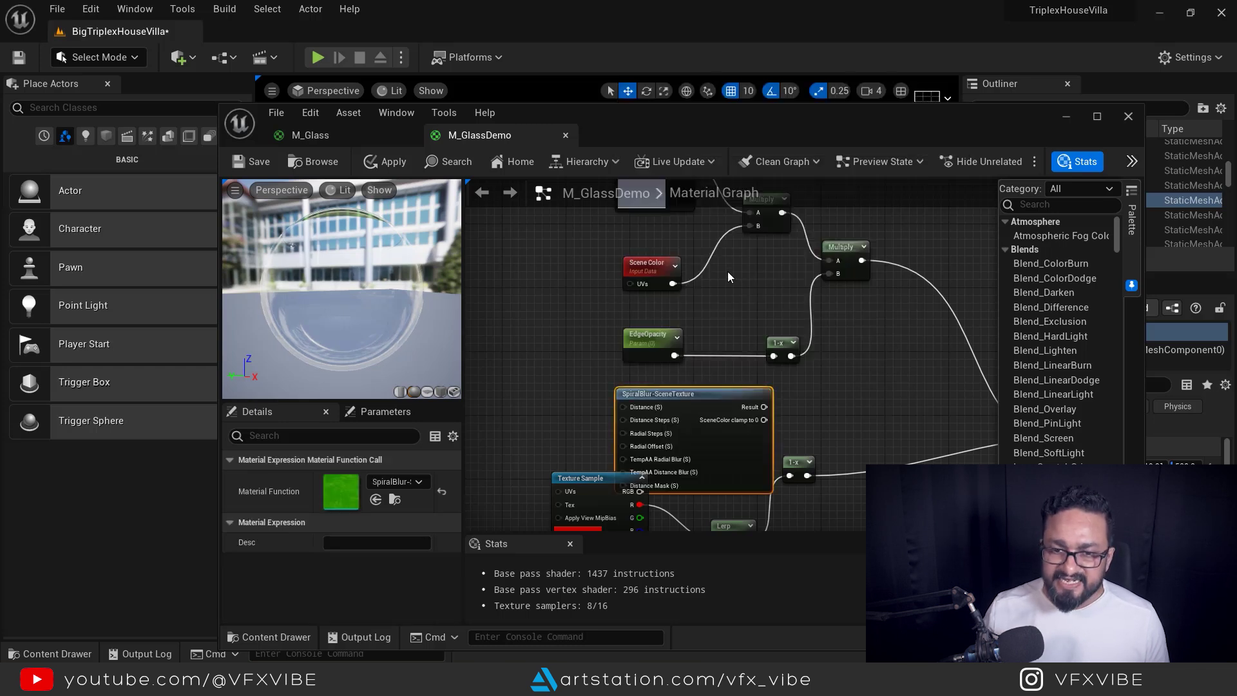
drag(608, 381, 521, 366)
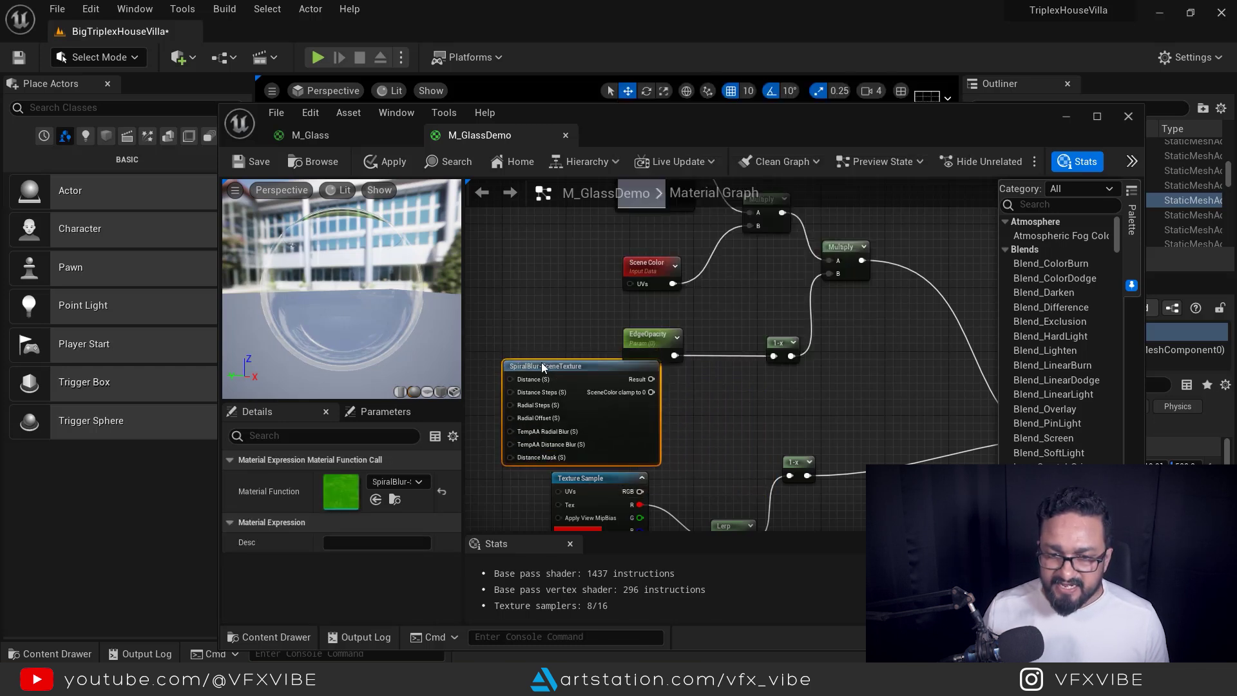
scroll(701, 405, up, 1)
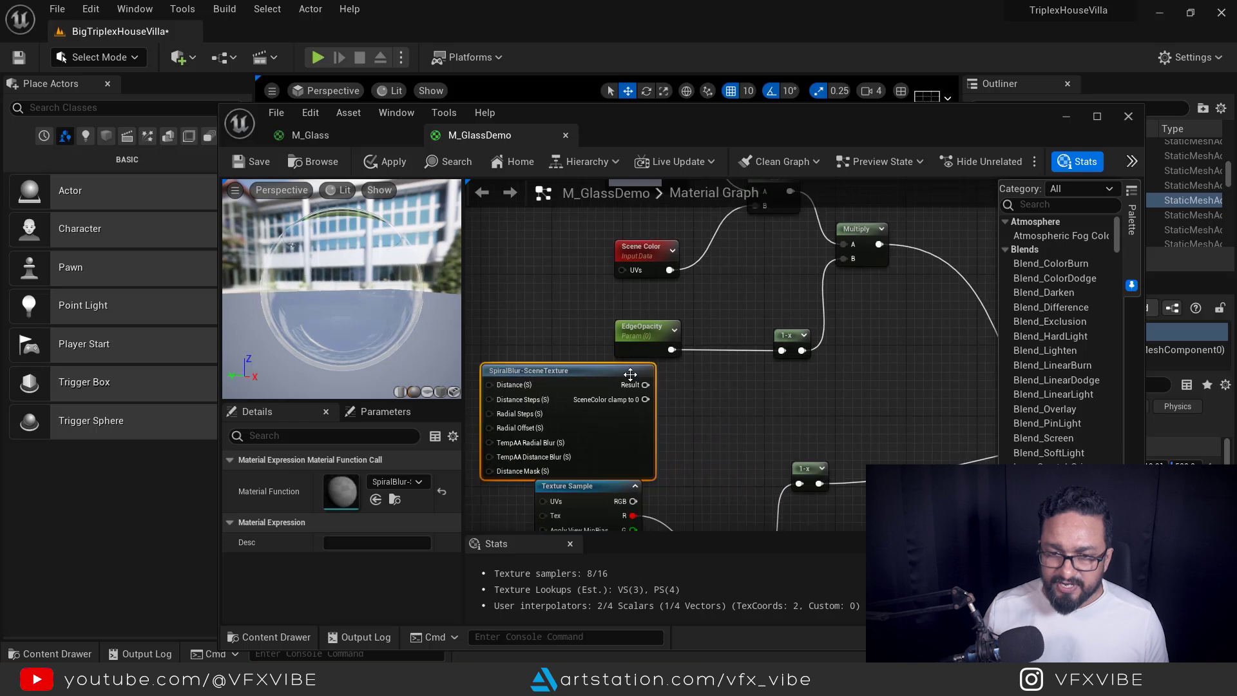
drag(567, 365, 539, 292)
right_drag(733, 301, 857, 488)
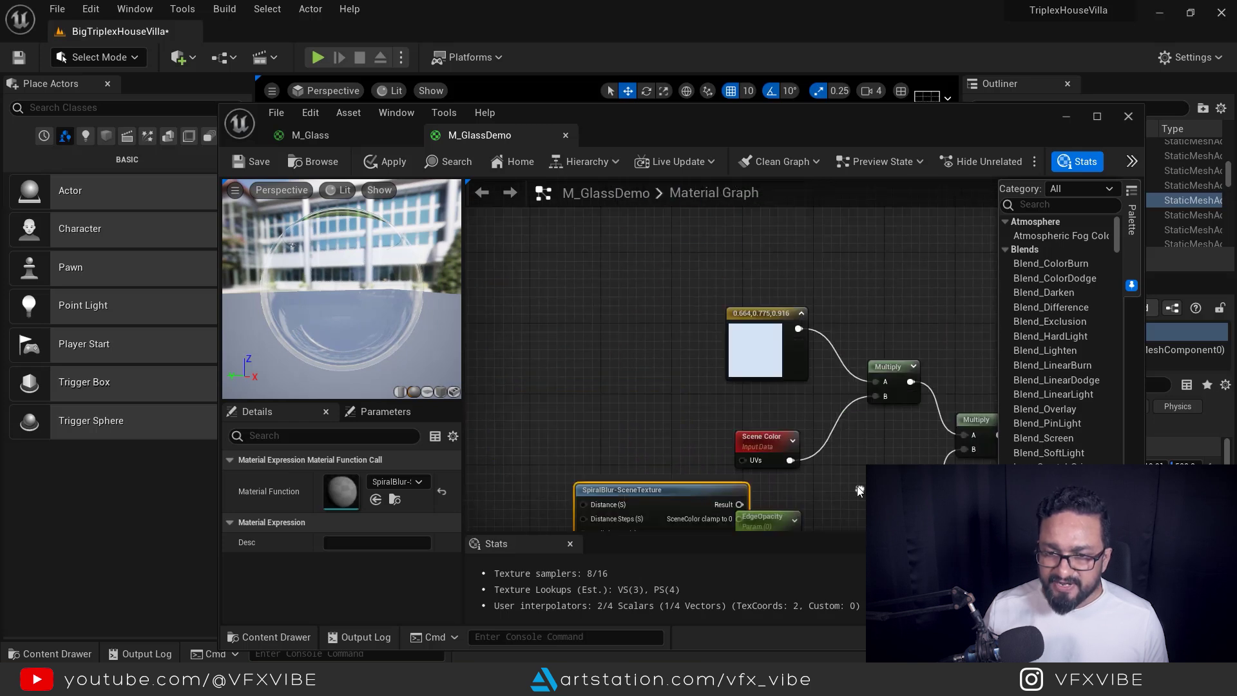
drag(665, 493, 648, 448)
- Delete the Scene Color node and connect SpiralBlur-SceneTexture's Result to the B input of the light blue tint's Multiply
click(769, 439)
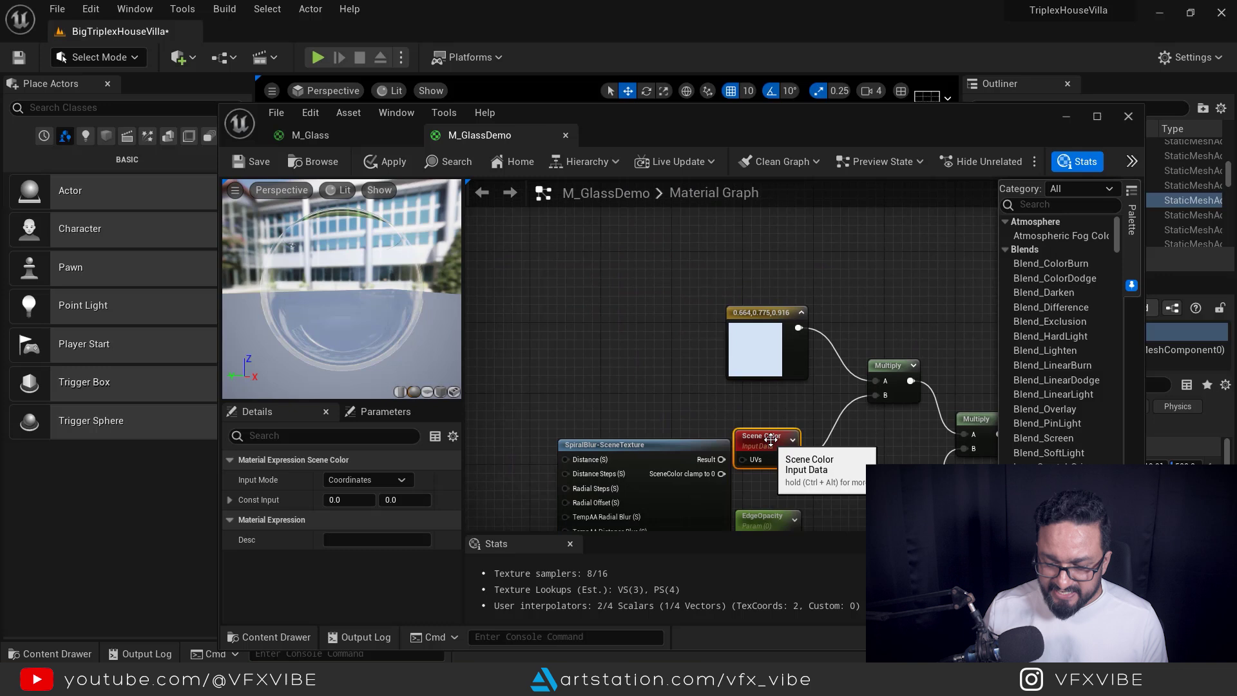
key(Delete)
drag(721, 459, 876, 395)
drag(664, 446, 662, 427)
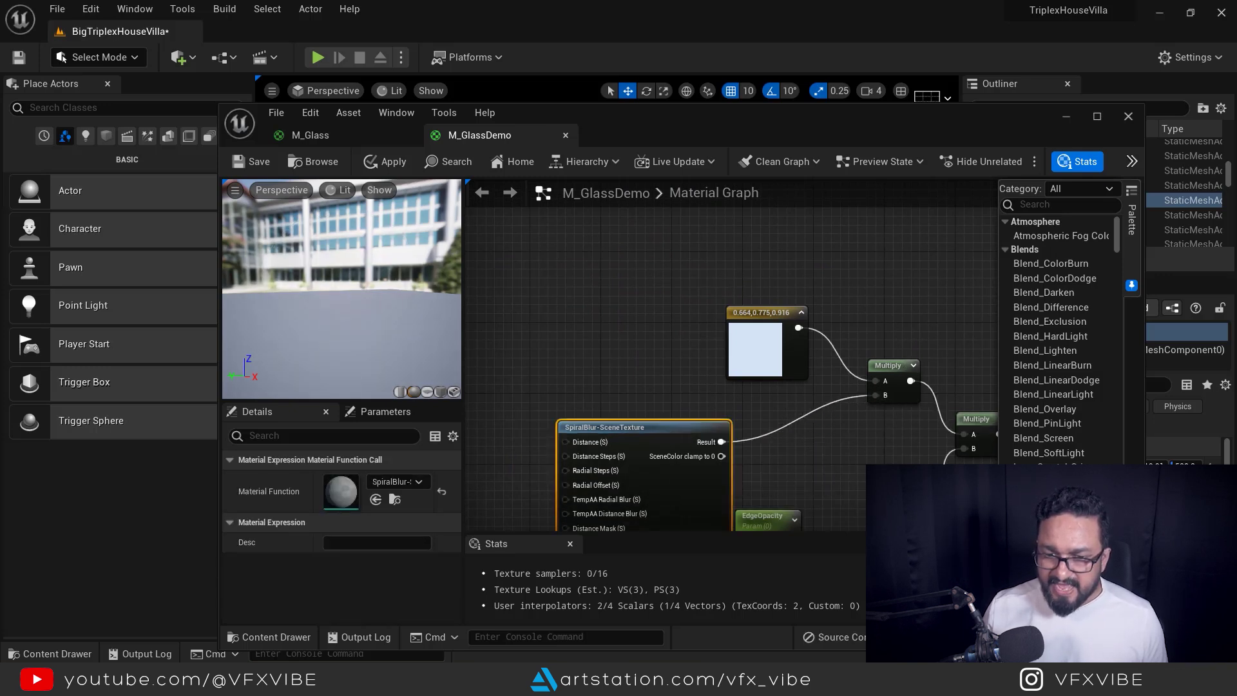
- Move the EdgeOpacity parameter node clear of the SpiralBlur-SceneTexture node
right_drag(823, 478, 659, 346)
scroll(661, 346, down, 3)
drag(623, 374, 628, 391)
right_drag(631, 350, 567, 372)
scroll(567, 372, up, 3)
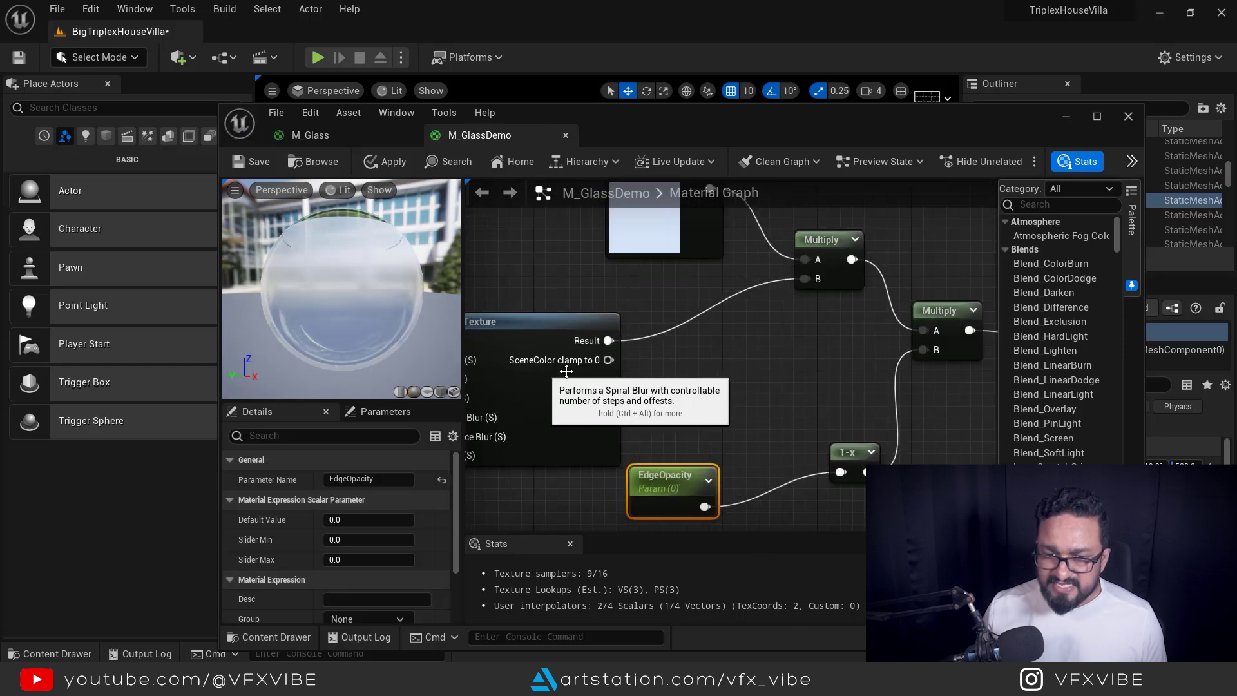
scroll(610, 370, down, 5)
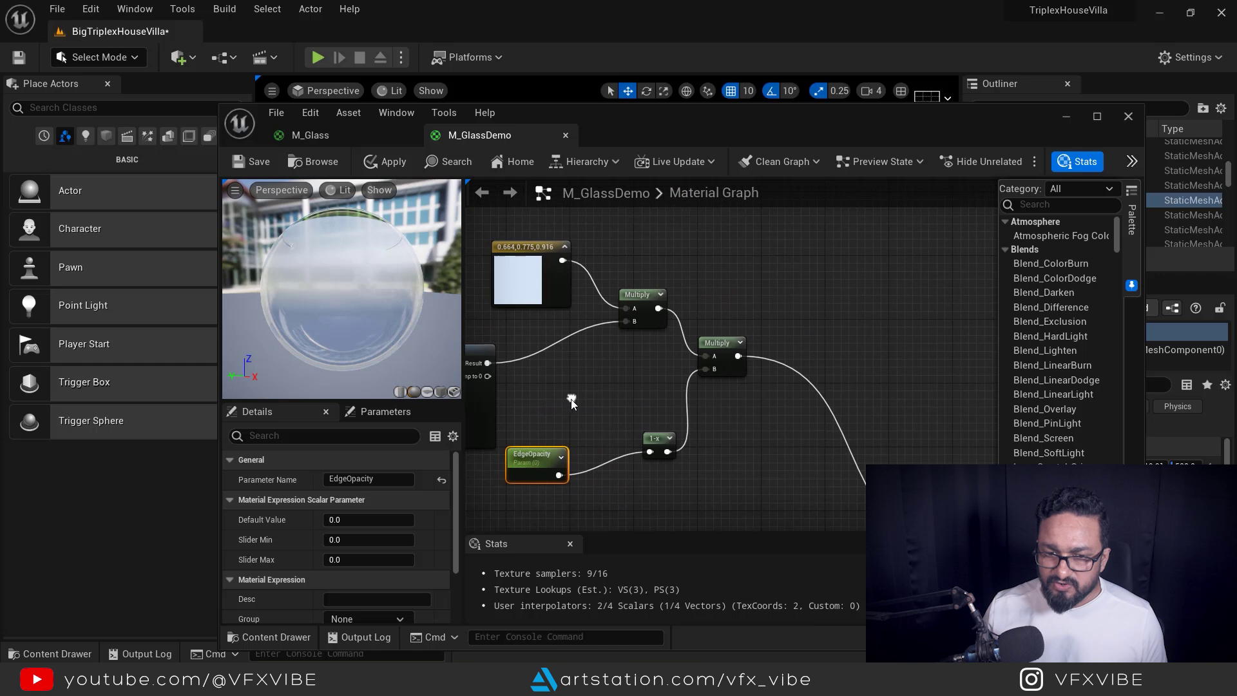
- Move the material output node higher and connect SpiralBlur-SceneTexture's SceneColor clamp to 0 output to its Opacity input
scroll(741, 401, down, 3)
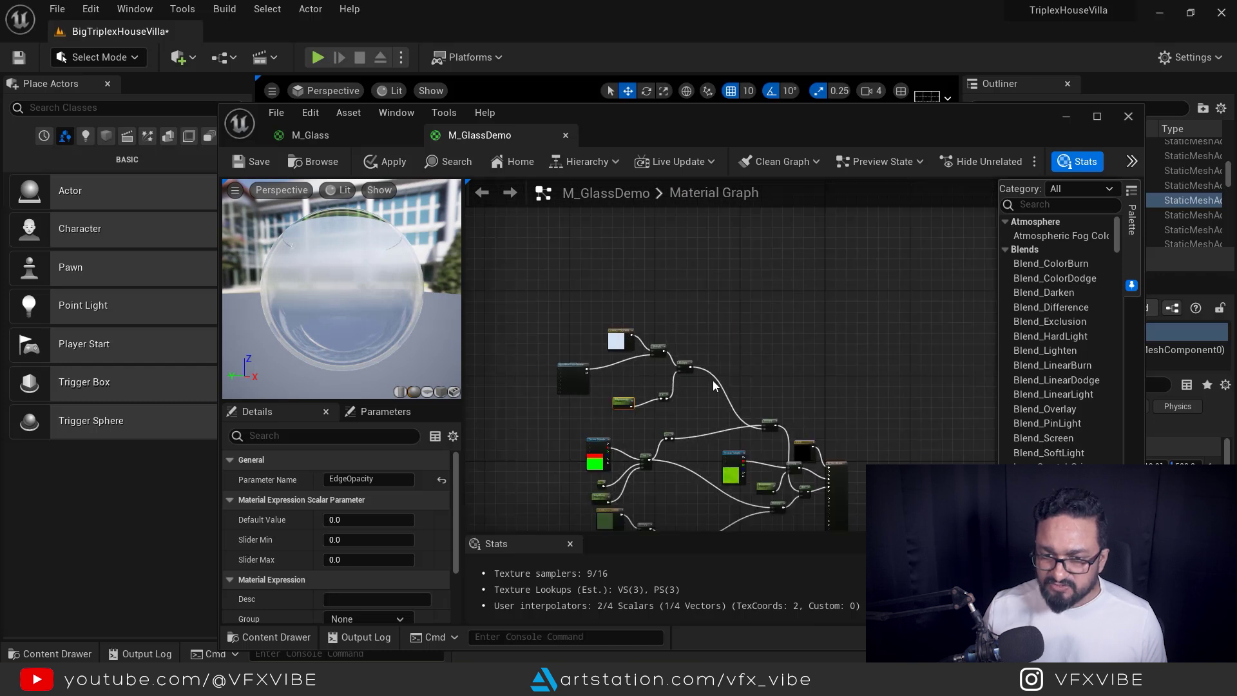
scroll(713, 384, down, 2)
drag(797, 451, 805, 379)
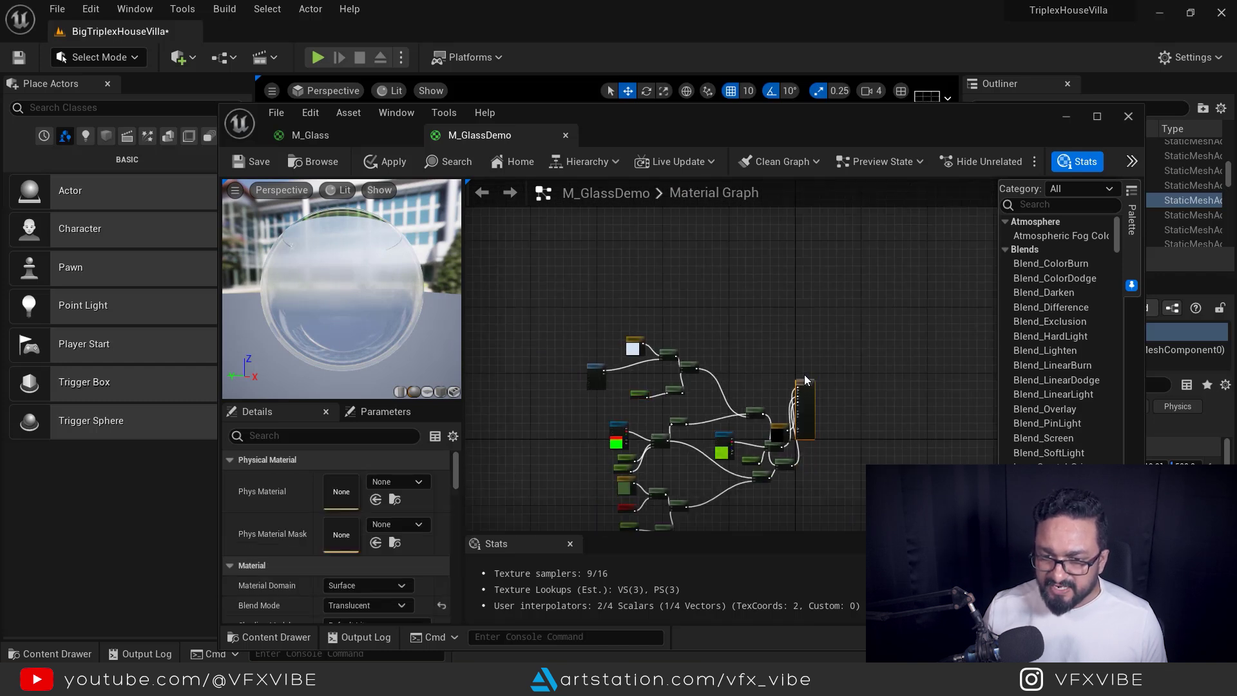
scroll(752, 367, up, 5)
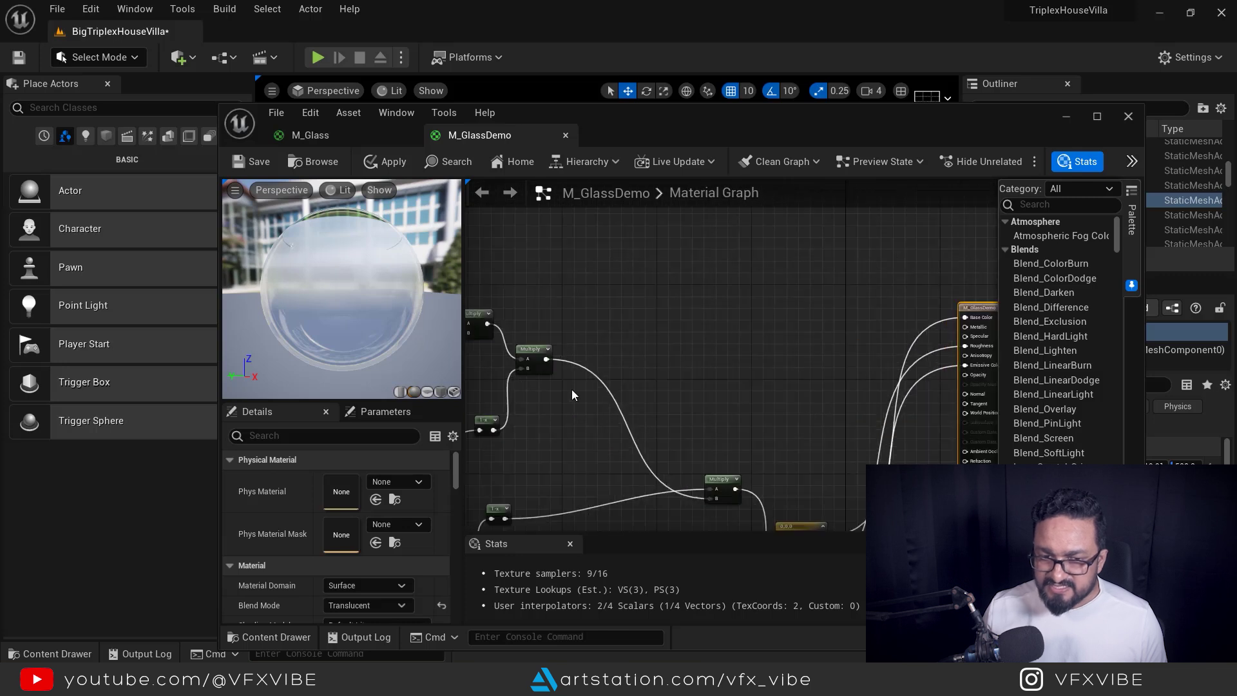
drag(992, 334, 989, 326)
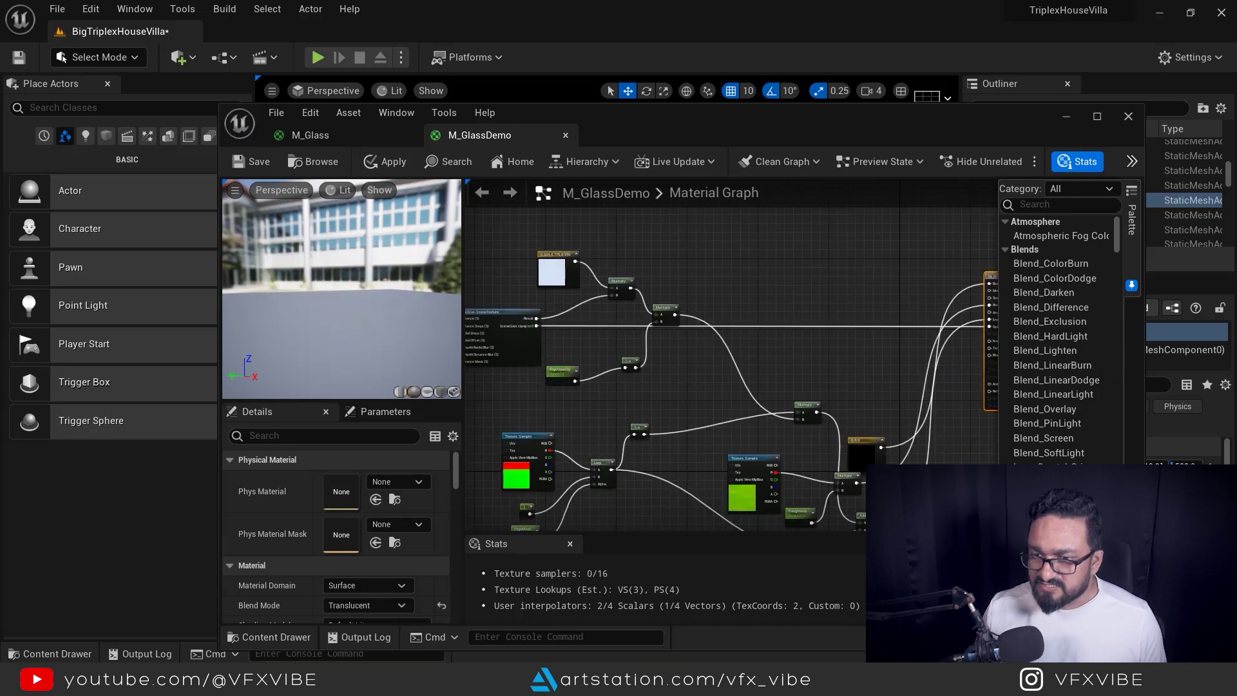
- Add a Constant node and place it beside SpiralBlur-SceneTexture's Distance input
right_drag(963, 355, 810, 368)
scroll(818, 365, up, 5)
scroll(797, 401, down, 3)
right_drag(621, 410, 978, 425)
scroll(618, 448, down, 3)
right_drag(619, 448, 878, 449)
scroll(737, 400, up, 2)
scroll(738, 402, up, 2)
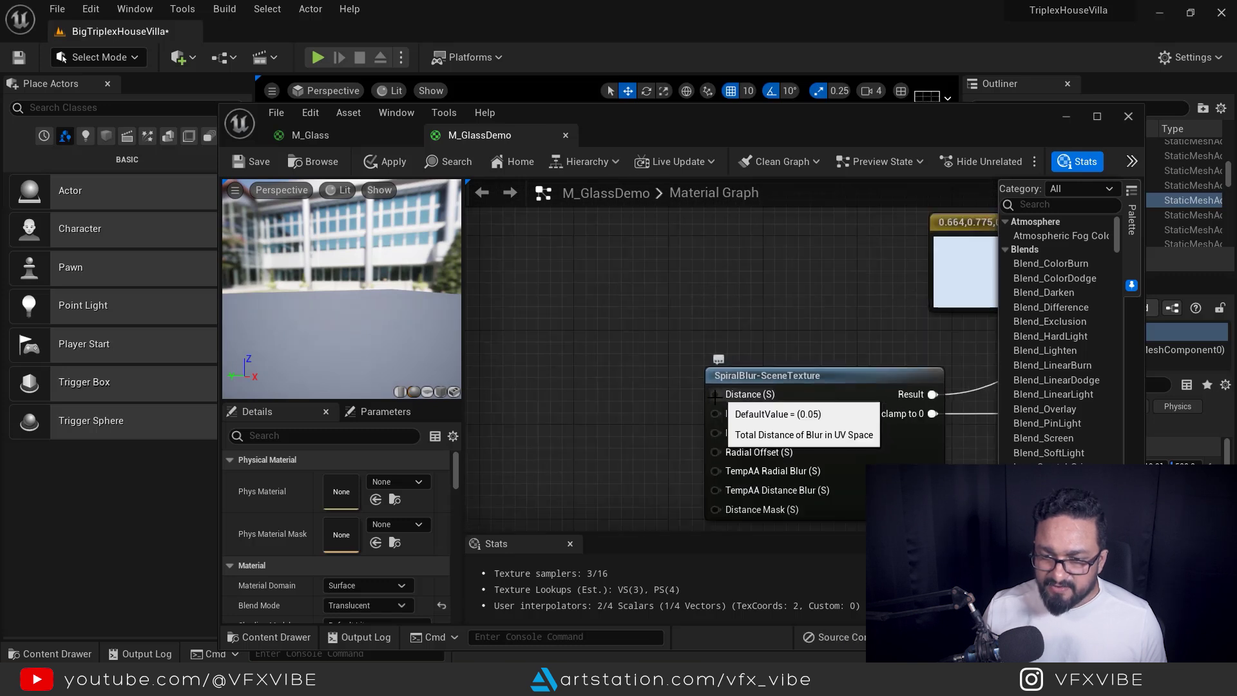
key(1)
click(653, 371)
drag(655, 391, 586, 372)
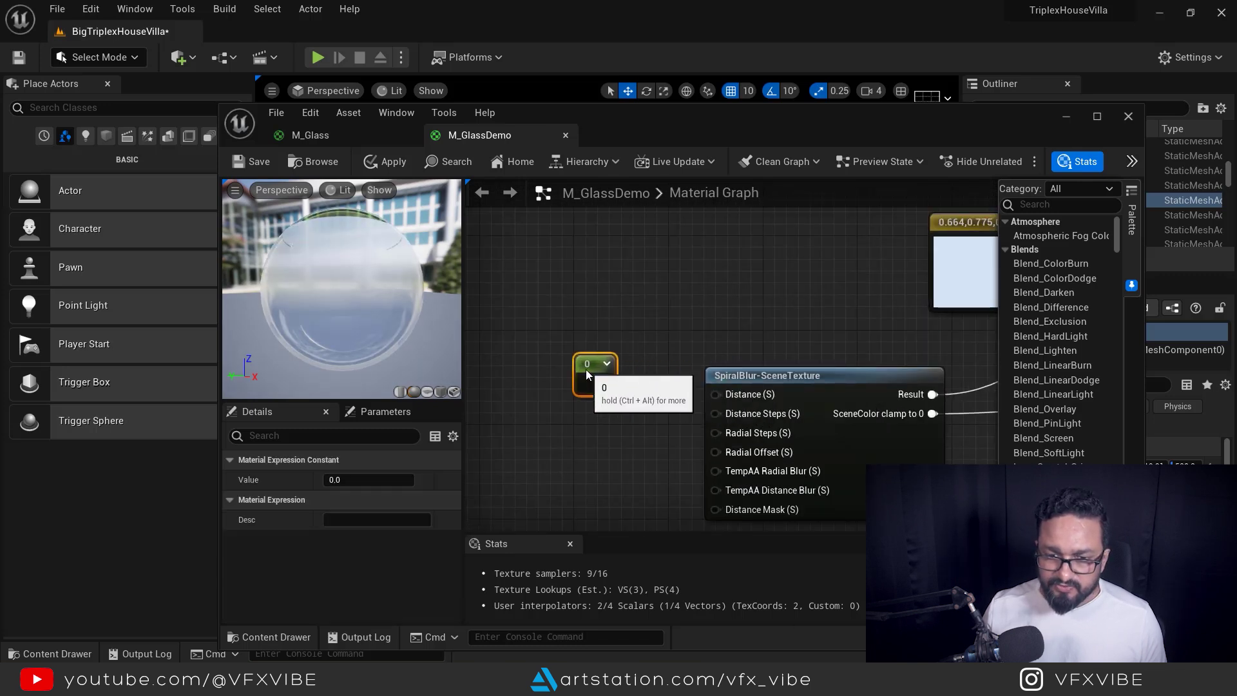
- Convert the constant to a parameter named BlurValue and connect it to SpiralBlur-SceneTexture's Distance input
right_click(586, 372)
click(652, 76)
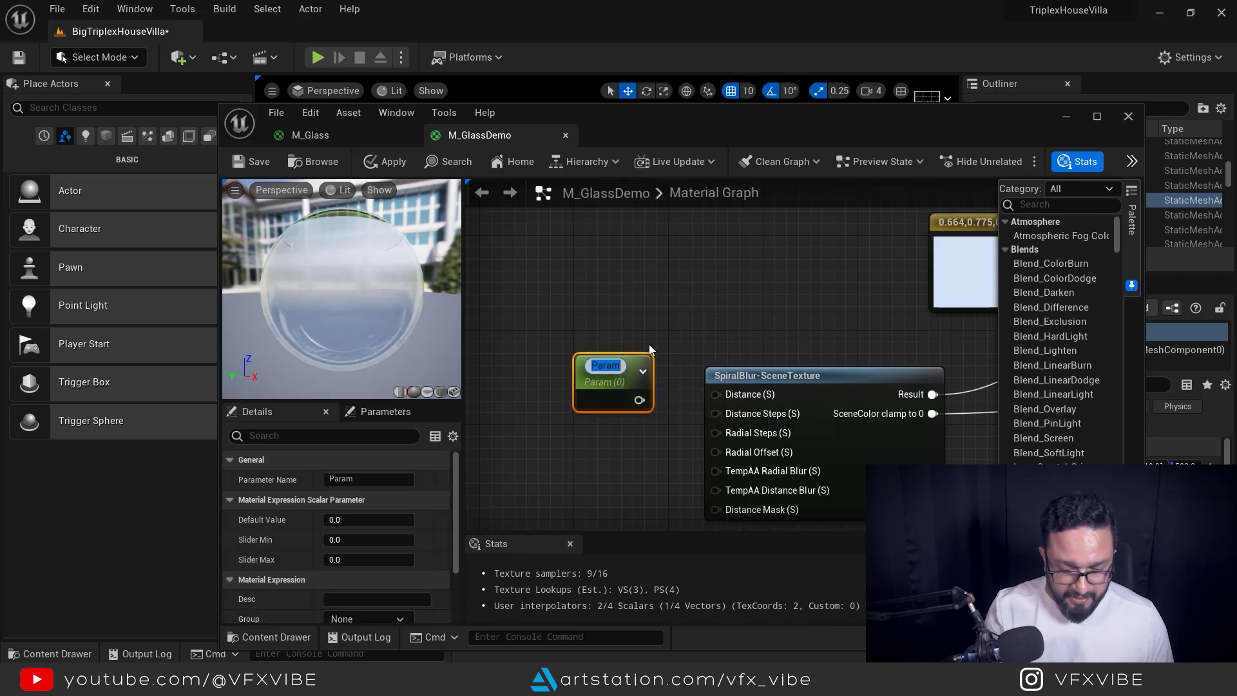
text(Bl)
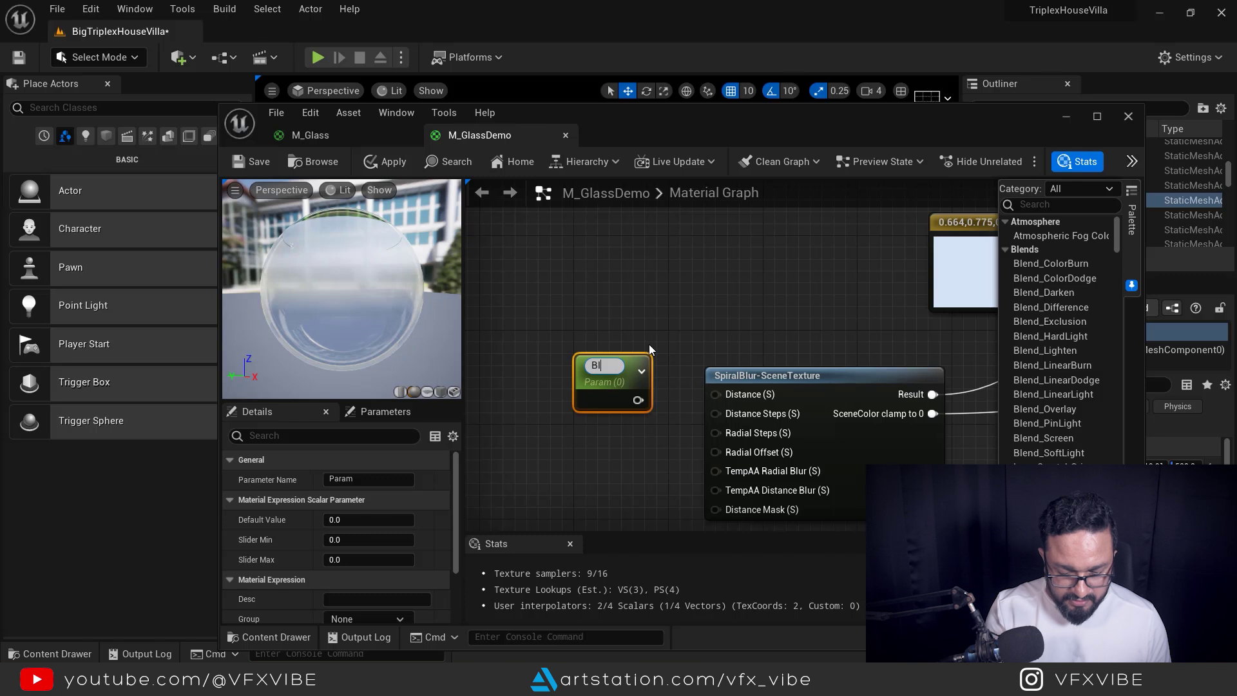
text(urValue)
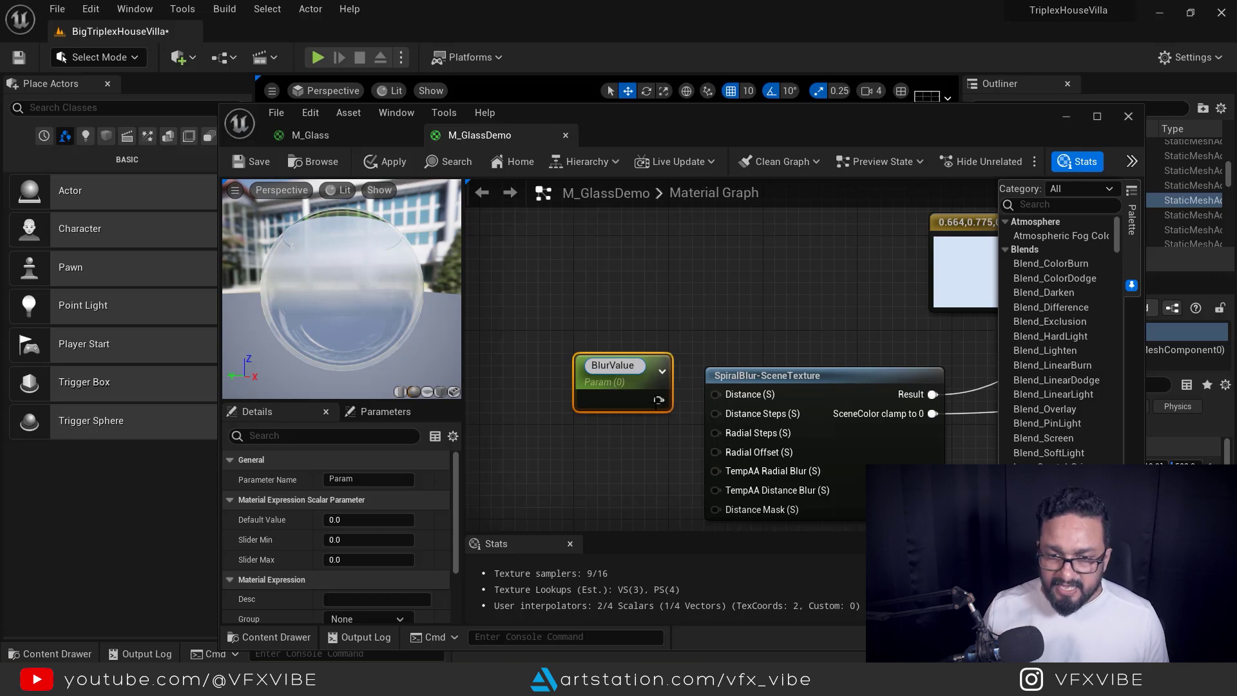
drag(658, 400, 715, 393)
drag(612, 361, 576, 360)
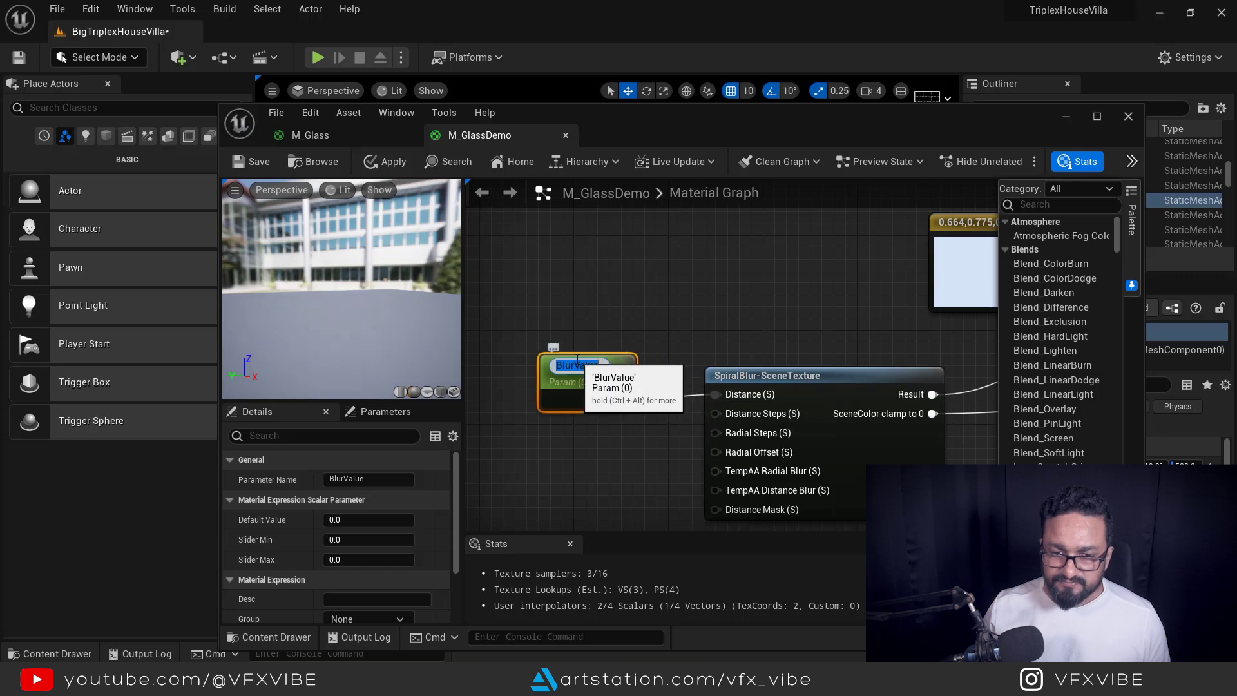
click(575, 459)
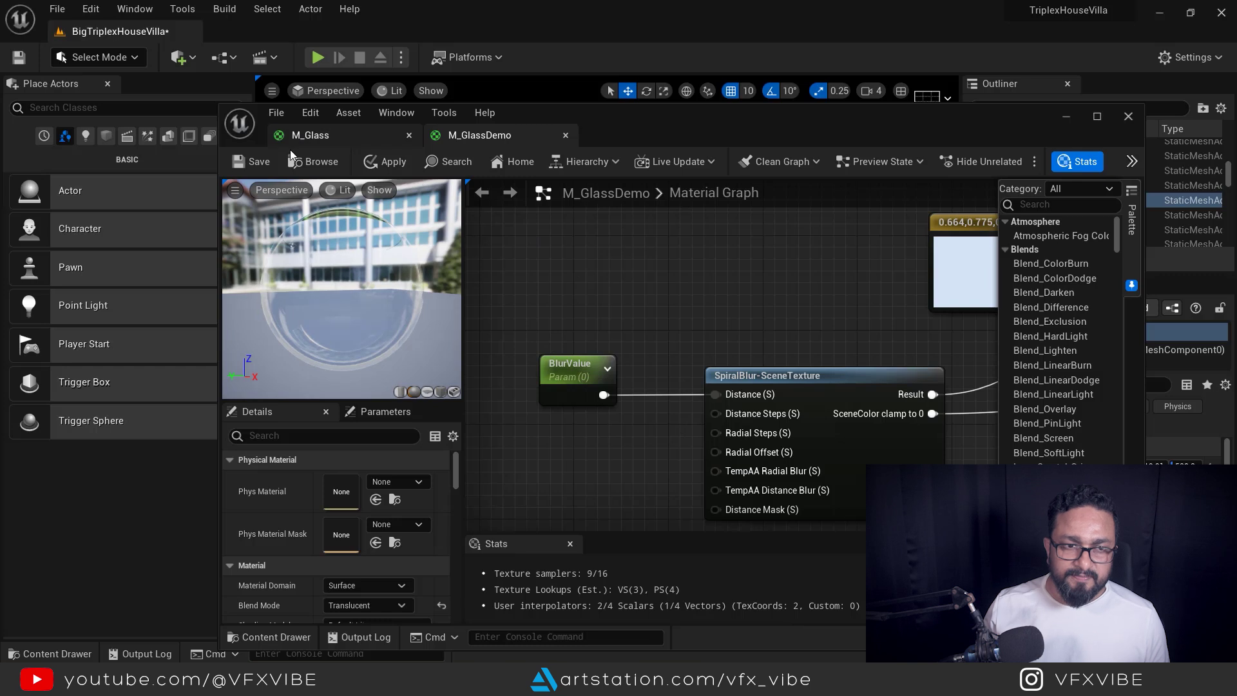
- Save M_GlassDemo and check how the glass tabletop looks in the villa scene
click(259, 163)
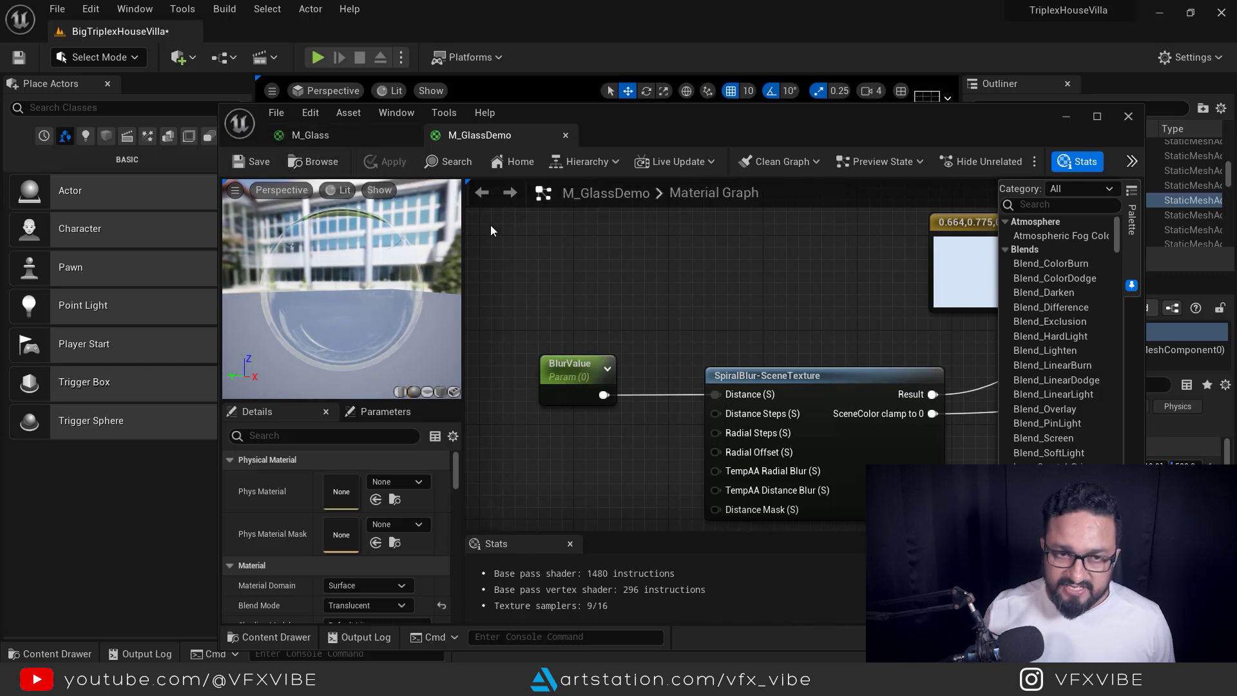
click(1066, 118)
mouse_move(606, 364)
right_down()
mouse_move(606, 412)
mouse_move(607, 364)
mouse_move(607, 387)
right_up()
- Reopen the M_GlassDemo graph and set the BlurValue parameter's default value to 1
mouse_move(566, 647)
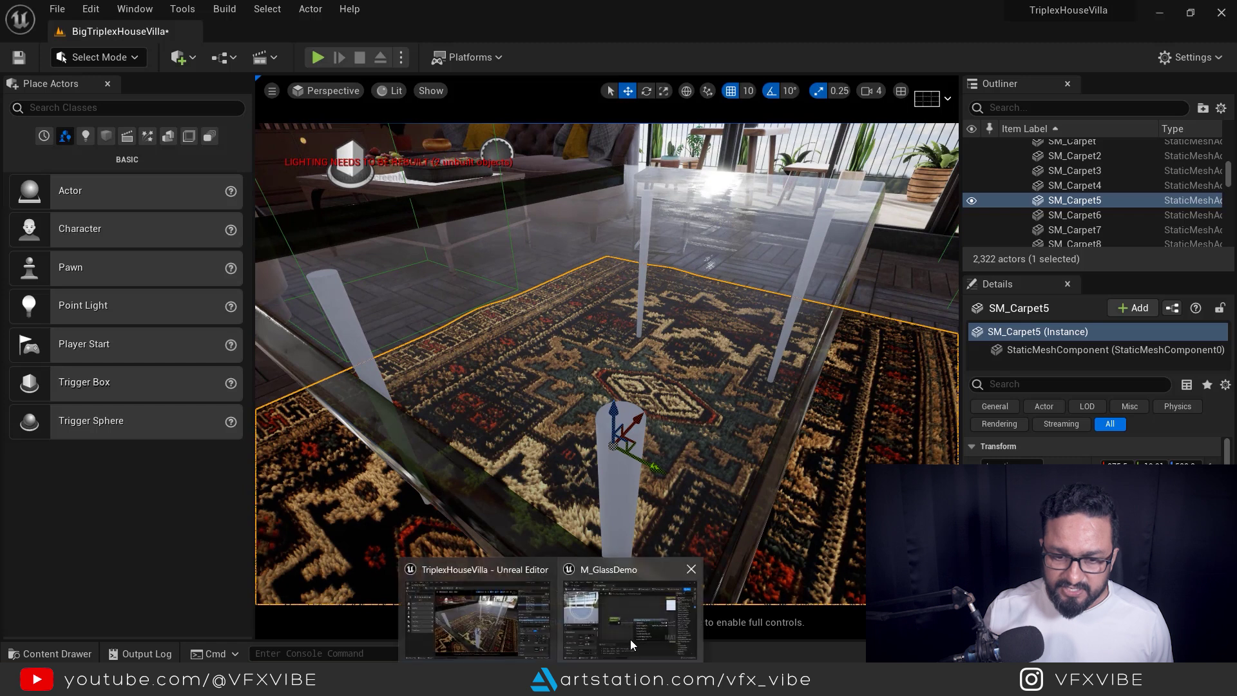
click(648, 592)
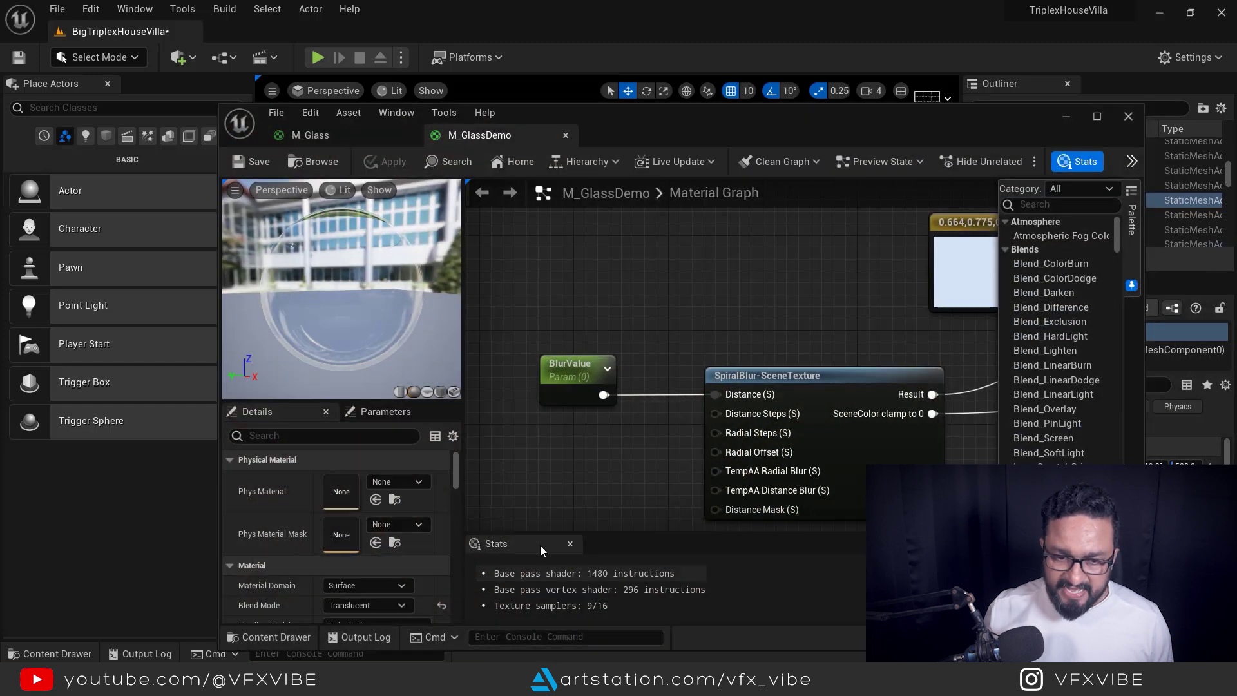
click(571, 379)
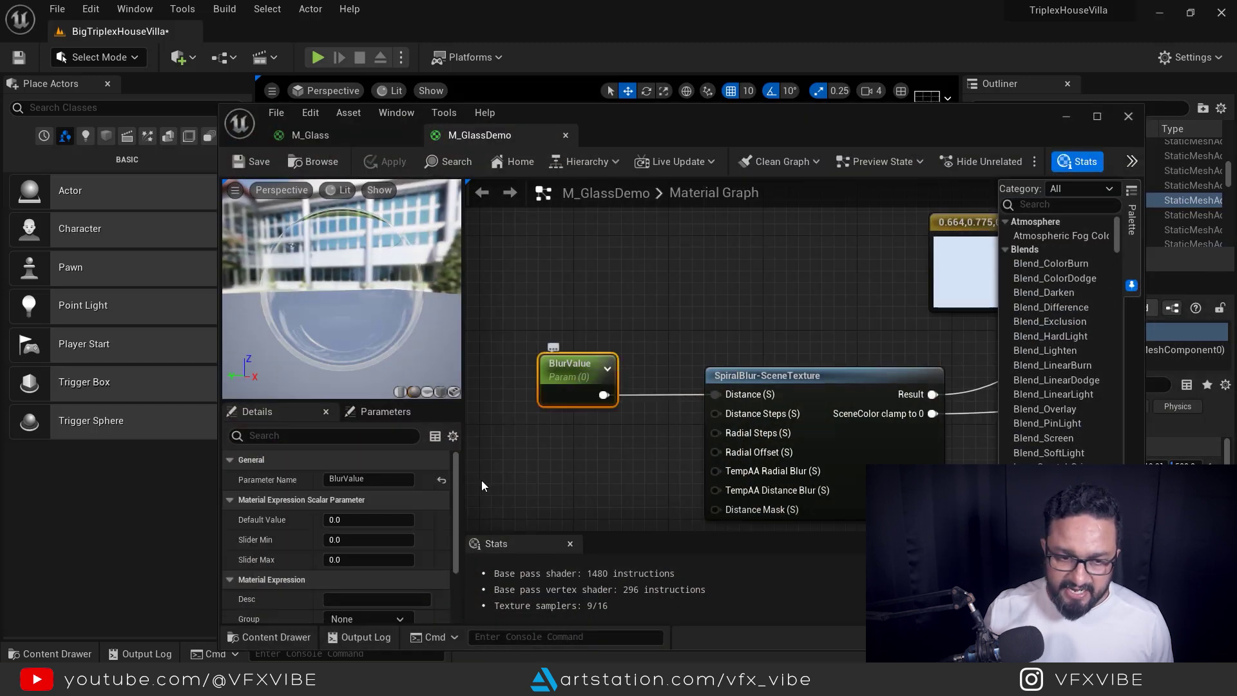
click(406, 525)
text(1)
key(Return)
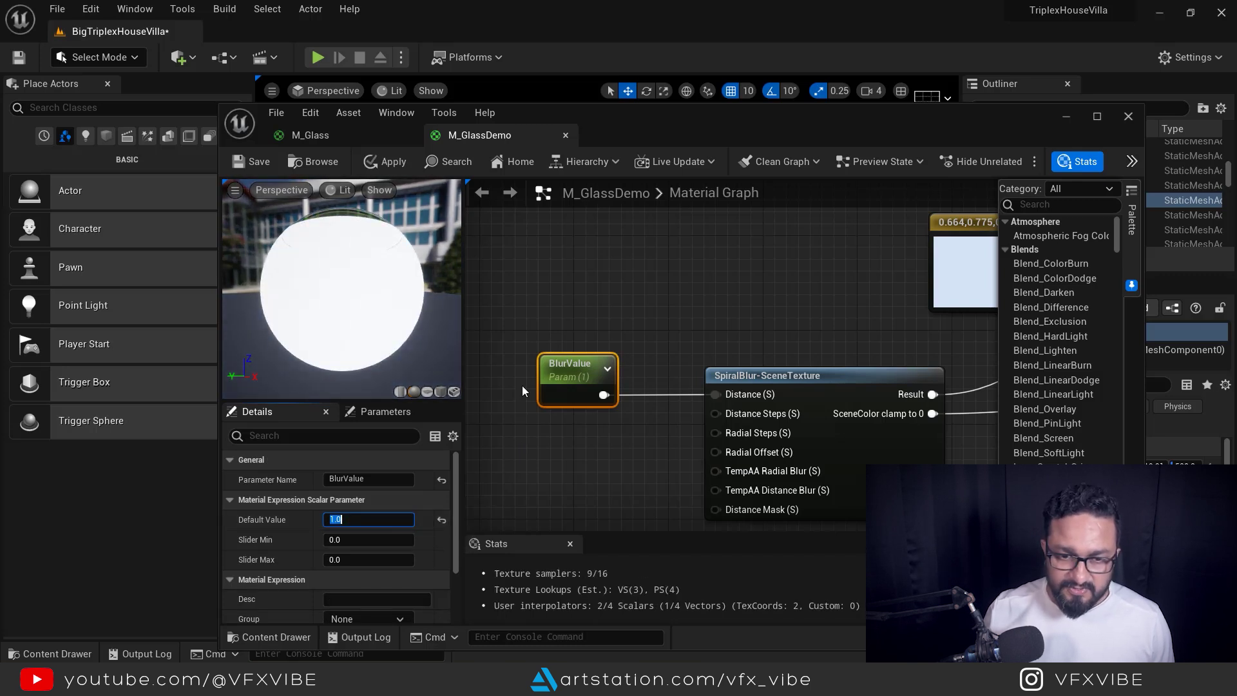
- Save M_GlassDemo and examine the tabletop's background blur in the scene from a closer, higher angle
click(303, 136)
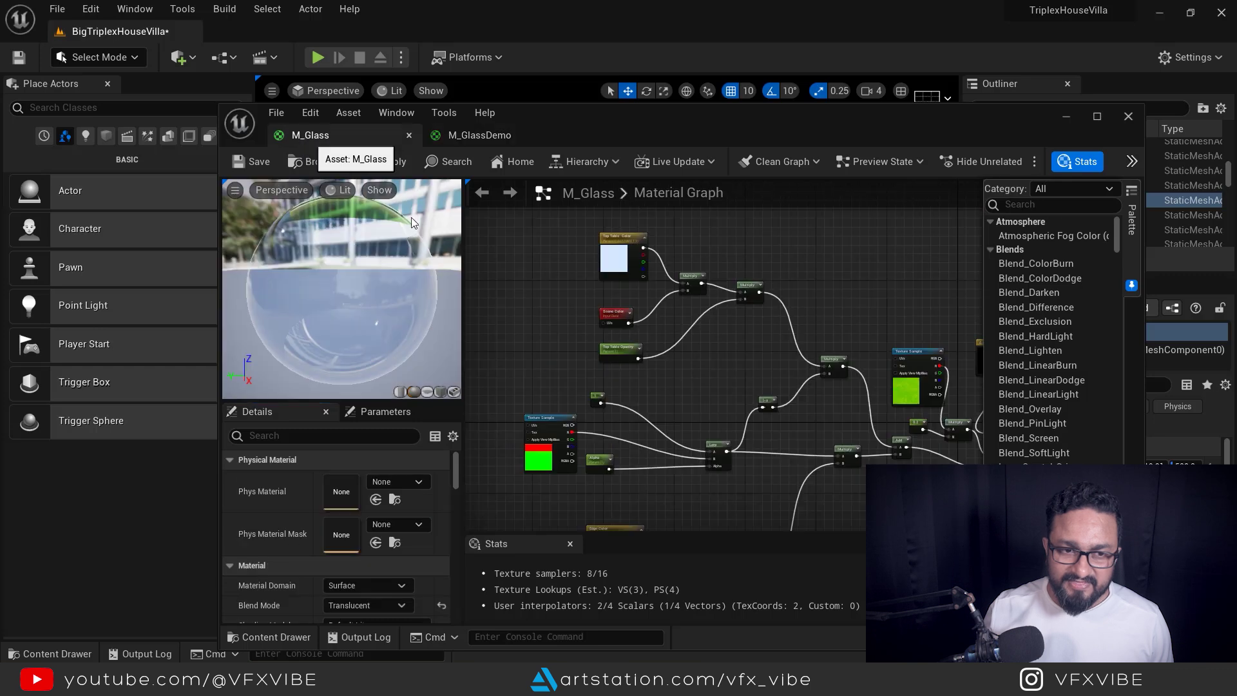
click(451, 136)
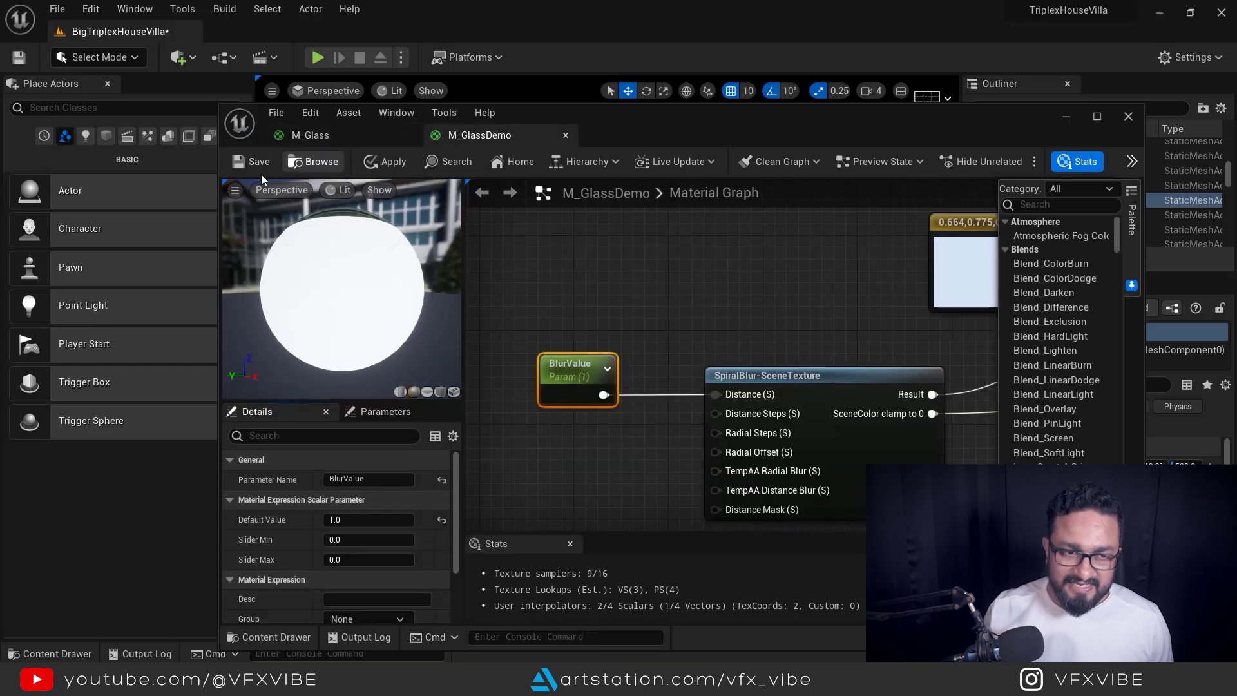
click(255, 162)
click(1065, 118)
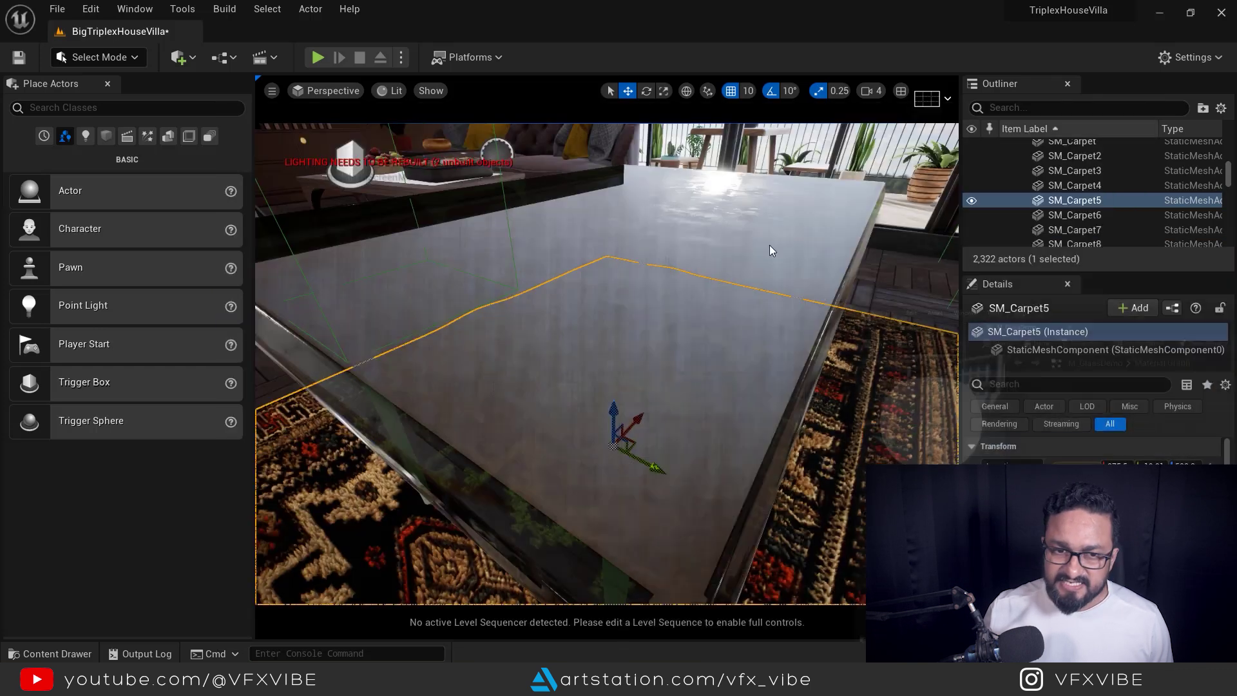
scroll(708, 351, up, 5)
alt+drag(728, 363, 756, 435)
alt+drag(741, 309, 740, 319)
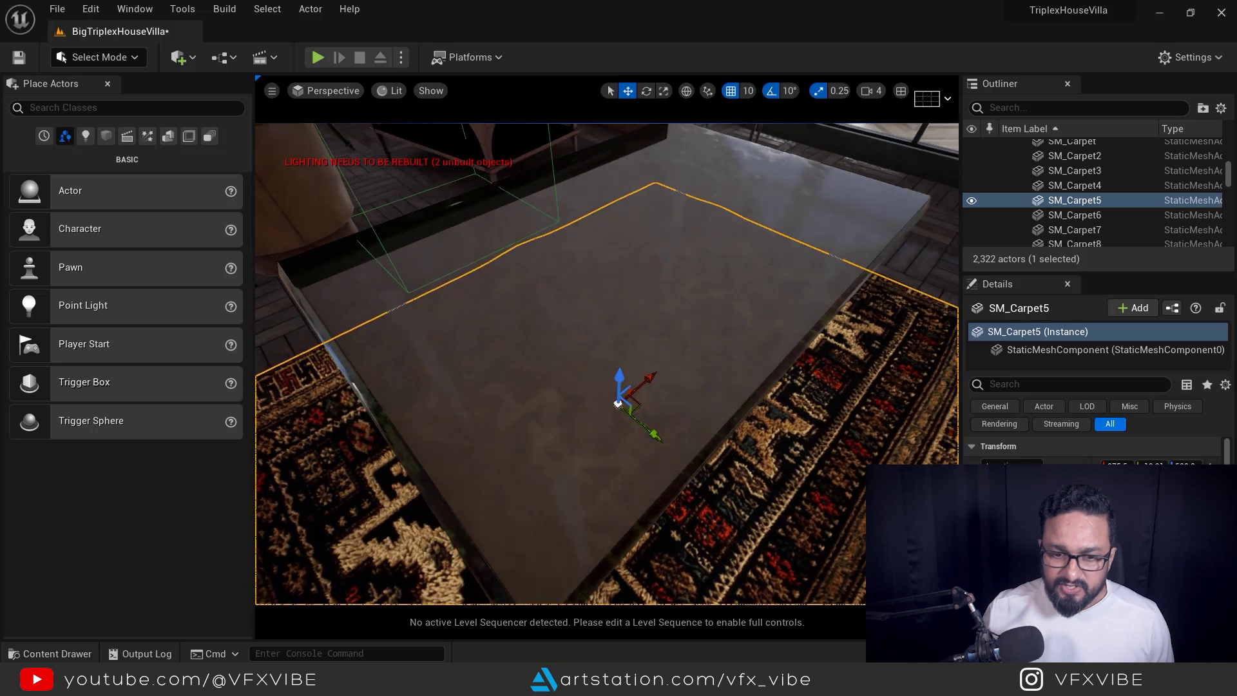
- Return to M_GlassDemo and set the BlurValue parameter's default value to 0.3
mouse_move(550, 683)
click(654, 631)
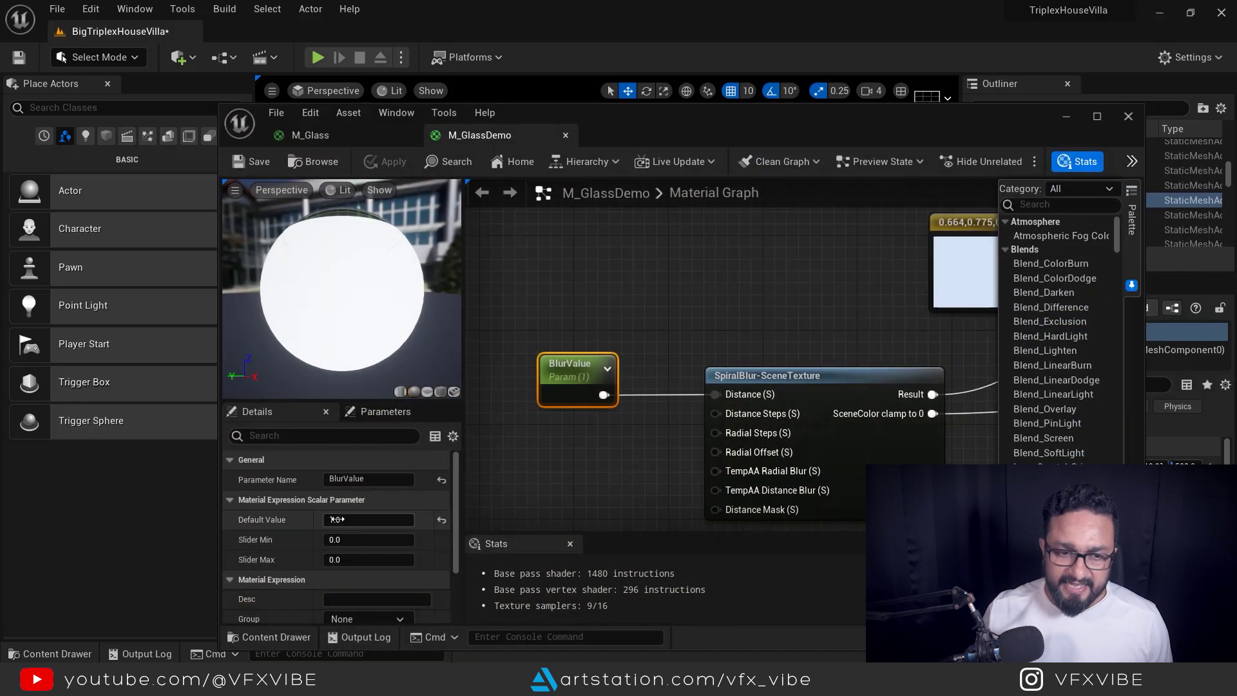
text(0.3)
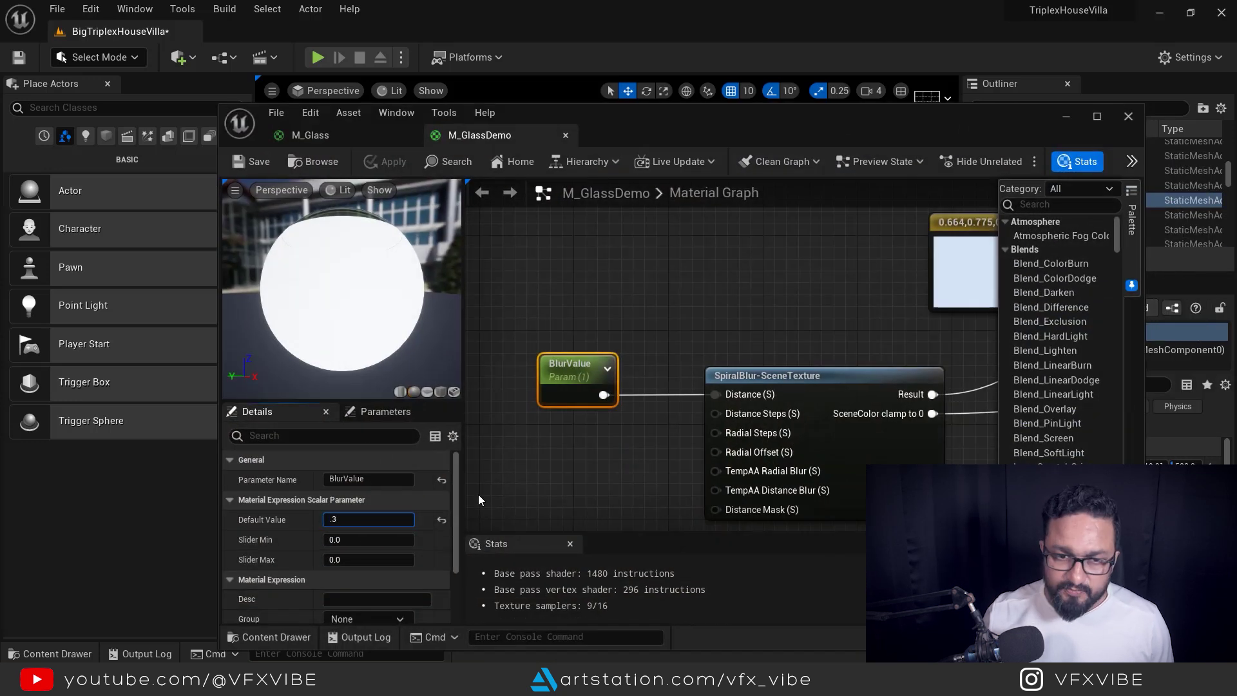
key(Return)
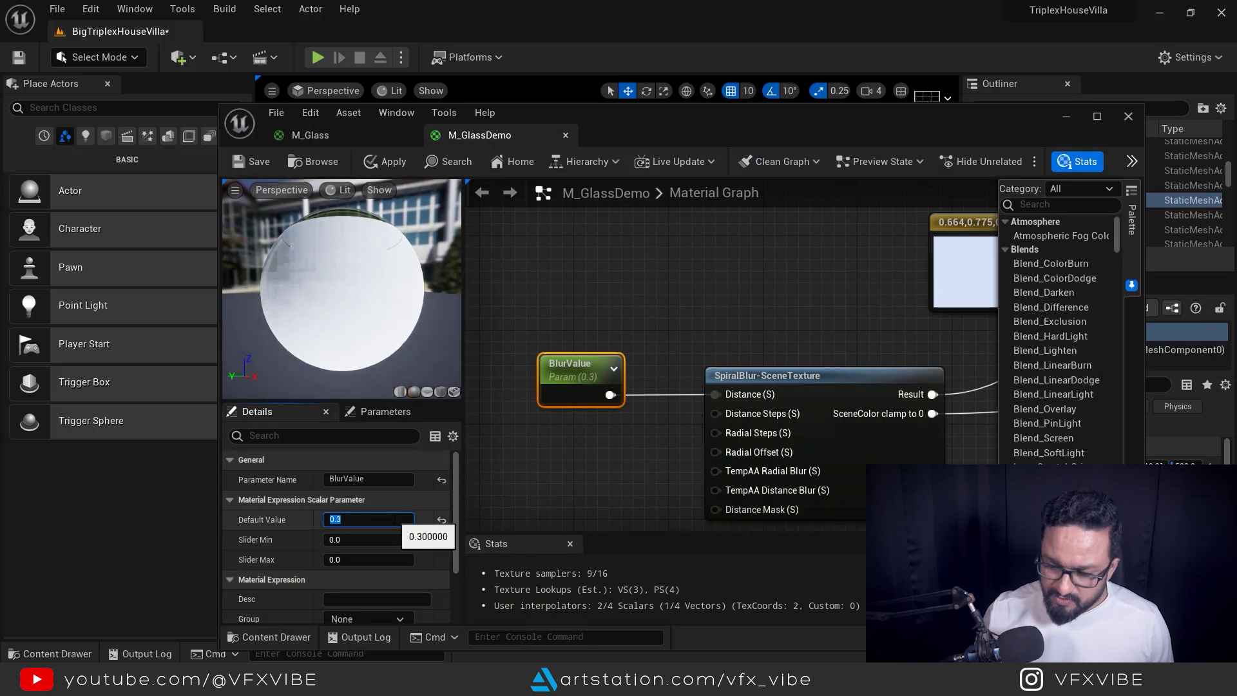
- Set the BlurValue parameter's default value to 0.2 and inspect the tabletop's blur from several angles in the scene
text(.2)
key(Return)
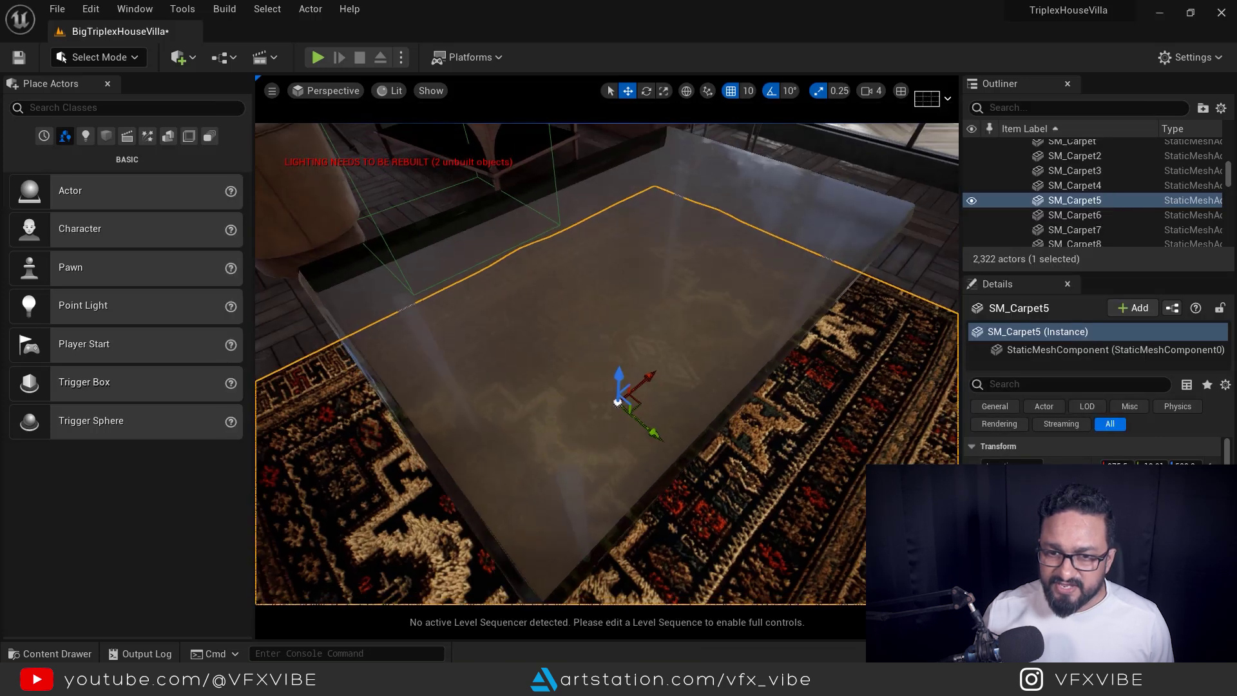
mouse_move(726, 320)
alt+mouse_down()
mouse_move(771, 249)
mouse_move(738, 302)
alt+mouse_up()
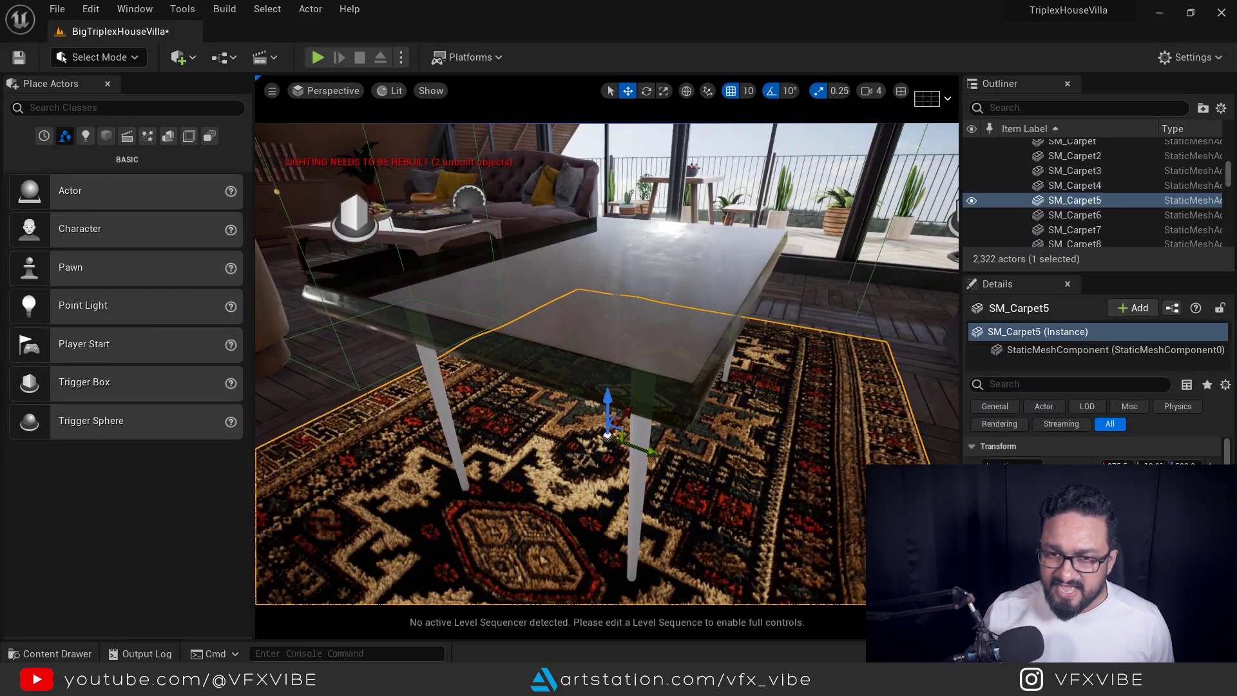
mouse_move(648, 271)
alt+mouse_down()
mouse_move(674, 264)
mouse_move(629, 296)
mouse_move(642, 268)
alt+mouse_up()
alt+drag(649, 276, 606, 380)
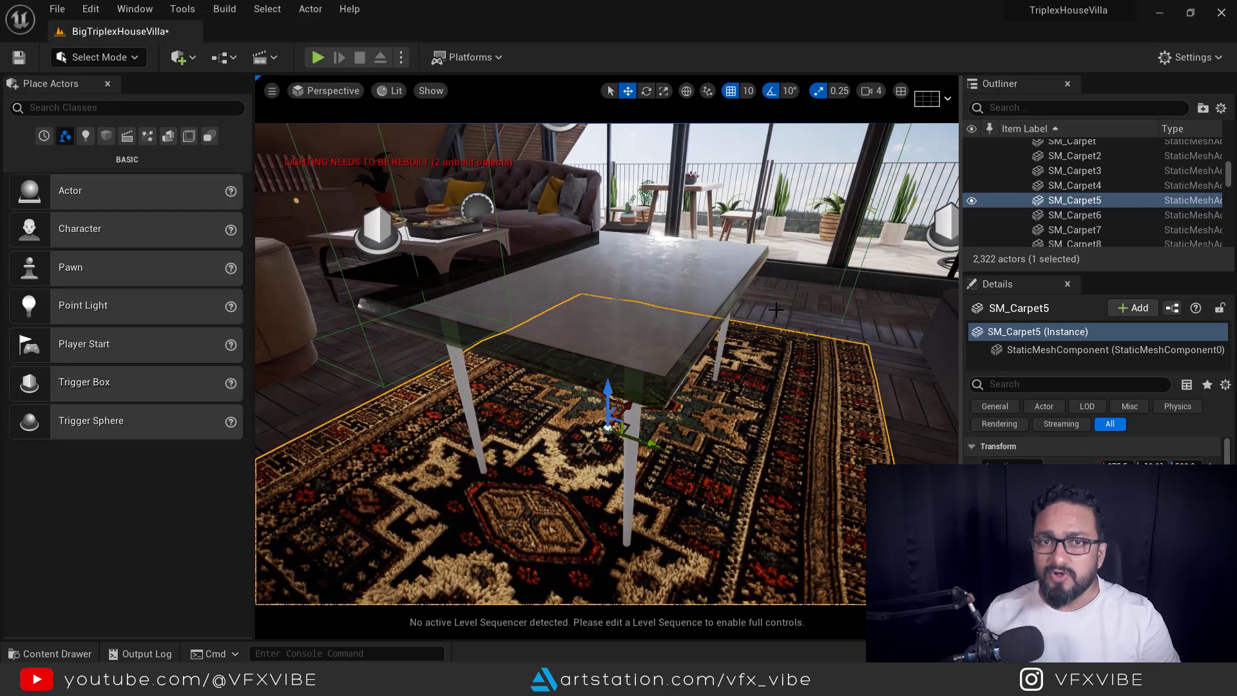